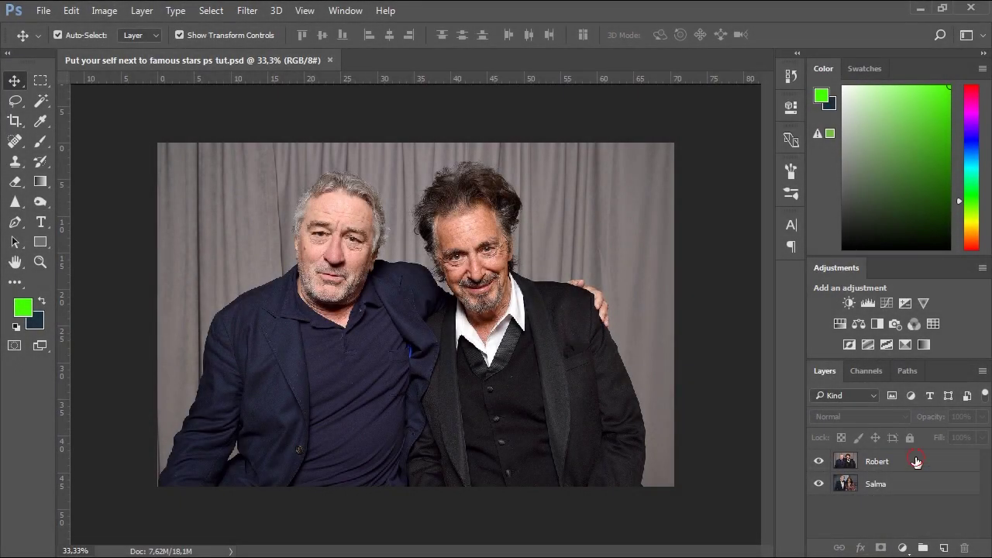
Step: Compare the Robert and Salma photos by hiding and restoring the Robert layer
click(915, 461)
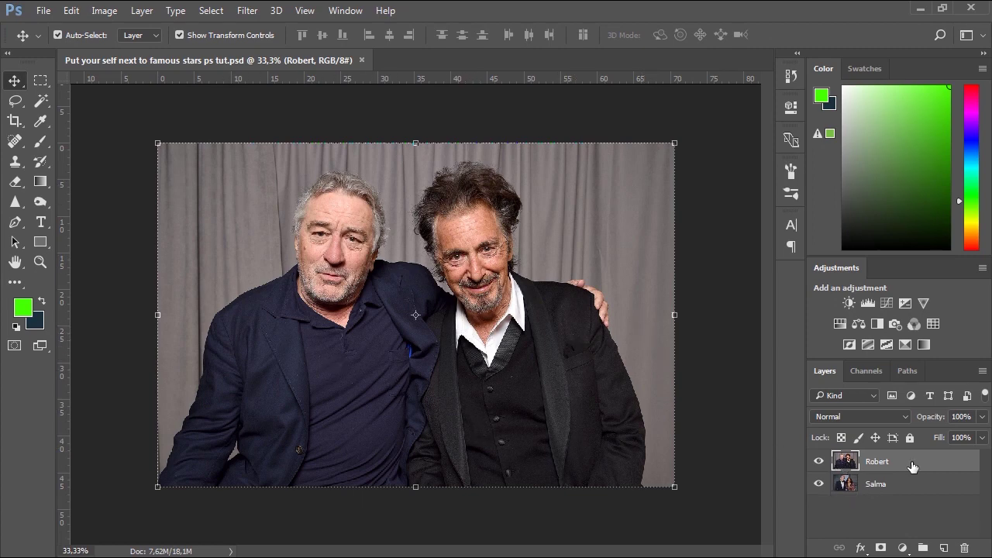
click(895, 514)
click(893, 465)
click(871, 481)
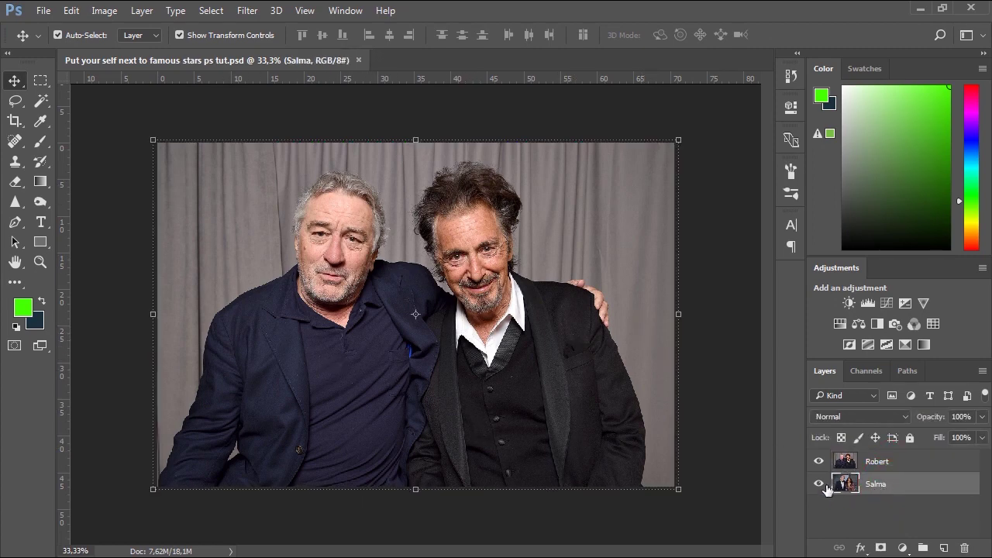
click(819, 463)
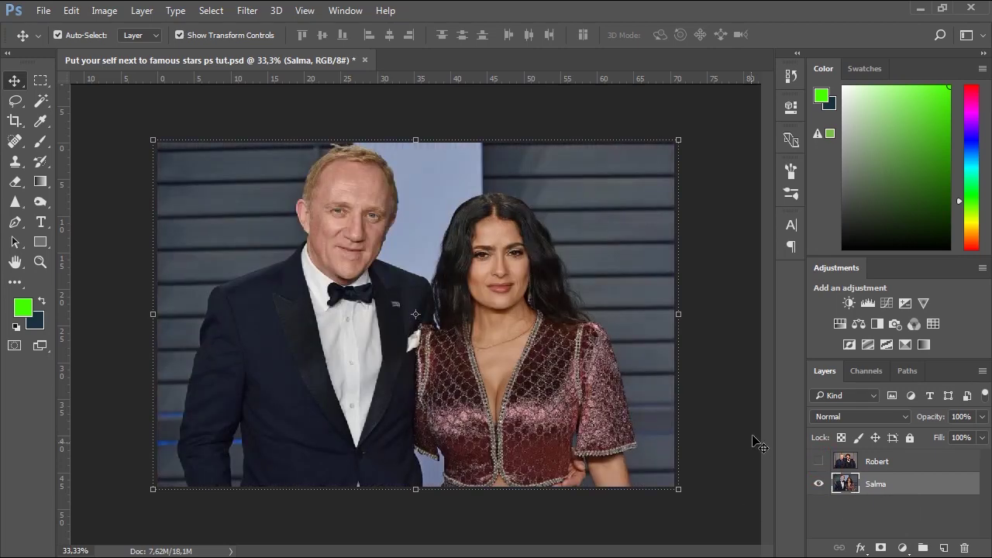
click(742, 465)
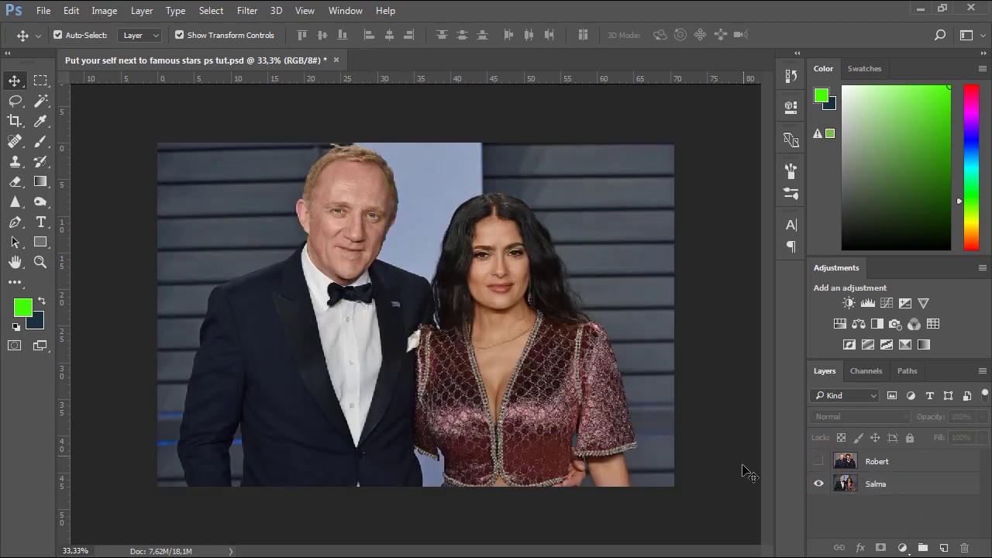
click(887, 465)
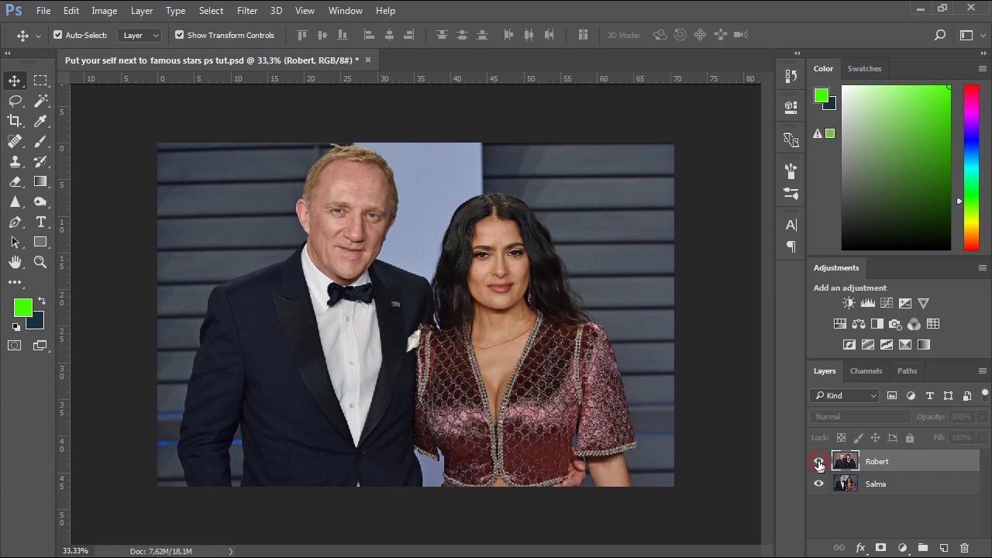
click(819, 462)
click(885, 483)
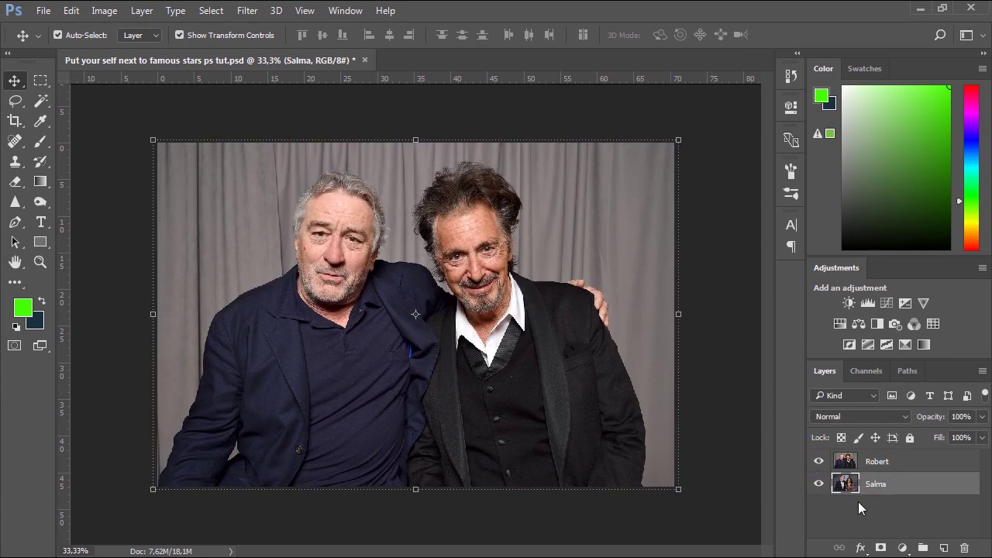
click(856, 502)
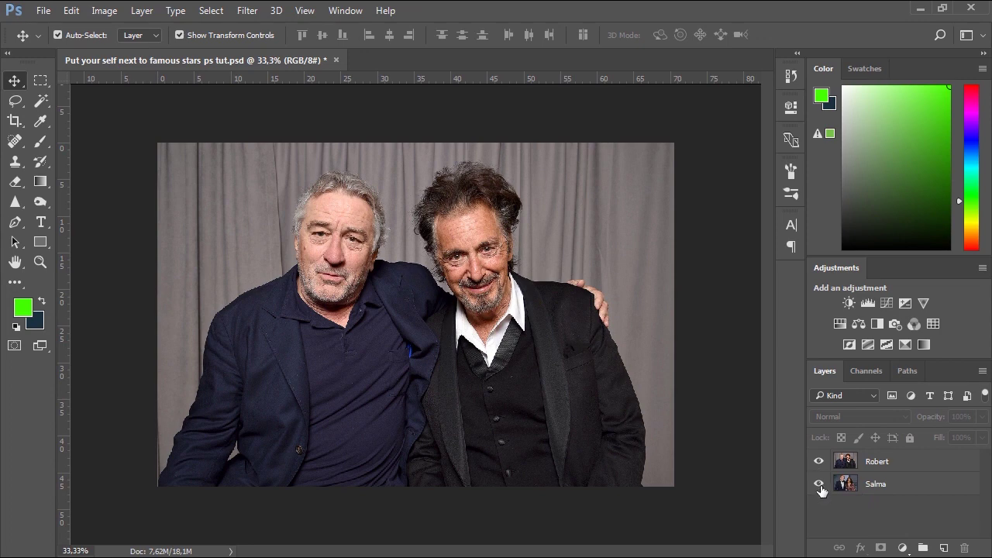
Step: Hide the Robert layer and select the Salma layer, focusing on the woman in the photo
click(820, 464)
click(881, 486)
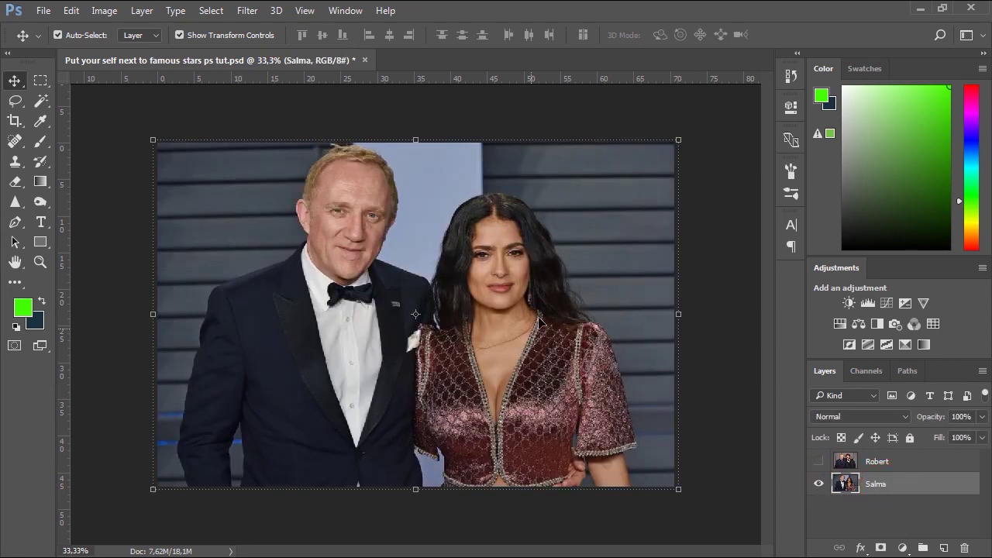
key(ctrl+space)
click(467, 359)
drag(547, 376, 494, 364)
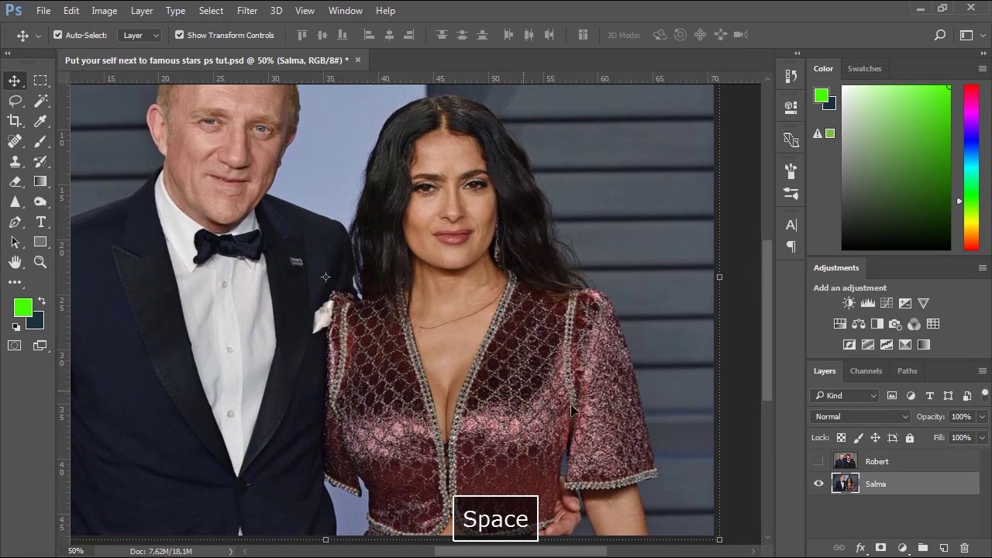
Step: Start a Pen tool path at the hem of the woman's sleeve and trace around her bare forearm back to the hem
click(17, 225)
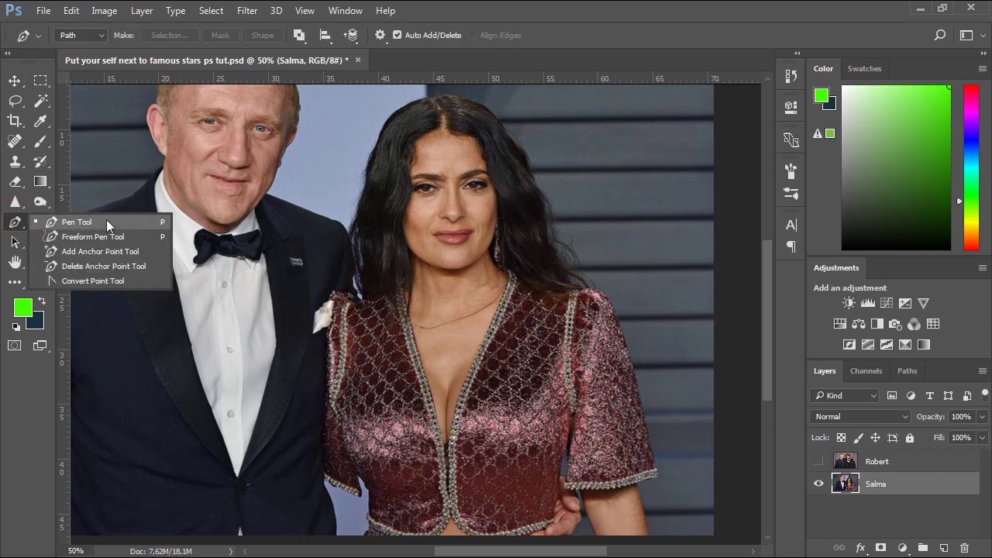
click(107, 225)
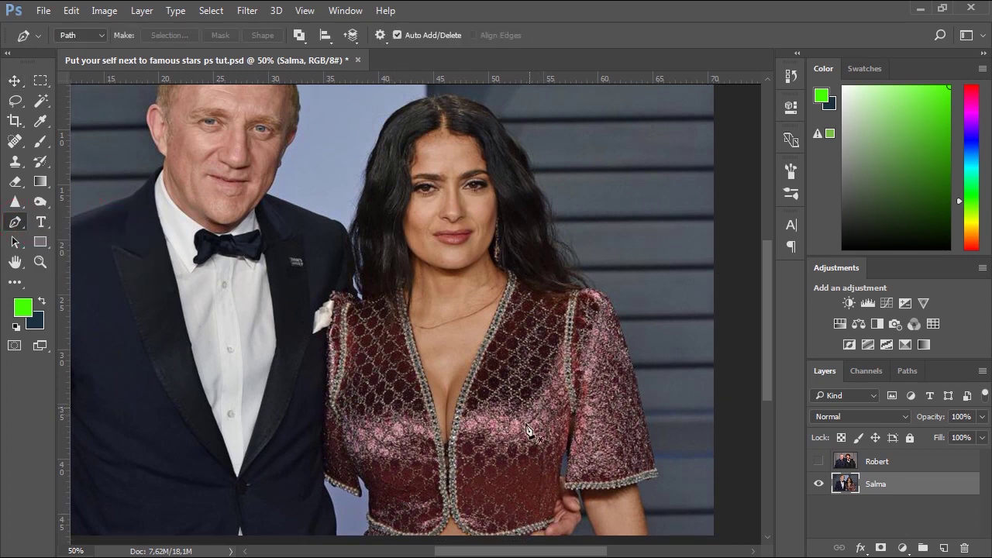
key(ctrl+space)
ctrl+click(544, 473)
ctrl+click(569, 476)
ctrl+click(569, 476)
drag(616, 523, 503, 361)
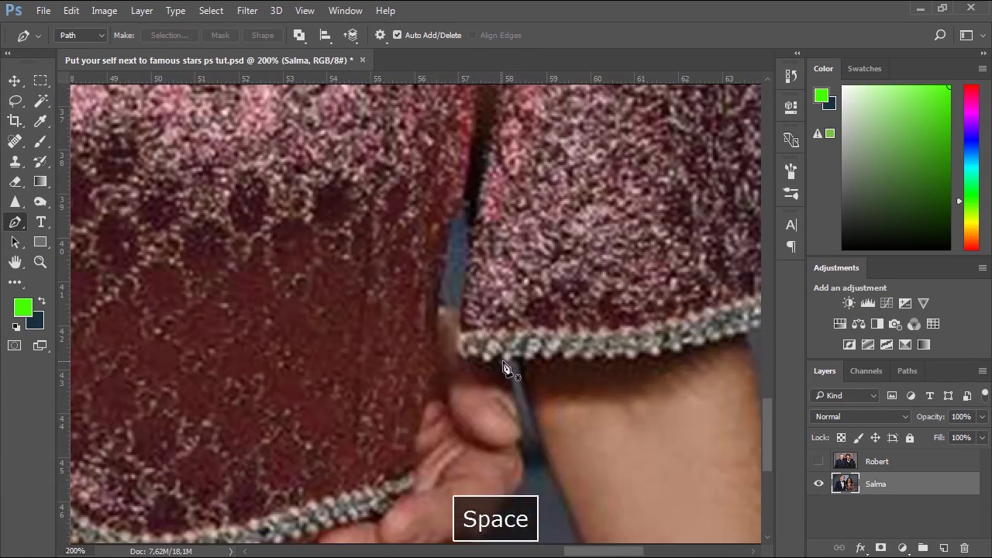
click(502, 362)
click(511, 363)
click(520, 364)
click(524, 380)
drag(562, 496, 517, 358)
drag(538, 408, 591, 510)
click(629, 434)
drag(657, 381, 463, 359)
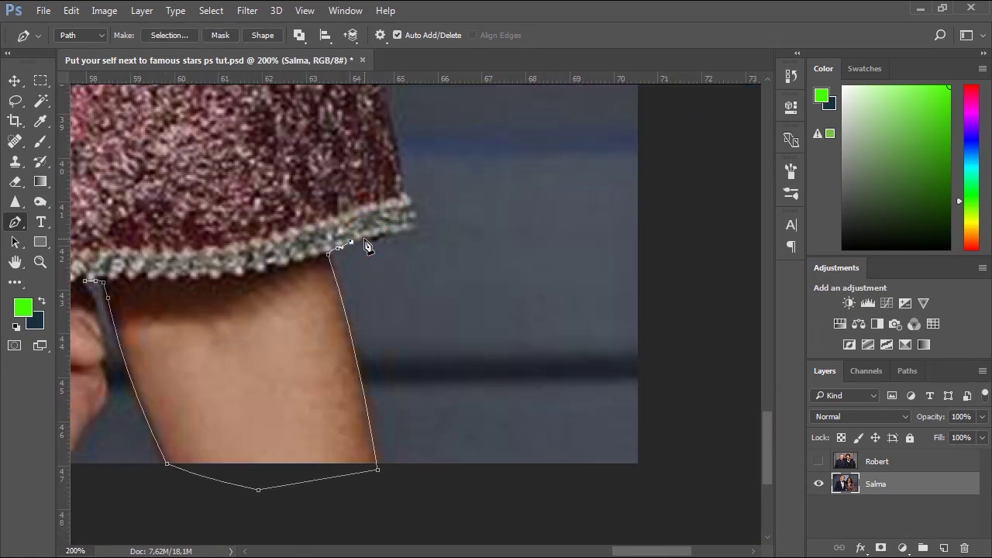
Step: Continue the path along the outer sleeve, over her shoulder and around her hair to where it meets the man's jacket shoulder
click(365, 239)
click(403, 231)
click(408, 198)
drag(399, 172, 542, 472)
click(520, 365)
click(501, 282)
click(475, 164)
drag(458, 231, 536, 409)
click(516, 266)
click(424, 168)
drag(411, 173, 602, 445)
click(569, 429)
click(489, 330)
click(449, 266)
drag(434, 240, 502, 339)
drag(459, 167, 656, 331)
click(476, 175)
click(653, 297)
click(586, 227)
drag(558, 194, 645, 273)
drag(606, 220, 593, 211)
drag(486, 166, 464, 160)
drag(384, 165, 376, 174)
click(366, 170)
drag(332, 202, 462, 147)
click(426, 131)
click(384, 153)
click(381, 168)
click(364, 201)
drag(347, 237, 346, 261)
click(314, 301)
click(296, 367)
drag(294, 368, 283, 243)
click(281, 288)
drag(262, 358, 279, 209)
drag(266, 268, 316, 201)
drag(298, 237, 294, 252)
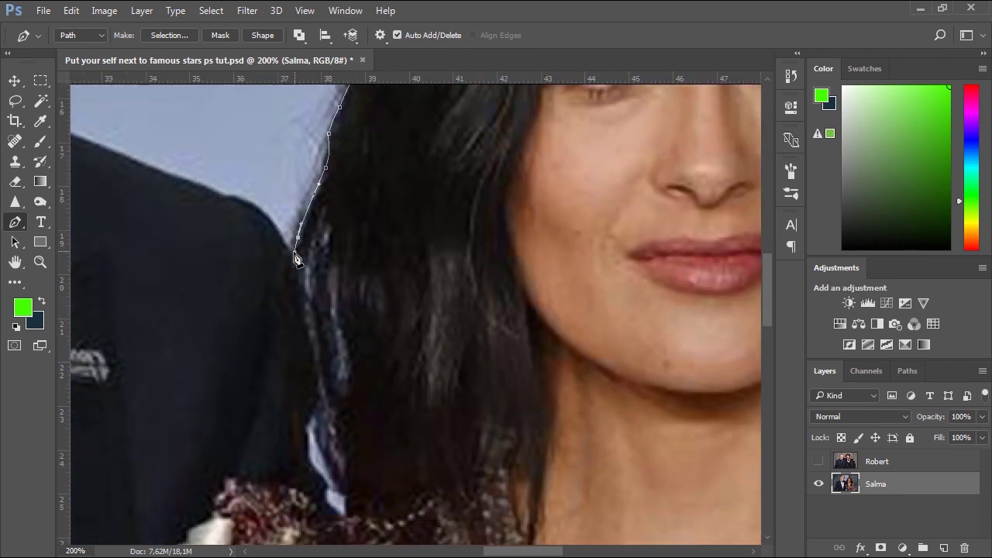
Step: Continue the path down her hair beside the man's jacket, around her other shoulder and sleeve, and down to the waist
drag(301, 323, 295, 225)
click(310, 309)
drag(314, 339, 316, 231)
click(331, 315)
key(ctrl+minus)
click(339, 217)
click(332, 258)
drag(321, 316, 338, 210)
click(337, 239)
click(333, 392)
drag(333, 430, 393, 248)
key(ctrl+plus)
click(372, 275)
click(440, 324)
click(524, 347)
click(509, 282)
click(535, 310)
click(552, 366)
drag(553, 379, 499, 205)
key(ctrl+alt+z)
click(501, 315)
click(478, 344)
key(ctrl+minus)
drag(686, 281, 333, 269)
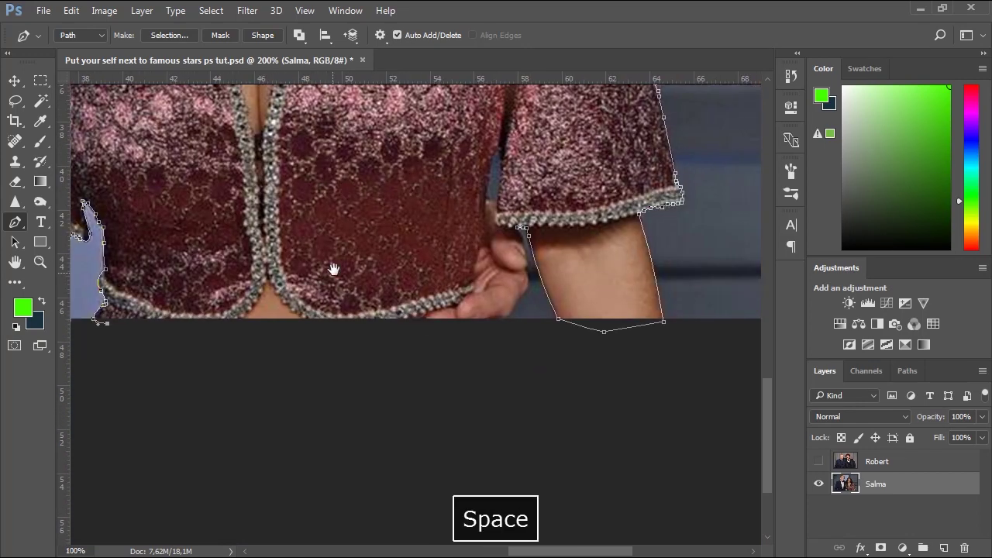
Step: Trace the path along the waist, leaving out the man's hand, follow the gap beside her sleeve and close the outline
click(420, 316)
key(ctrl+plus)
click(415, 410)
click(440, 267)
click(474, 175)
click(464, 272)
ctrl+alt+click(461, 284)
ctrl+alt+click(330, 237)
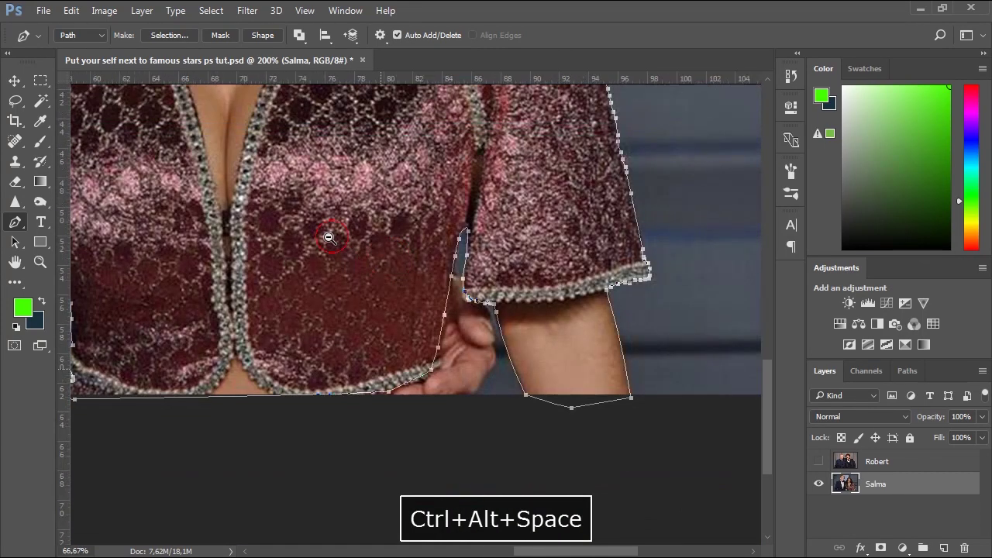
ctrl+alt+click(349, 263)
drag(286, 158, 405, 323)
ctrl+alt+click(340, 265)
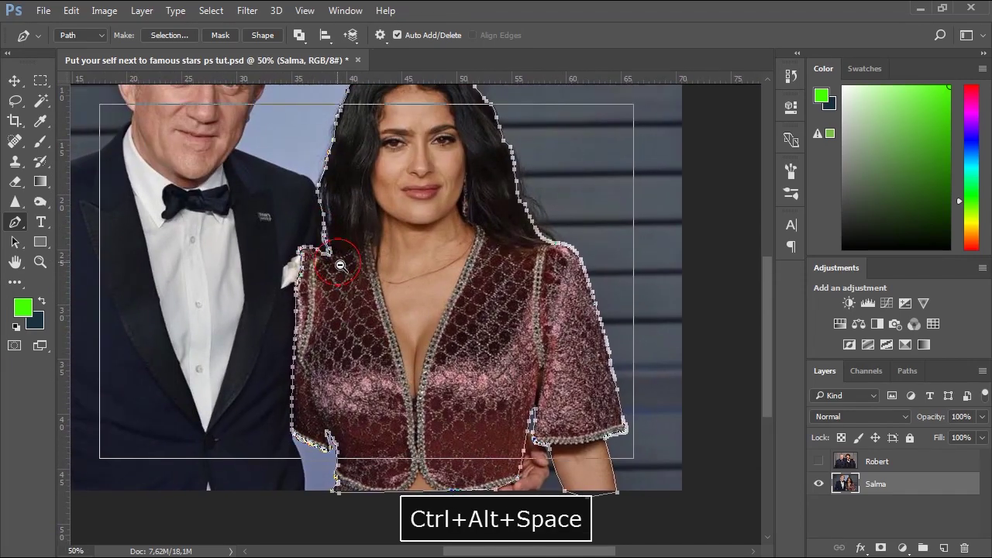
ctrl+alt+click(339, 265)
key(ctrl+space)
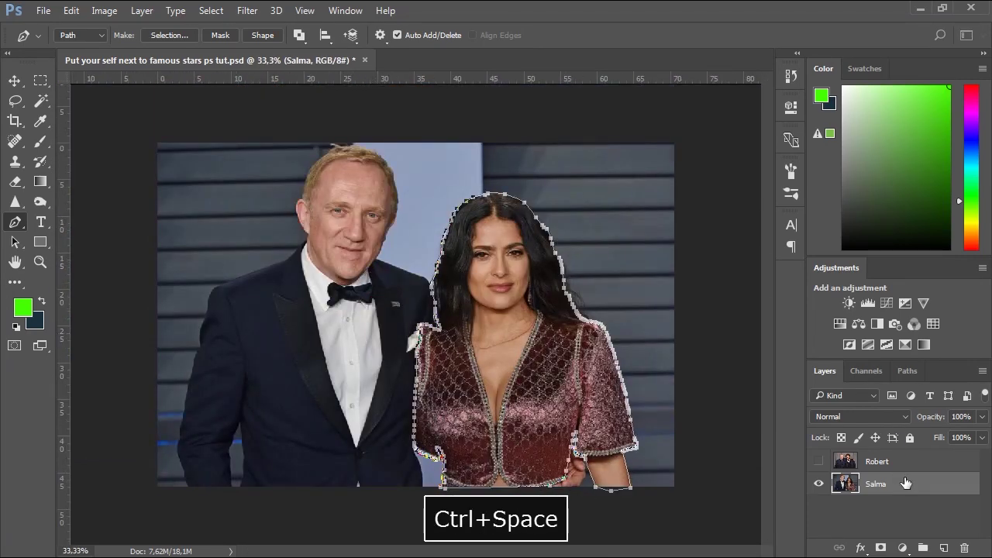
Step: Load the Work Path as a selection and copy the selected woman from the Salma layer
click(908, 370)
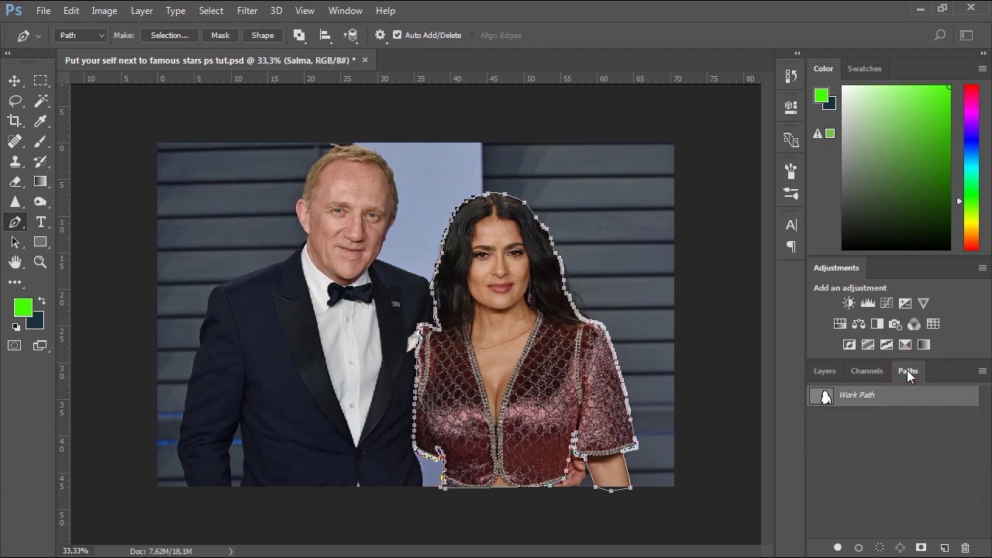
ctrl+click(825, 397)
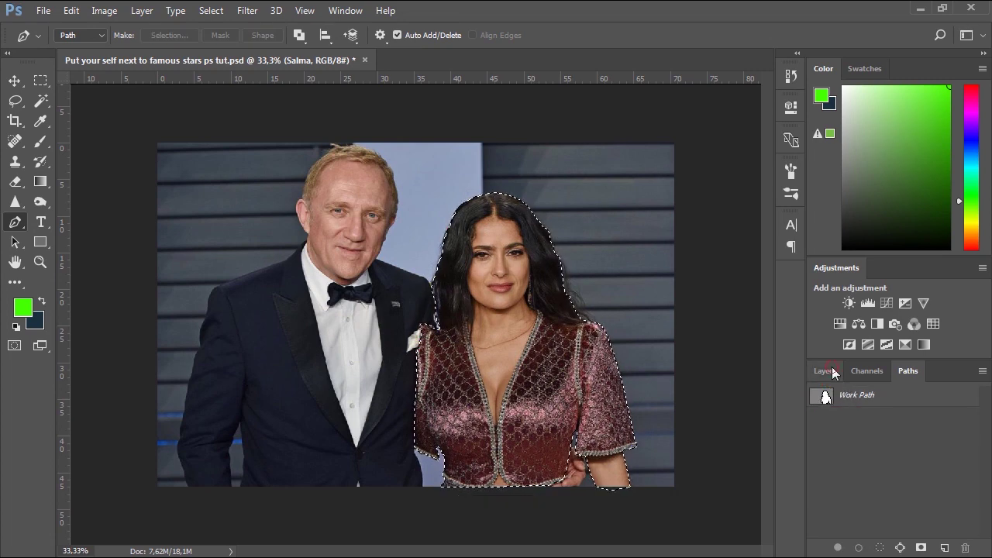
click(824, 371)
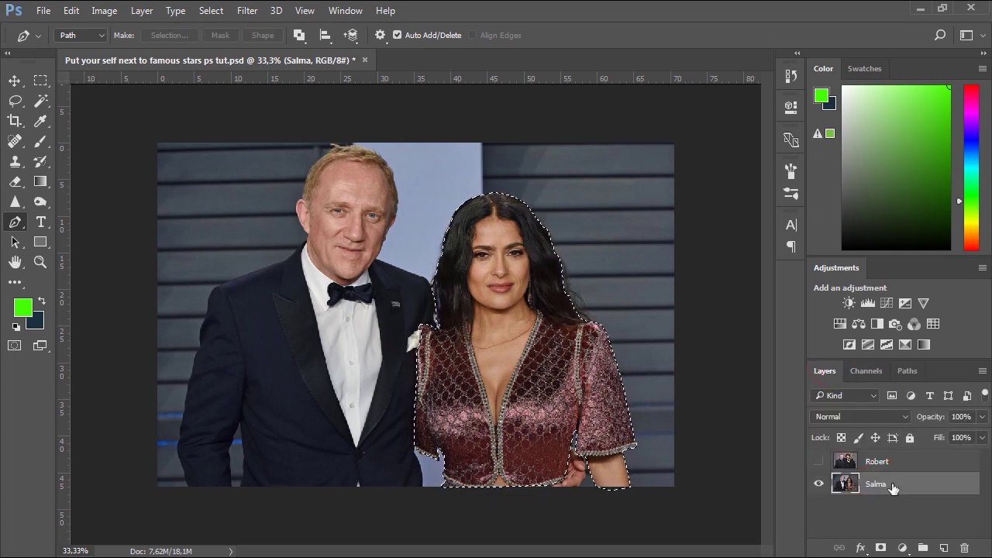
click(72, 12)
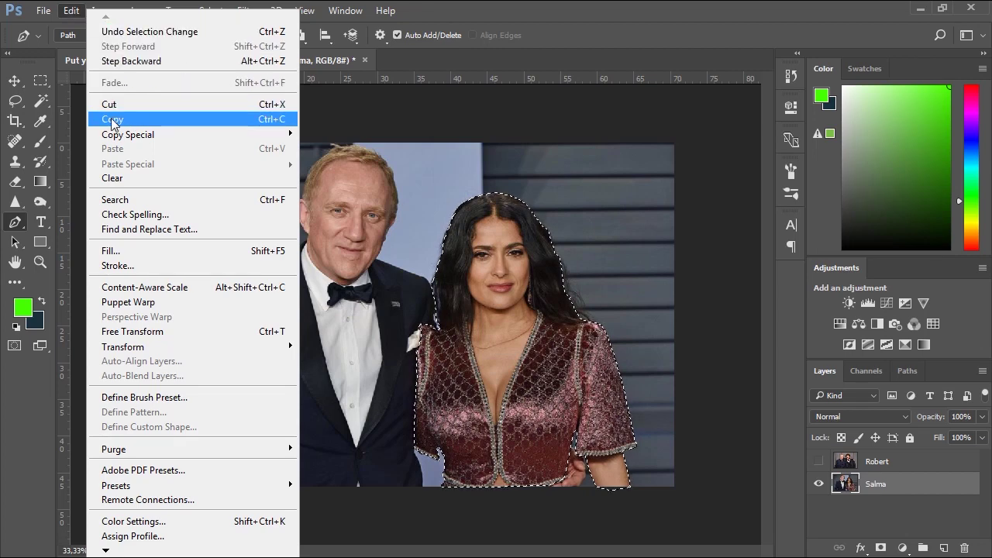
click(133, 123)
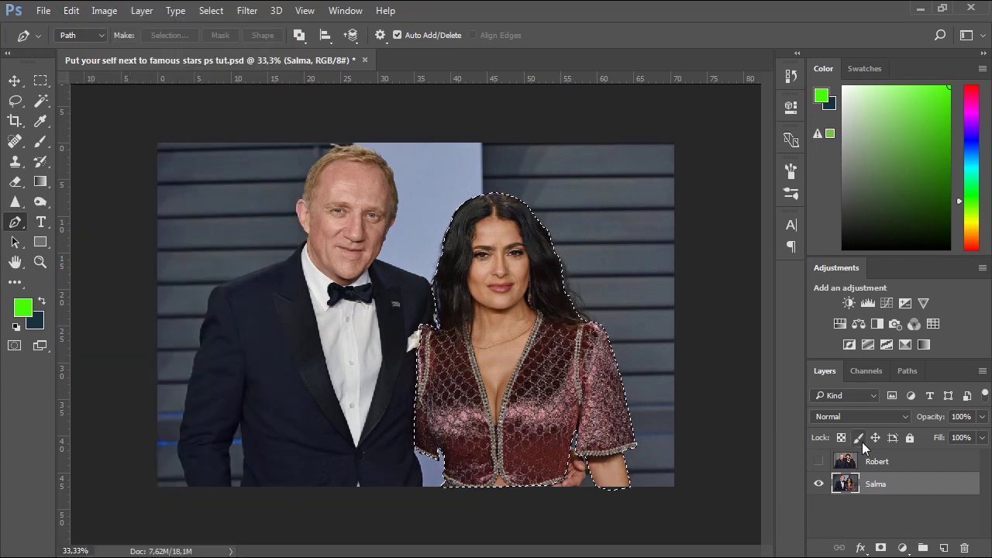
Step: Add a new empty layer above the Salma photo layer and name it Salma
click(940, 548)
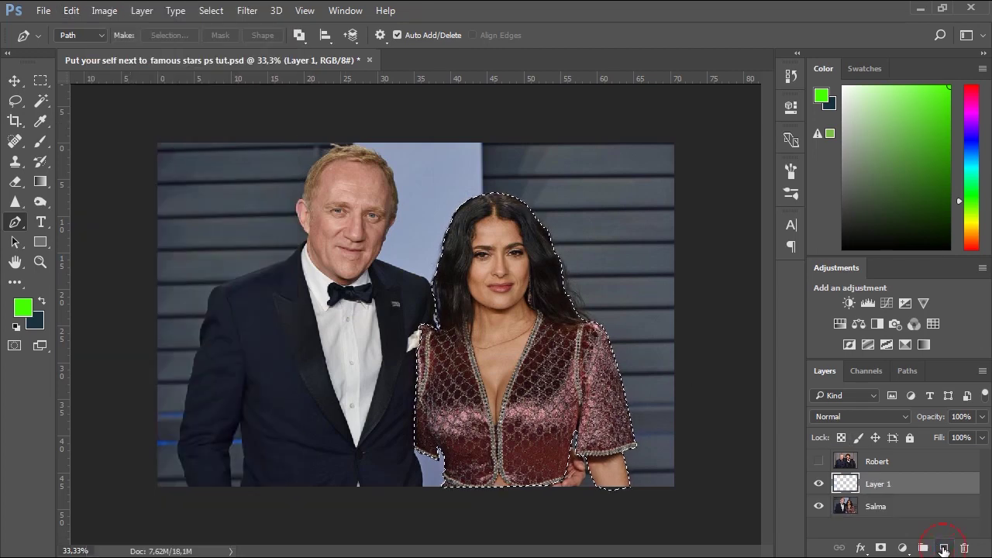
double_click(878, 485)
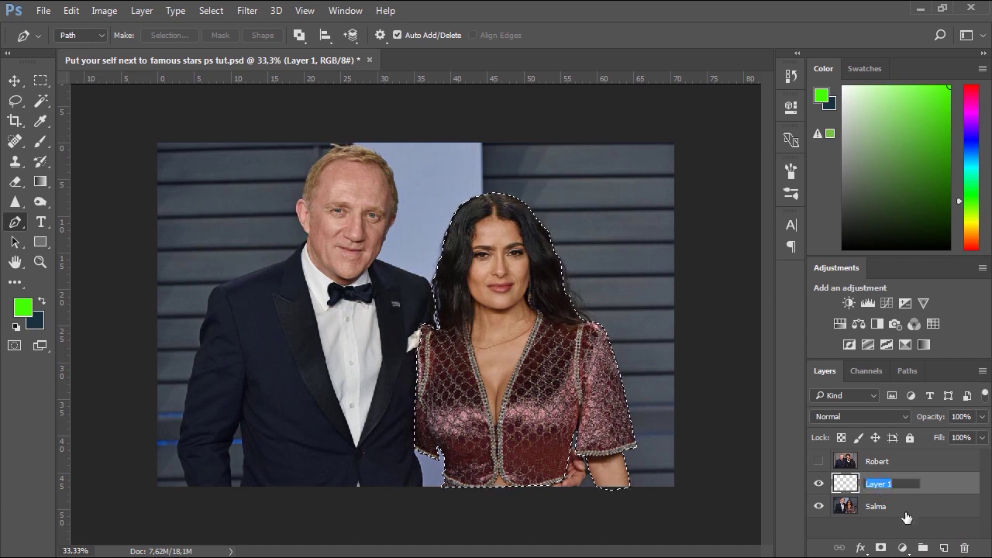
text(Sa)
click(889, 531)
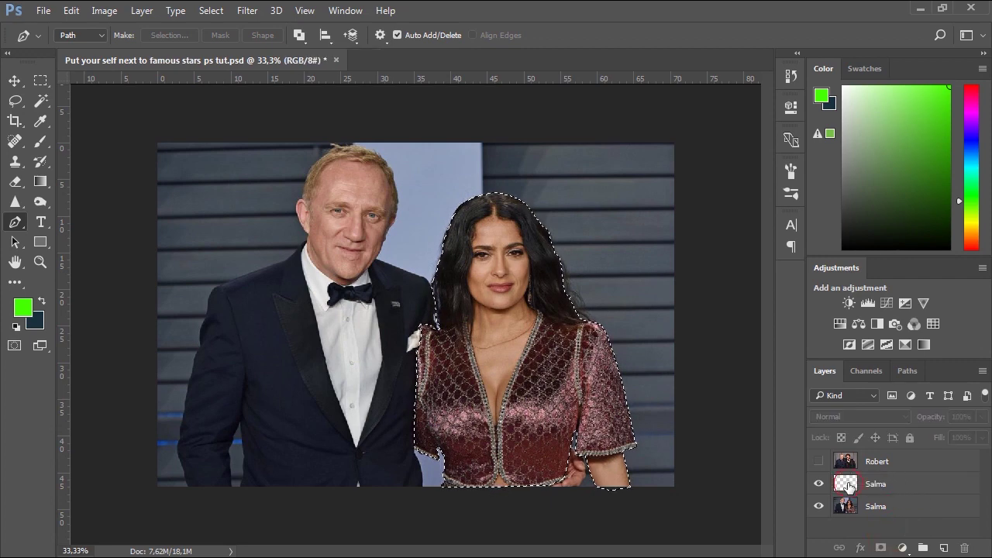
Step: Paste the copied woman into the new Salma layer
click(849, 487)
click(71, 11)
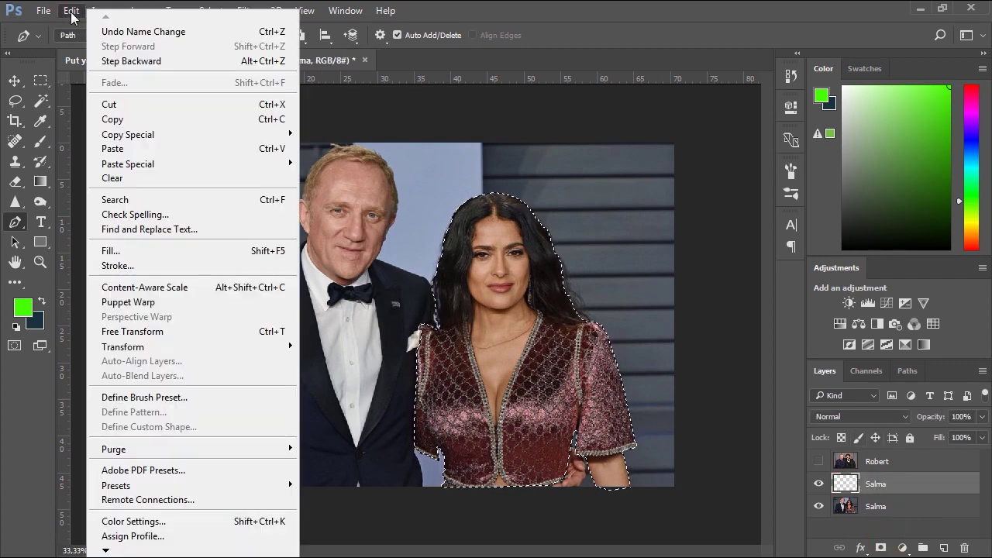
mouse_move(258, 172)
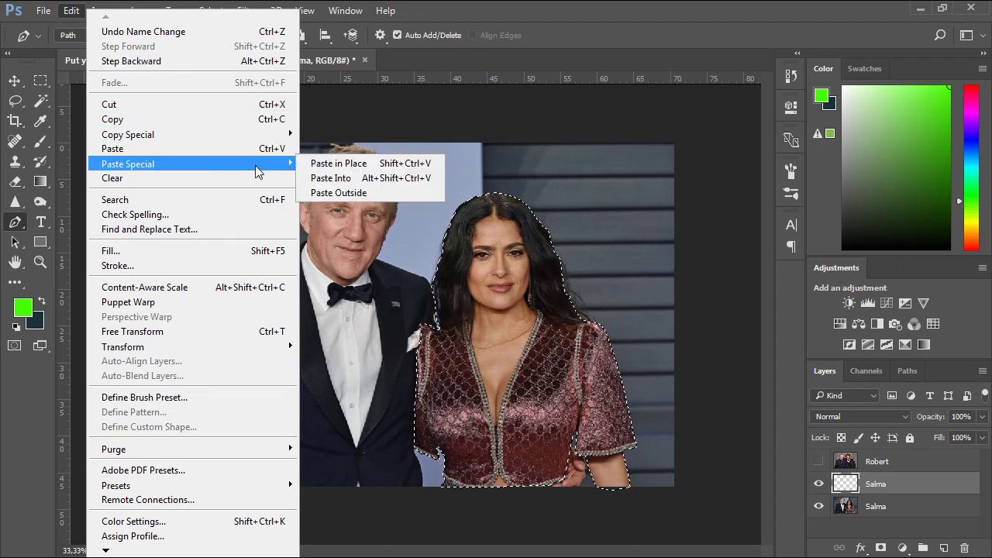
click(176, 148)
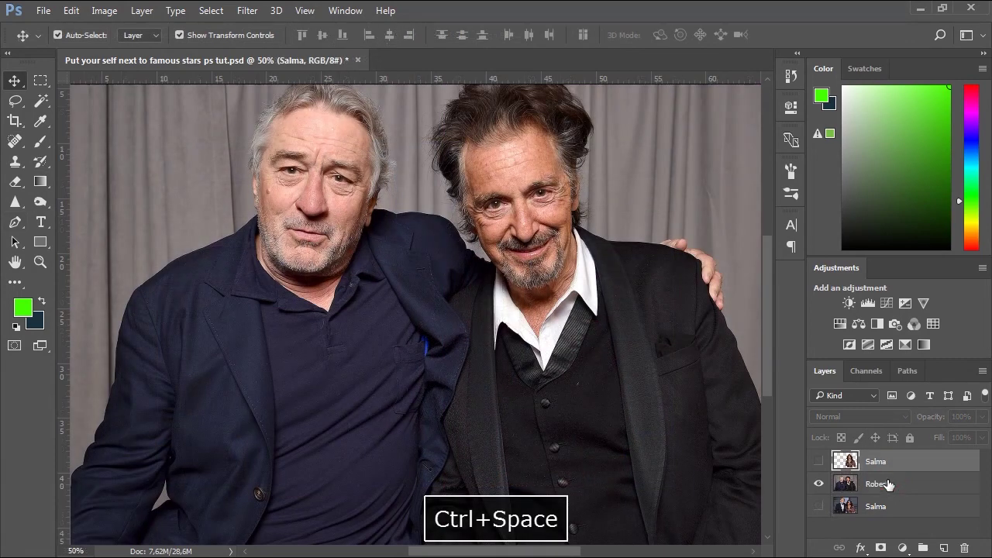
Step: On the Robert layer, start a Pen tool path up the outer edge of the fingers resting on the right man's shoulder
click(521, 354)
key(space)
drag(521, 353, 468, 343)
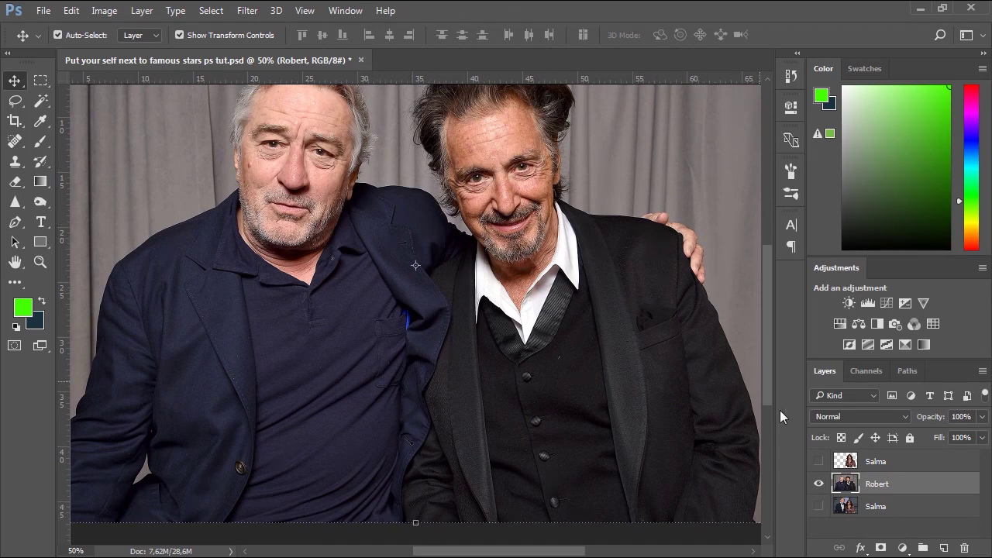
ctrl+click(679, 299)
drag(655, 259, 515, 275)
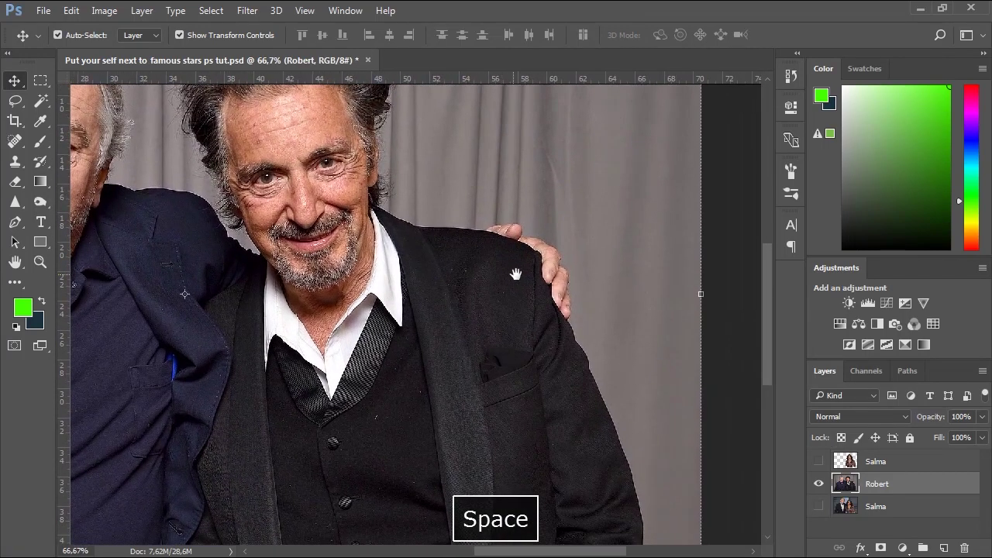
ctrl+click(497, 252)
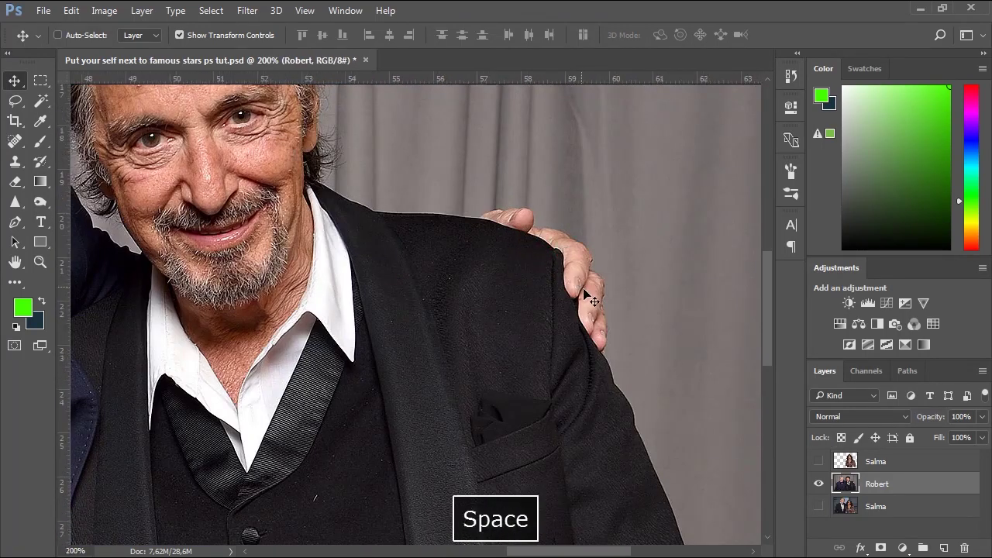
ctrl+click(542, 261)
drag(565, 261, 474, 246)
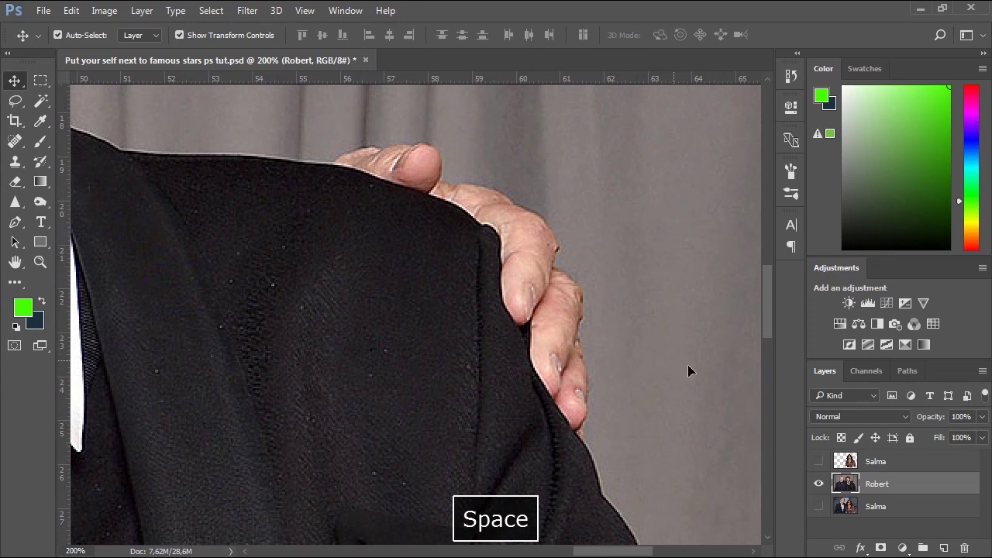
click(872, 491)
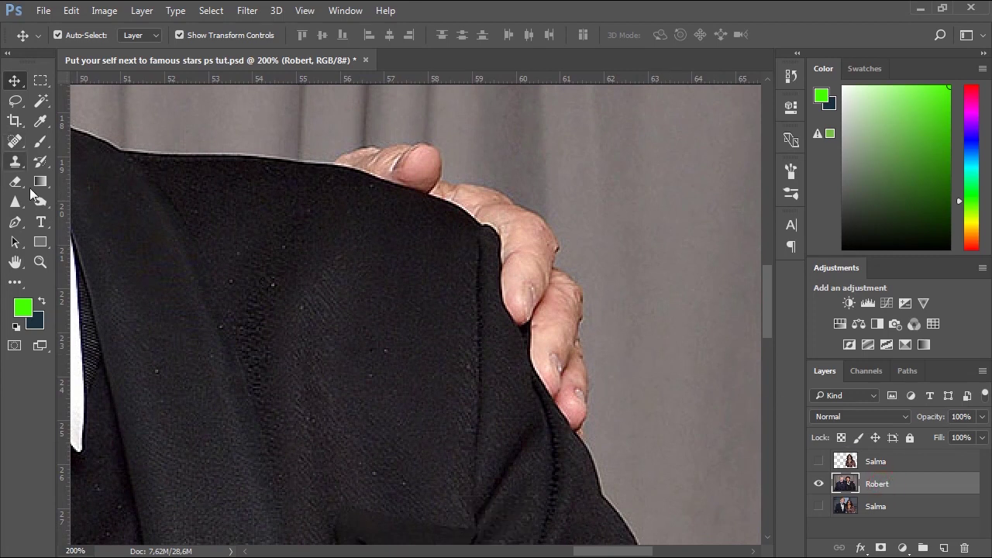
click(14, 222)
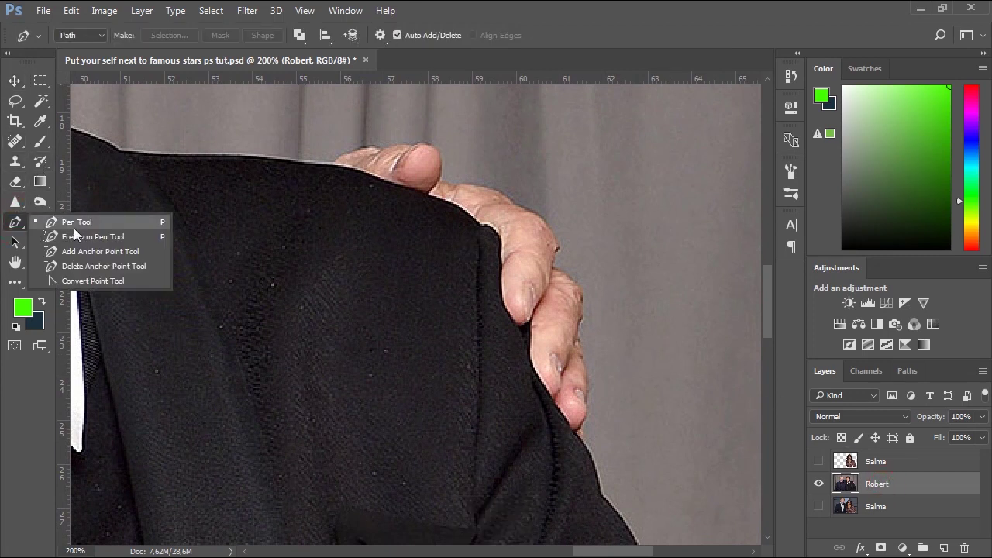
click(77, 226)
scroll(582, 431, up, 2)
click(585, 442)
drag(591, 414, 604, 380)
drag(605, 333, 604, 325)
drag(592, 287, 592, 276)
drag(586, 258, 582, 248)
drag(589, 141, 582, 133)
drag(535, 111, 573, 249)
drag(577, 230, 601, 289)
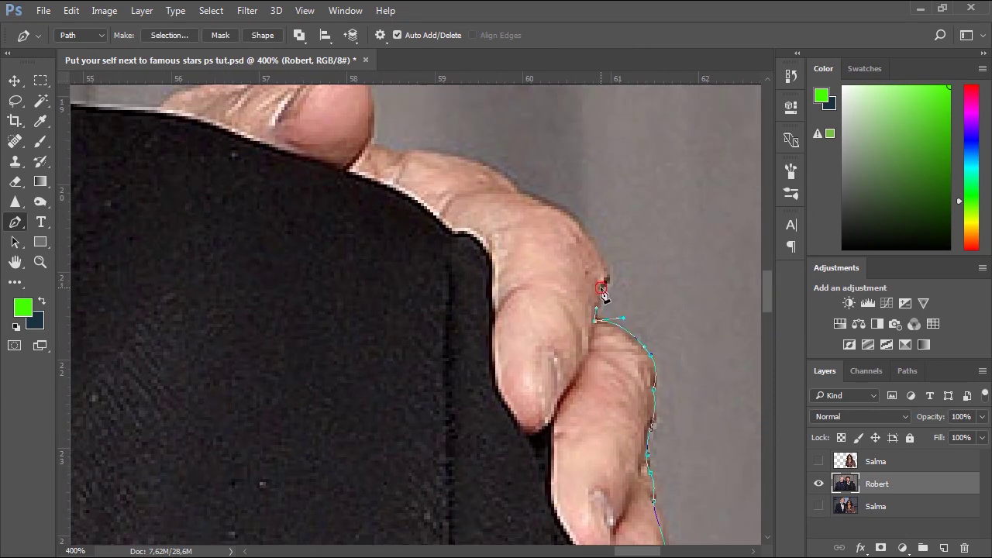
Step: Continue the hand path over the knuckles and around the thumb to where the hand meets the jacket
drag(454, 194, 533, 271)
drag(493, 227, 410, 226)
click(452, 221)
drag(449, 165, 502, 226)
drag(470, 228, 401, 234)
drag(356, 237, 339, 247)
drag(383, 285, 398, 290)
Step: Trace the path back along the black jacket's shoulder edge beneath the fingers and close the hand outline
click(473, 317)
click(501, 327)
drag(607, 388, 447, 330)
drag(443, 325, 489, 364)
drag(489, 403, 487, 422)
drag(496, 482, 453, 389)
drag(483, 437, 488, 432)
click(504, 428)
drag(507, 500, 413, 275)
click(406, 281)
drag(451, 360, 469, 377)
drag(486, 411, 490, 417)
click(504, 434)
scroll(688, 393, down, 2)
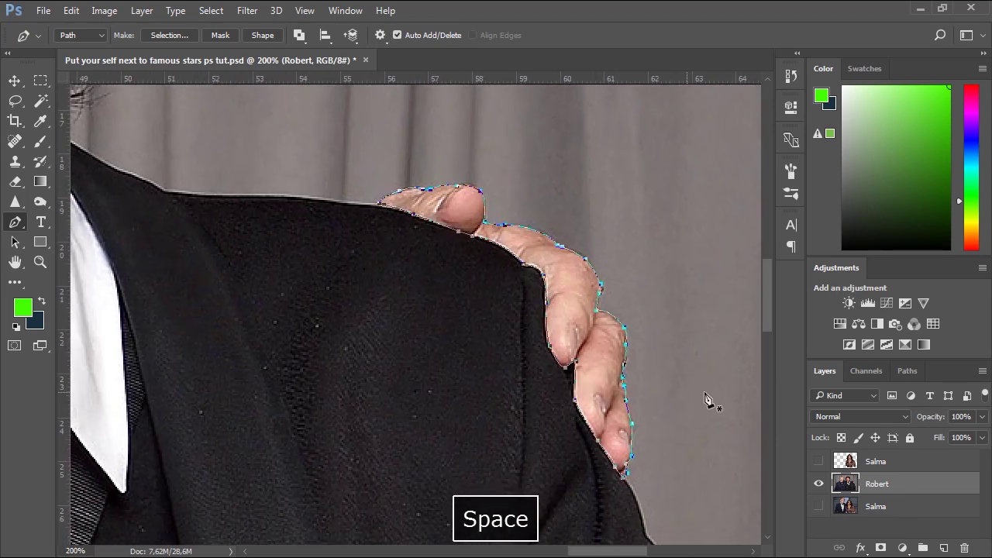
Step: Load the hand's Work Path as a selection and copy the hand from the Robert layer
click(907, 371)
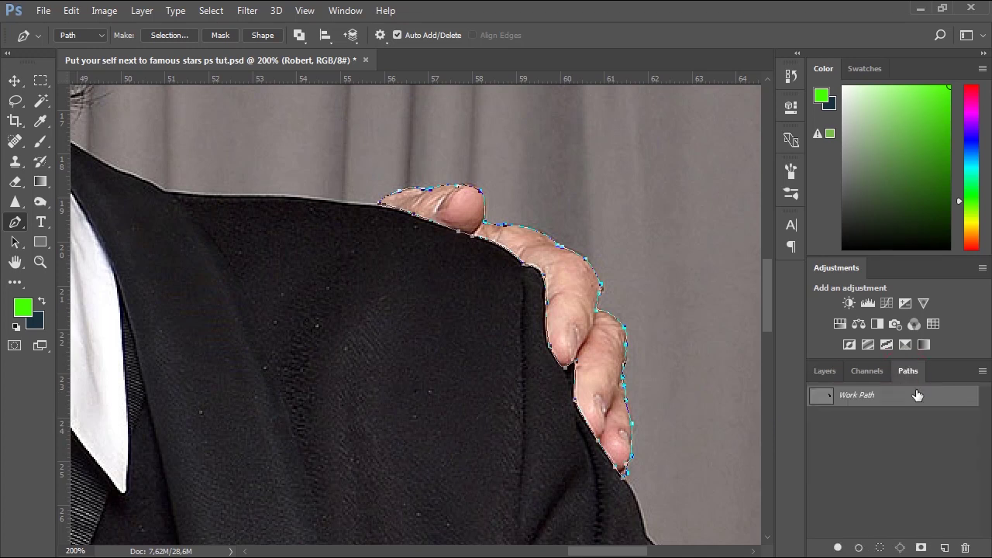
ctrl+click(824, 398)
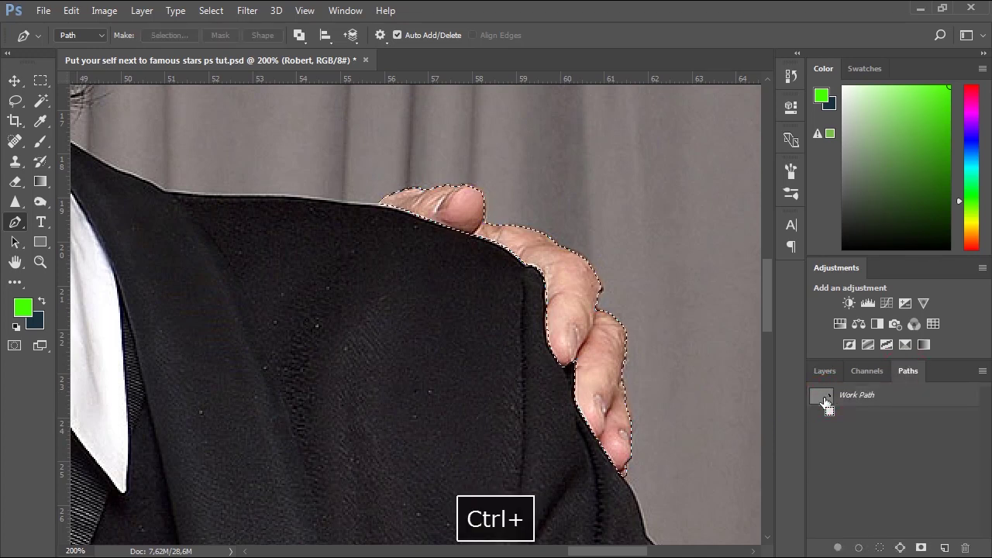
click(823, 371)
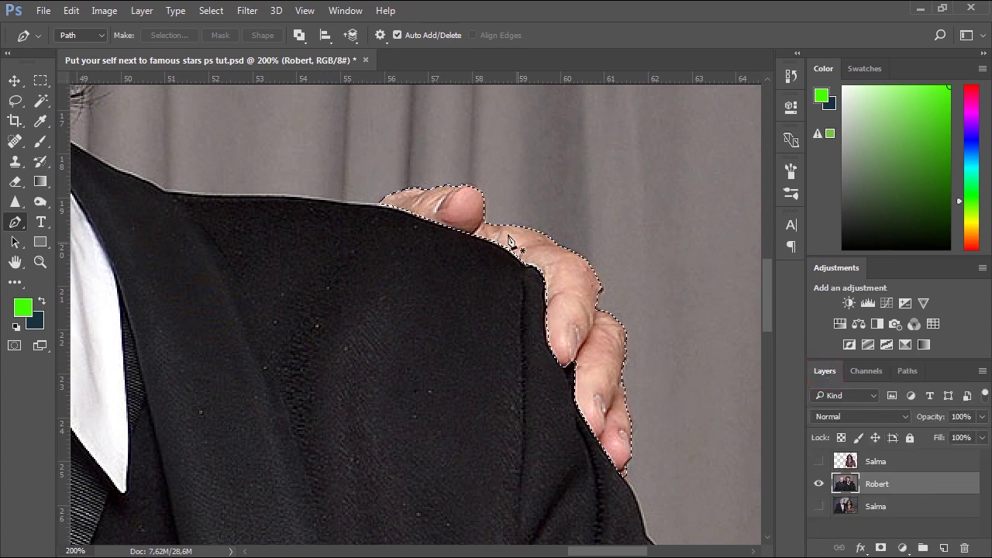
click(70, 11)
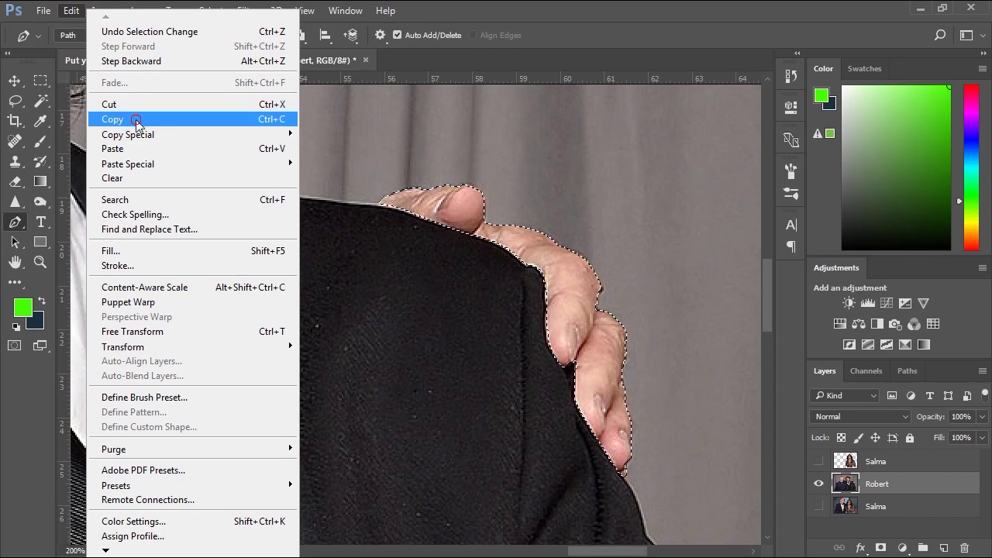
click(136, 122)
Step: Add a new empty layer above the Robert layer and name it Robert Hand
click(944, 547)
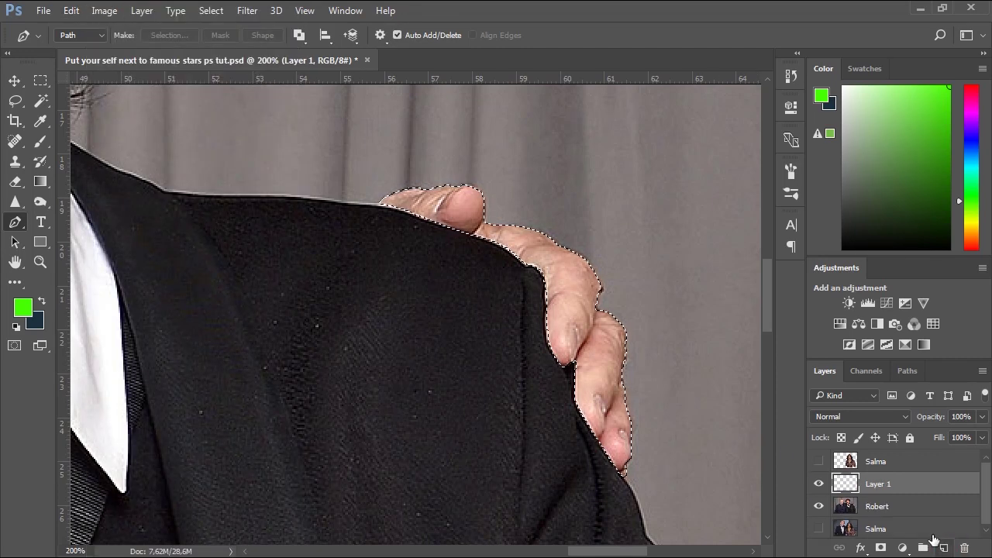
key(t)
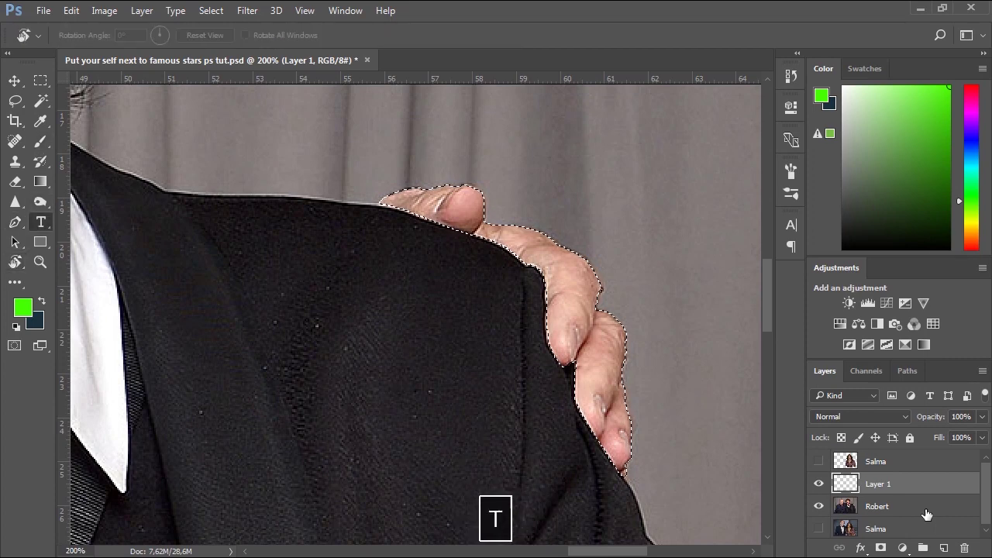
double_click(912, 483)
text(Robert Hand)
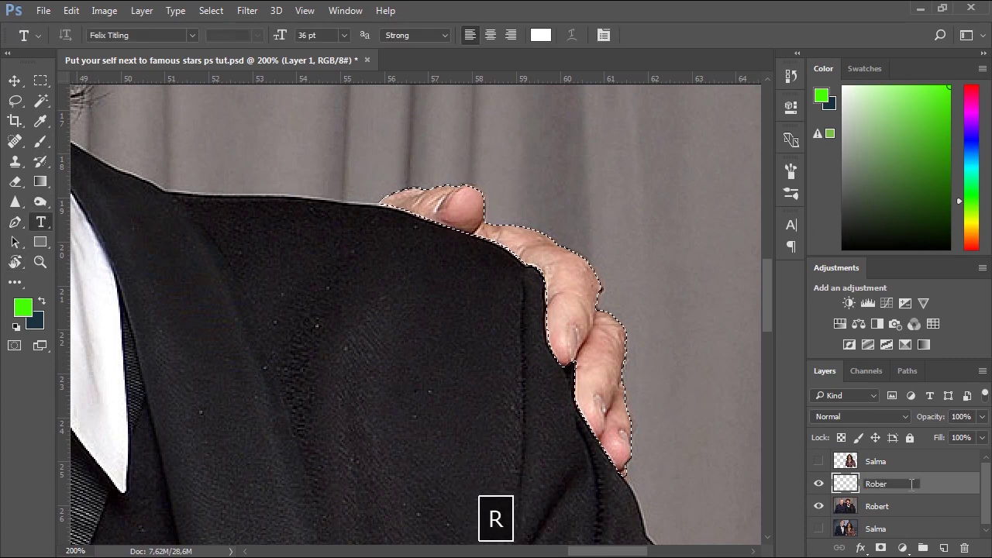
click(943, 486)
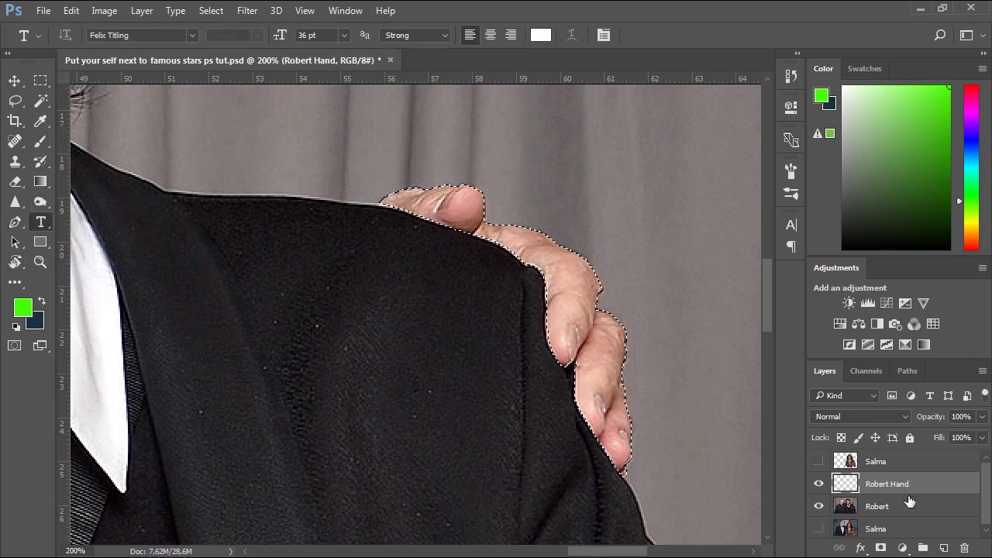
Step: Paste the copied hand in place on the Robert Hand layer and check it by briefly hiding the Robert layer
click(72, 11)
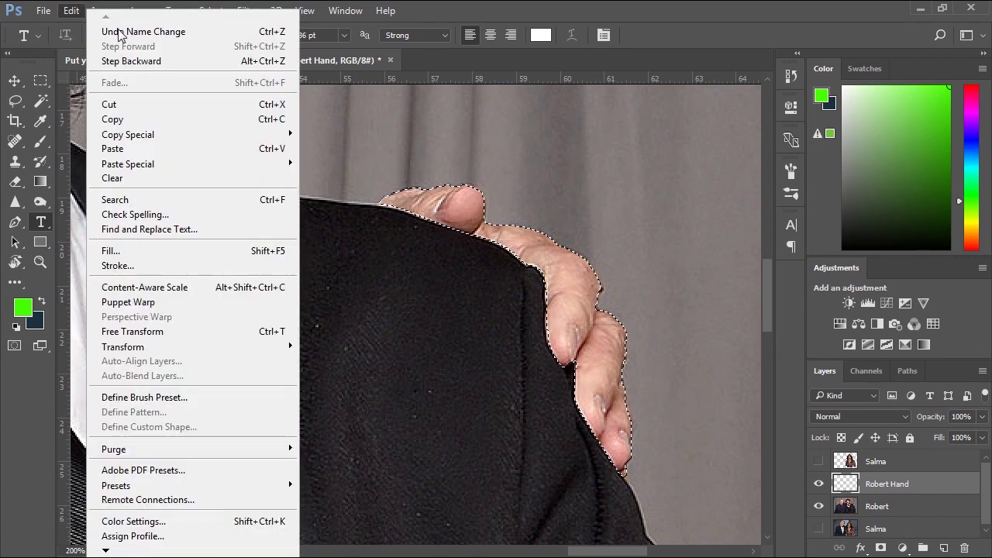
click(141, 164)
click(338, 164)
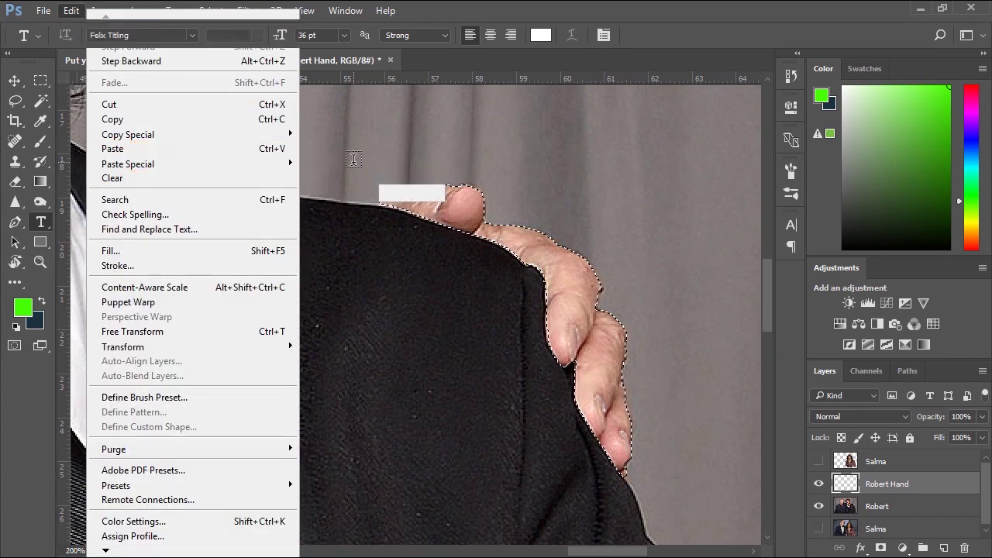
click(819, 507)
click(818, 507)
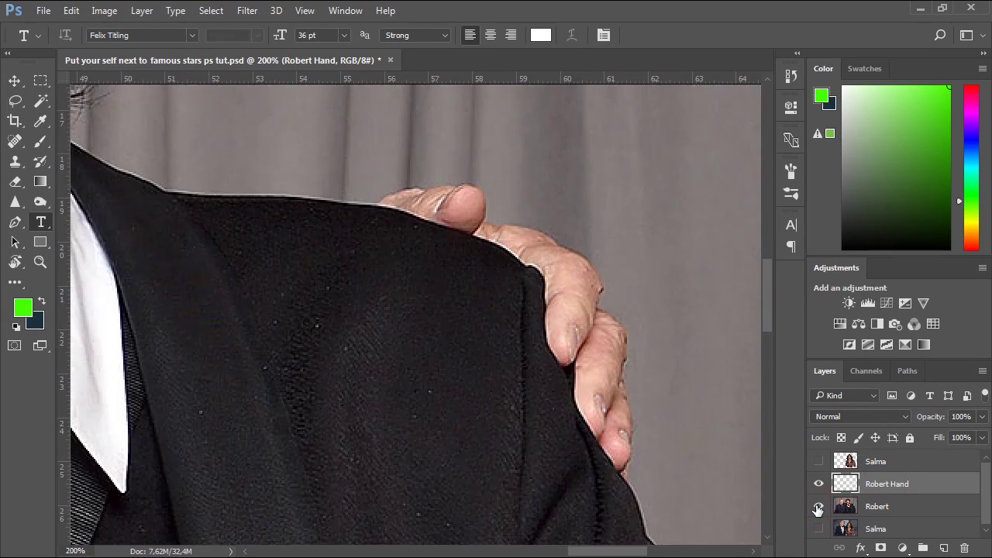
Step: On the Robert layer, start a pen path at the photo's bottom edge and trace up the blue jacket's open front edge
ctrl+click(250, 189)
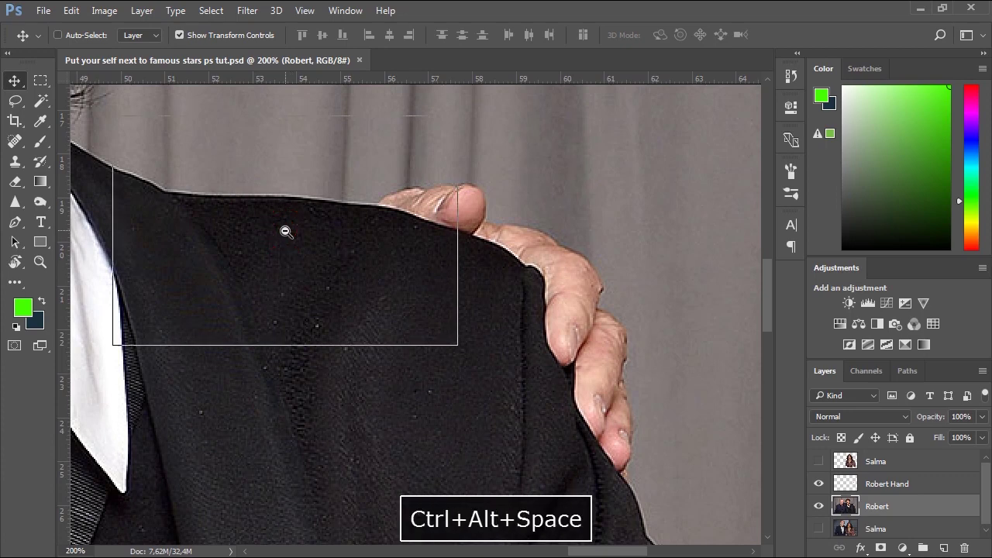
ctrl+alt+click(284, 227)
drag(247, 248, 502, 248)
ctrl+alt+click(296, 248)
drag(337, 286, 448, 246)
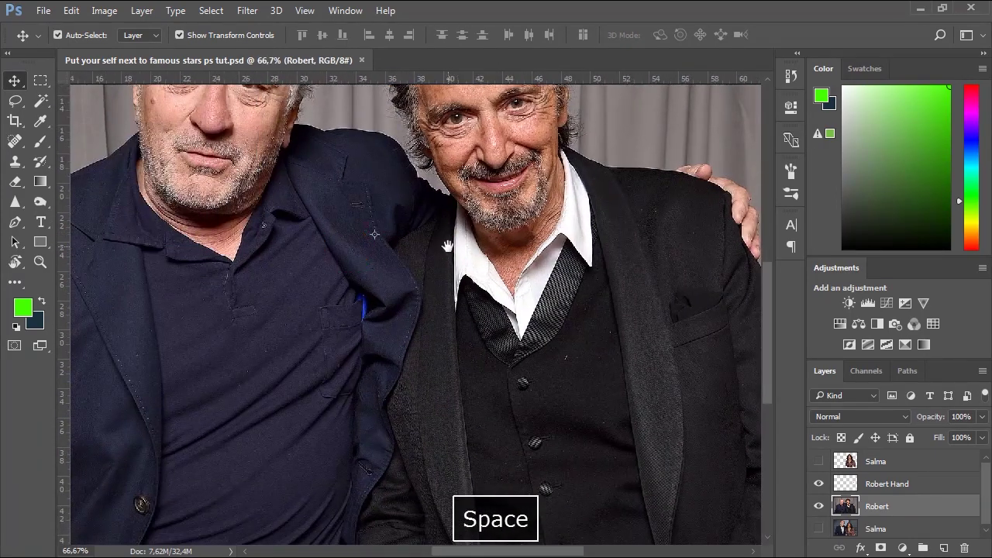
ctrl+alt+click(321, 278)
drag(404, 298, 465, 326)
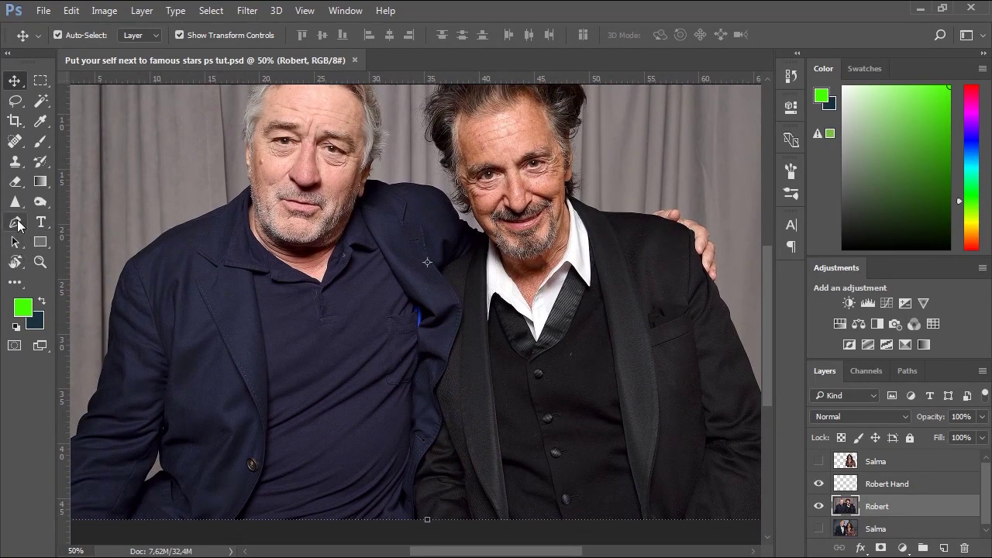
click(18, 225)
click(69, 224)
scroll(443, 392, up, 1)
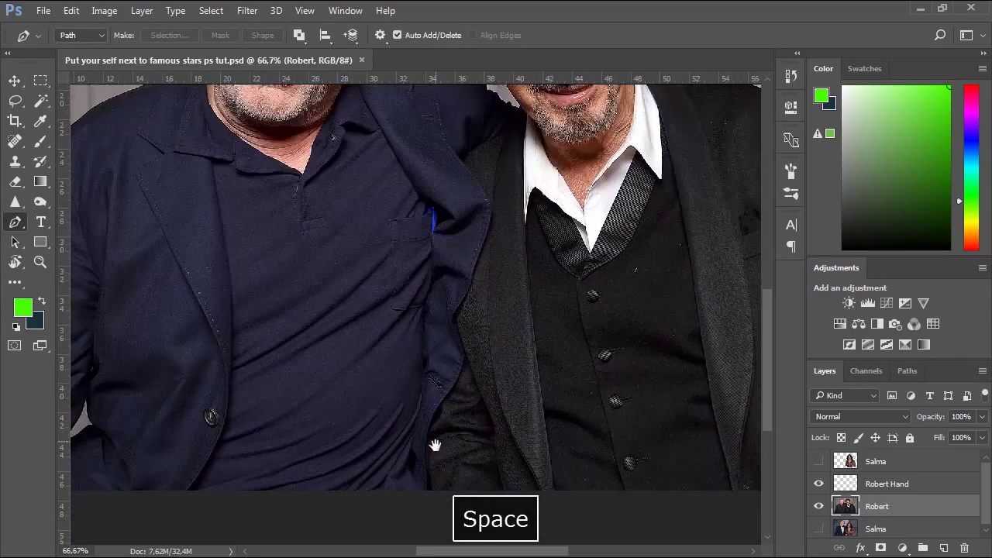
scroll(434, 446, up, 4)
click(418, 463)
drag(418, 379, 415, 355)
drag(416, 246, 386, 399)
drag(432, 280, 441, 267)
drag(467, 226, 471, 218)
key(ctrl+alt+z)
Step: Continue the path up the blue jacket's outer edge, following its folds against the black jacket to the lower lapel
drag(505, 171, 510, 160)
drag(509, 159, 471, 333)
drag(509, 259, 513, 232)
drag(514, 232, 489, 389)
drag(485, 320, 473, 273)
drag(454, 214, 453, 201)
drag(453, 201, 430, 321)
drag(454, 258, 479, 239)
drag(494, 175, 497, 350)
drag(509, 296, 513, 275)
drag(513, 275, 484, 448)
drag(526, 329, 534, 414)
drag(561, 321, 582, 413)
drag(589, 296, 577, 391)
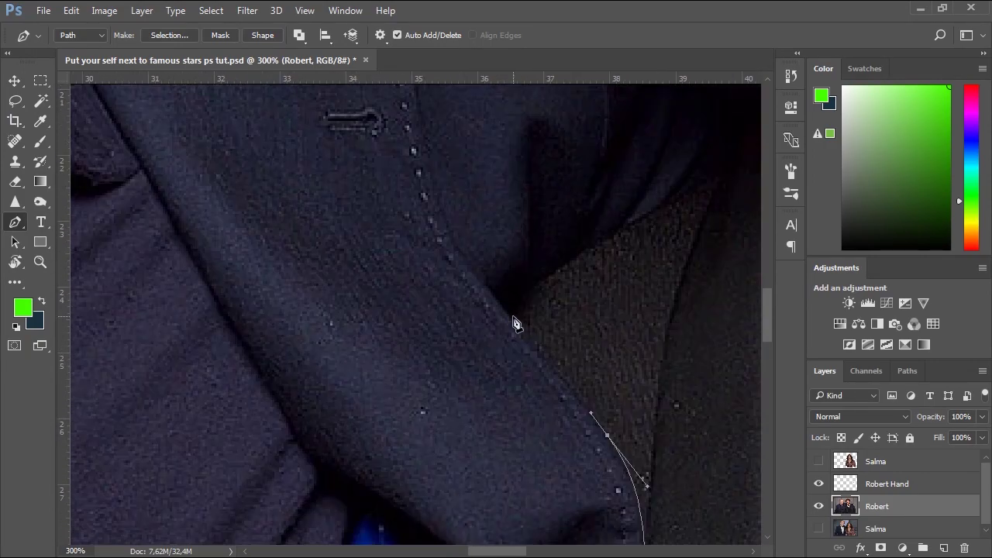
Step: Carry the jacket path up the lapel's outer edge, around the lapel notch and across towards the collar
drag(515, 316, 502, 301)
drag(482, 286, 529, 366)
drag(479, 235, 477, 185)
drag(434, 212, 507, 330)
click(528, 226)
drag(504, 212, 489, 210)
click(423, 321)
Step: Round the lapel's upper tip and trace the path down its inner edge against the shirt to the chest pocket
drag(194, 245, 178, 240)
drag(163, 245, 164, 254)
drag(221, 389, 236, 417)
drag(377, 400, 431, 488)
drag(428, 360, 449, 371)
drag(530, 429, 525, 449)
drag(514, 466, 421, 213)
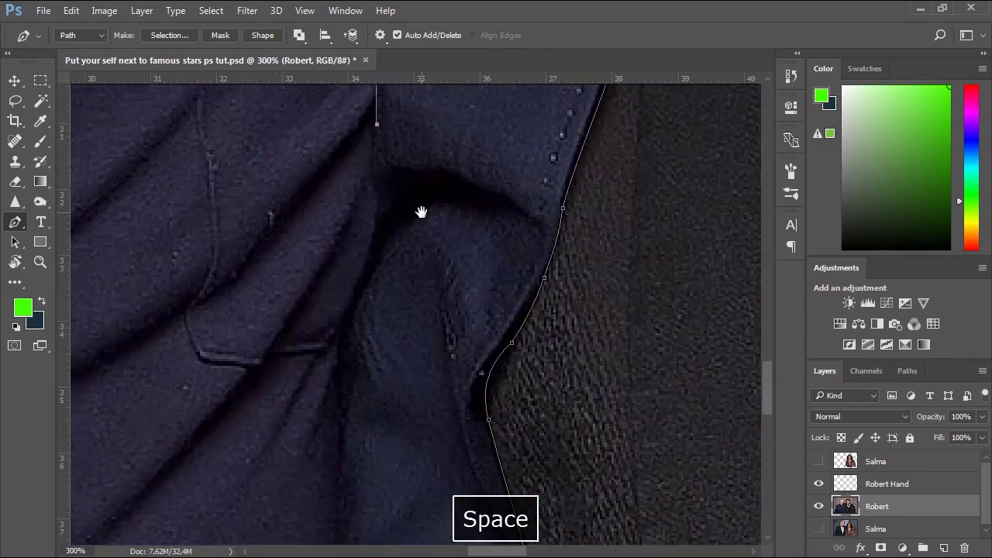
Step: Trace the jacket front's inner edge down to the photo's bottom and close the path at its starting point
drag(357, 383, 385, 275)
drag(385, 387, 391, 225)
drag(387, 268, 396, 317)
drag(372, 388, 371, 421)
drag(380, 434, 416, 254)
drag(395, 280, 386, 306)
drag(395, 465, 416, 234)
drag(398, 162, 398, 194)
drag(413, 381, 421, 391)
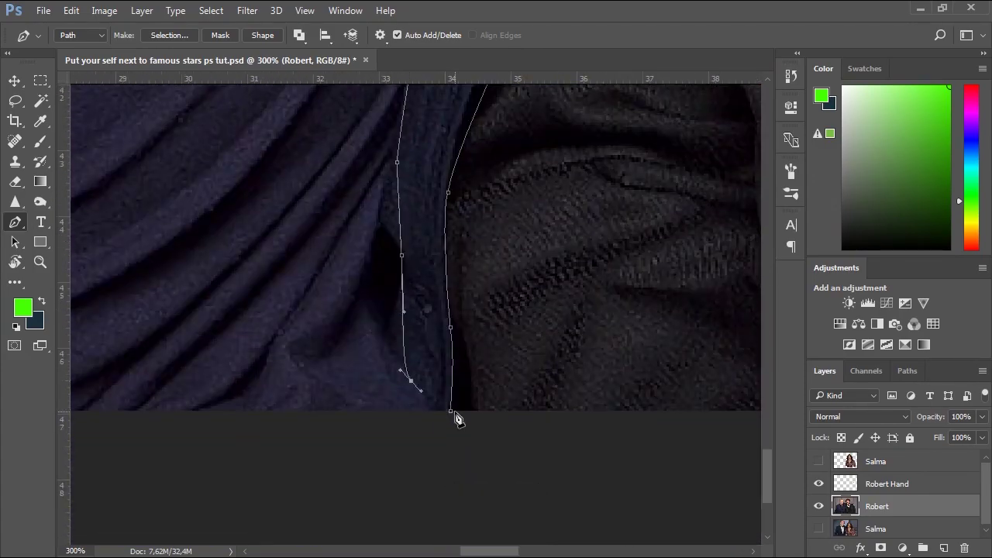
click(456, 416)
Step: Load the jacket's Work Path as a selection and copy that jacket piece from the Robert layer
key(ctrl+minus)
key(ctrl+minus)
key(ctrl+minus)
drag(491, 153, 448, 281)
click(907, 372)
ctrl+click(821, 398)
click(824, 371)
click(70, 10)
click(147, 117)
Step: Add a new empty layer directly above the Robert layer and name it jacket
key(ctrl+v)
double_click(895, 511)
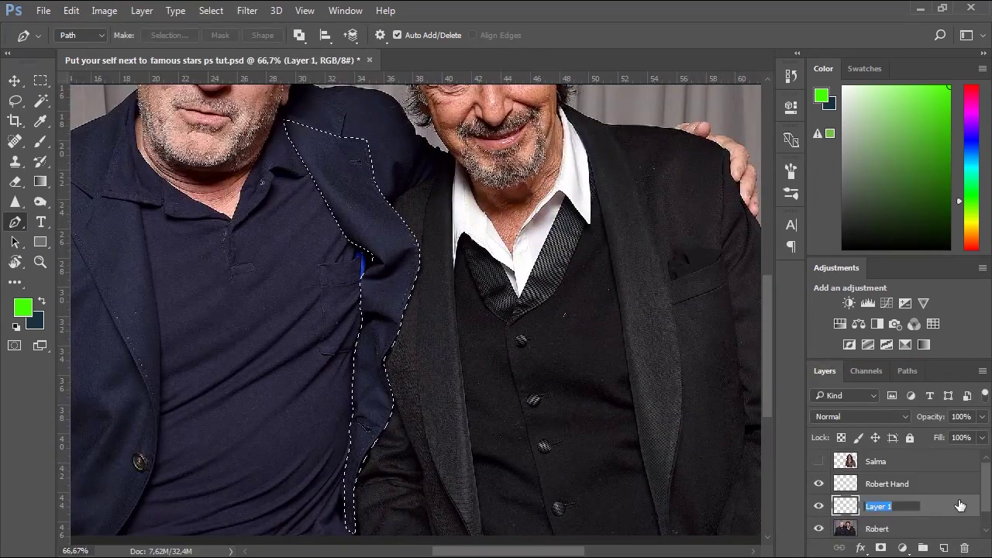
text(jacke)
key(Return)
Step: Paste the copied jacket piece in place on the jacket layer and check both cutouts with the Robert layer briefly hidden
click(71, 10)
mouse_move(222, 162)
click(430, 163)
click(818, 529)
key(space)
drag(693, 301, 672, 224)
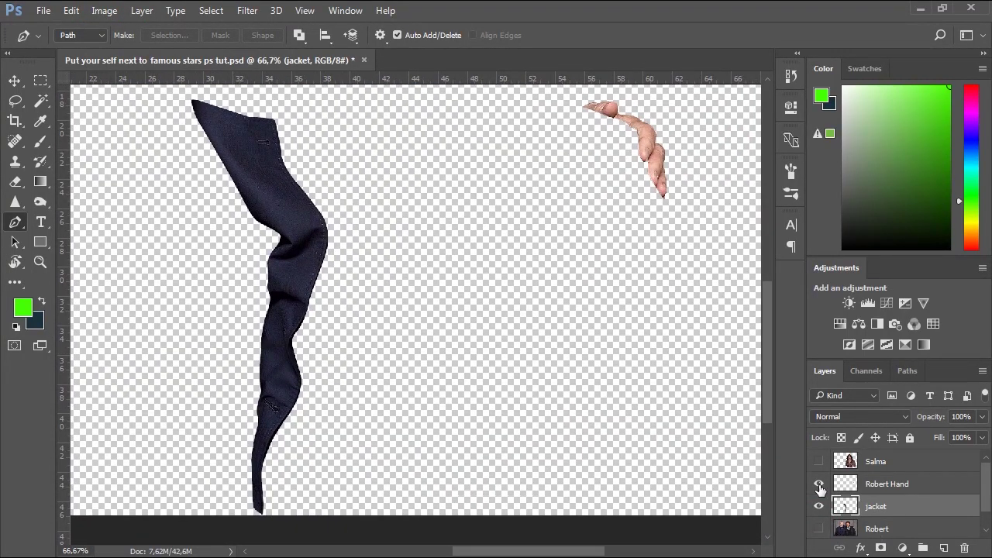
click(818, 529)
Step: Show the Salma cutout layer and move the Robert Hand and jacket layers together above it
key(space)
drag(336, 213, 467, 261)
ctrl+alt+click(401, 250)
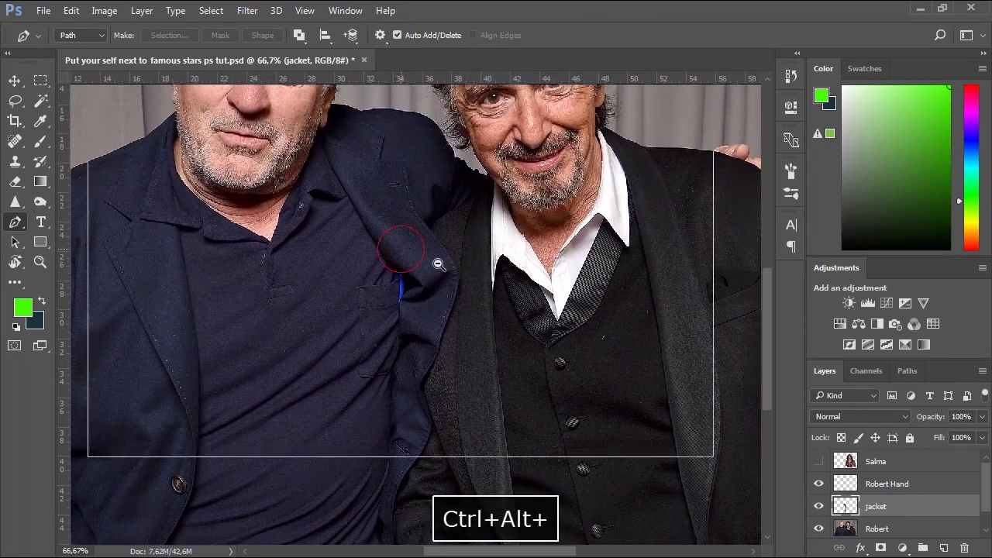
key(space)
drag(427, 212, 452, 260)
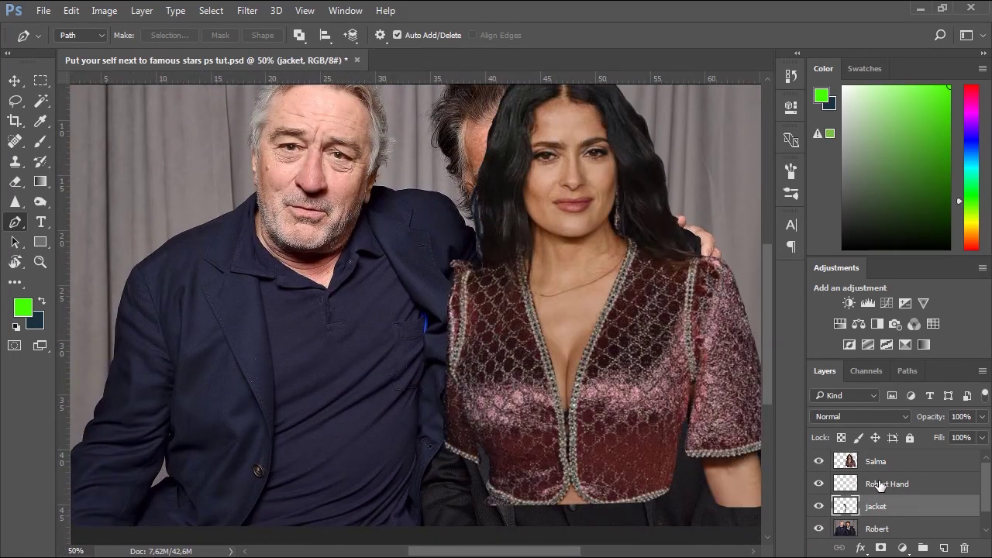
ctrl+click(883, 485)
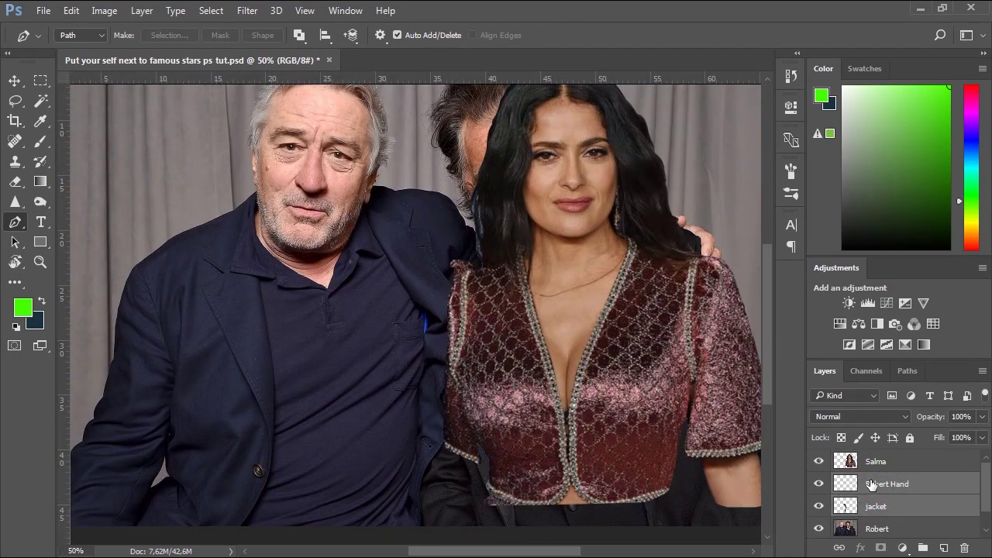
drag(897, 486, 896, 457)
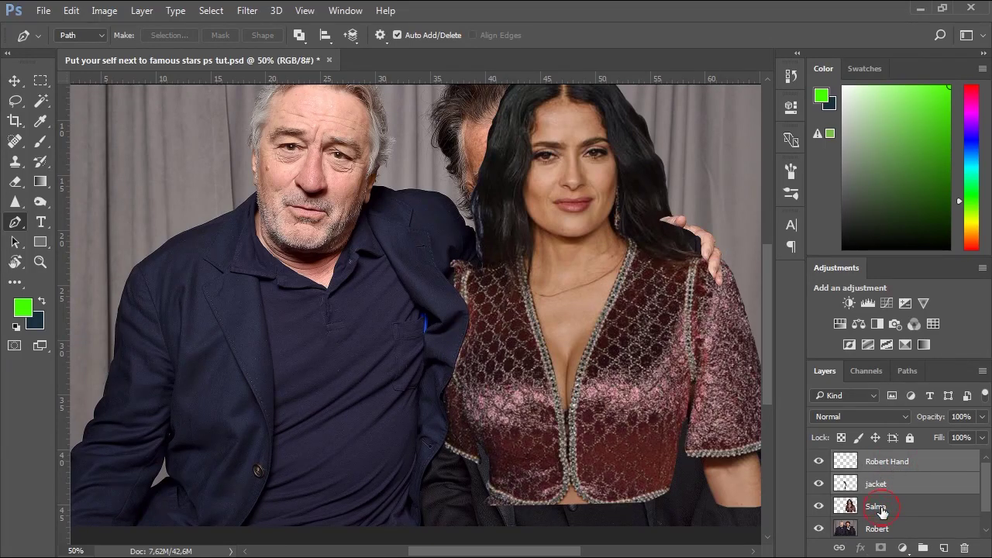
Step: Move the Salma cutout slightly left so her shoulder tucks behind the blue jacket's open front
click(881, 510)
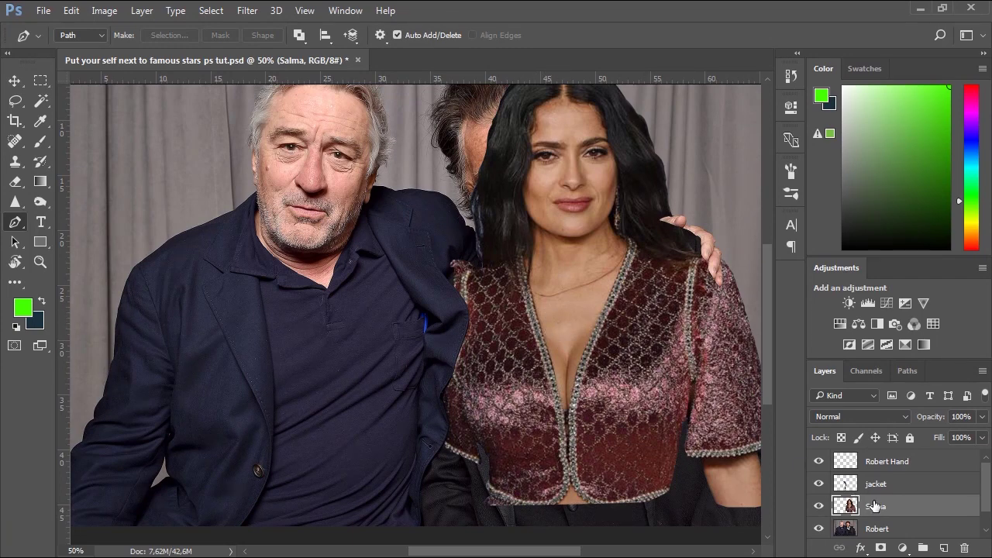
click(14, 79)
key(space)
drag(560, 130, 493, 132)
key(space)
mouse_move(476, 235)
mouse_down()
mouse_move(489, 281)
mouse_move(487, 241)
mouse_up()
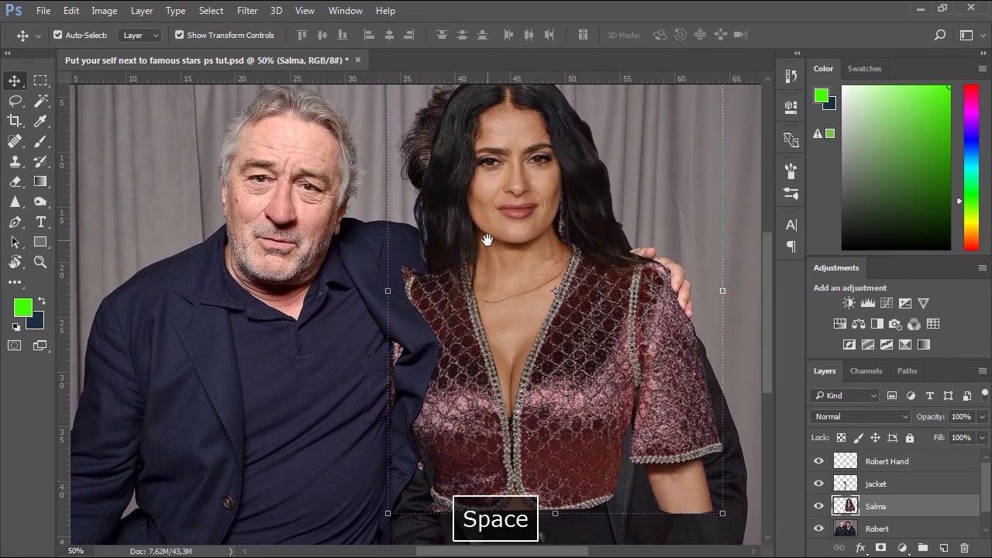
ctrl+alt+click(426, 294)
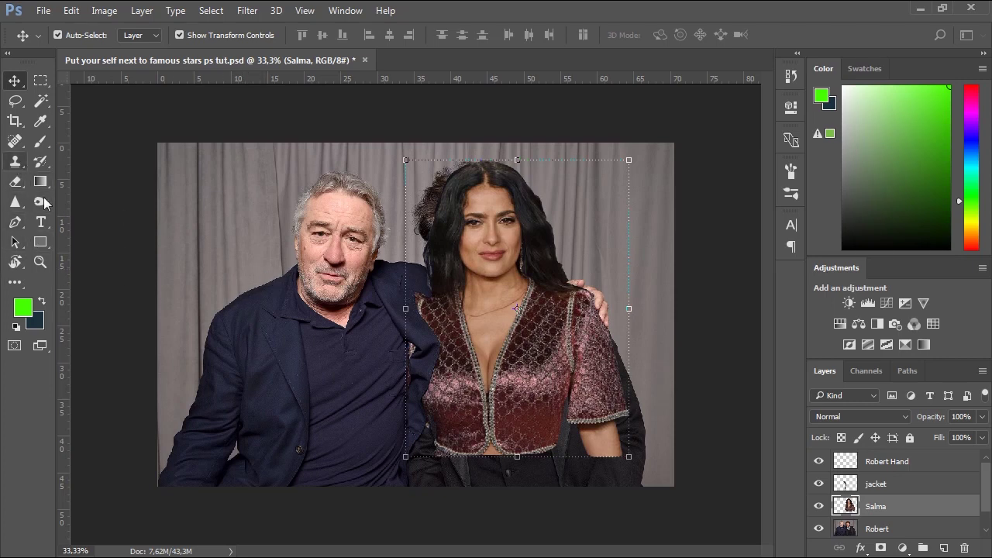
Step: Crop away the lower part of the picture so it ends just above the hem of the woman's sleeve
click(14, 120)
click(97, 121)
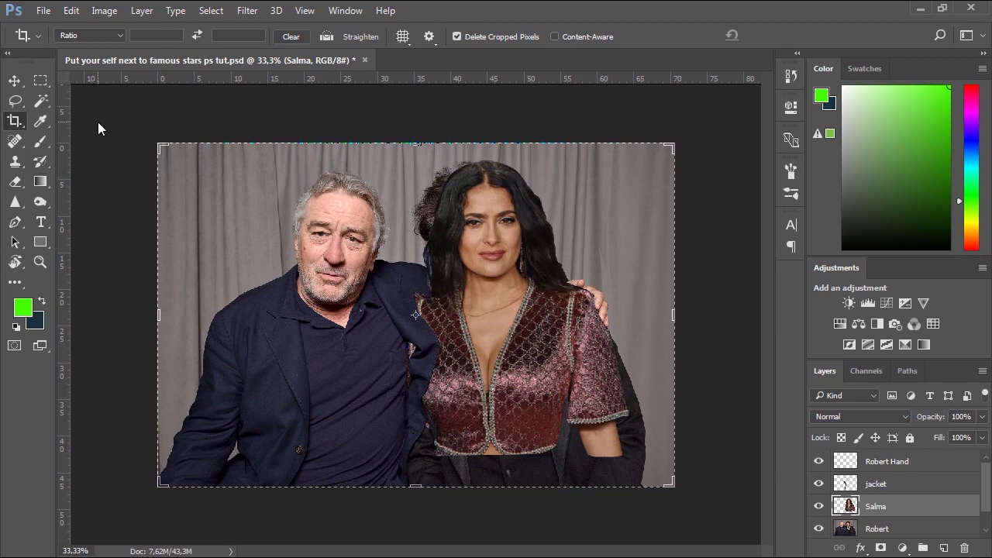
drag(416, 486, 422, 448)
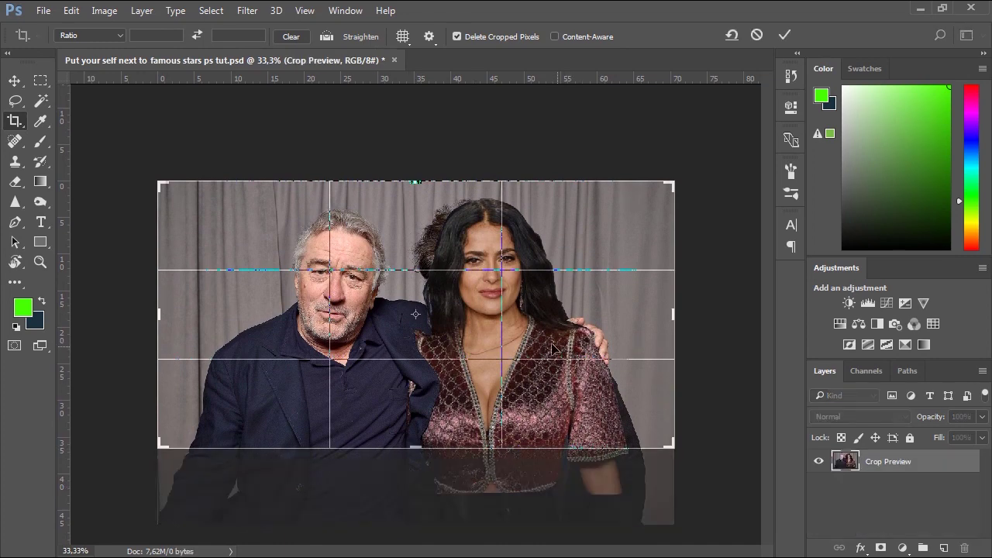
click(784, 36)
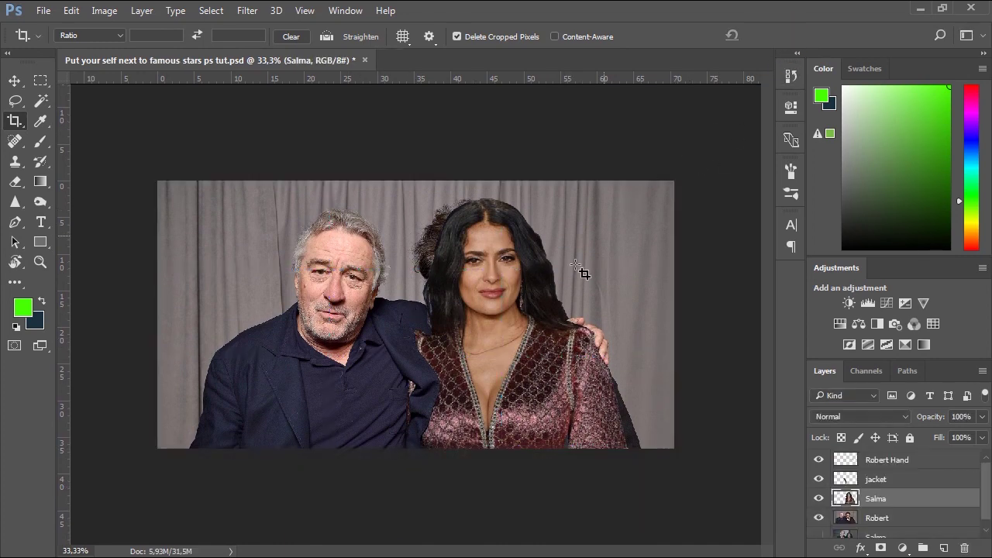
Step: Erase the stray bit of the Salma cutout's sleeve showing through inside the open front of the blue jacket
ctrl+click(434, 358)
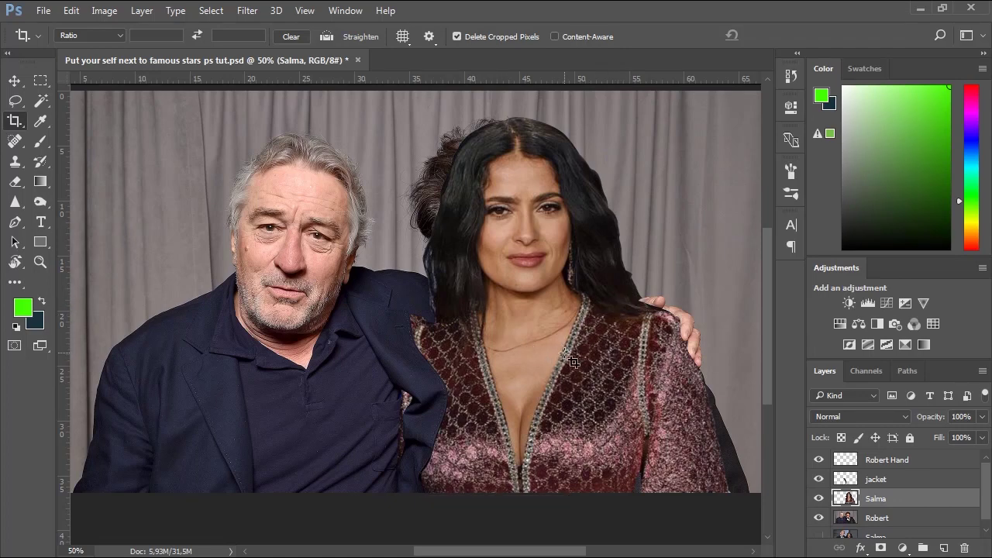
click(15, 81)
click(540, 220)
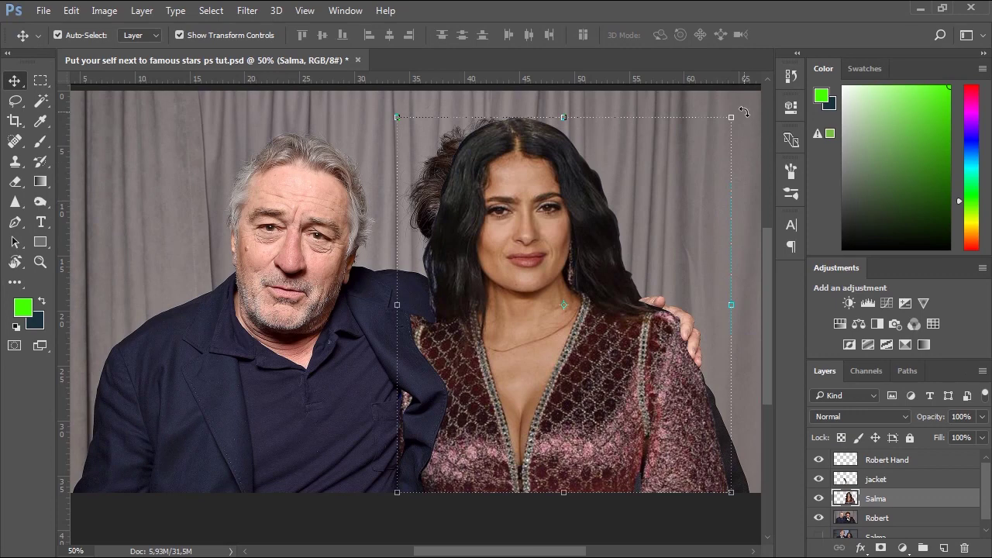
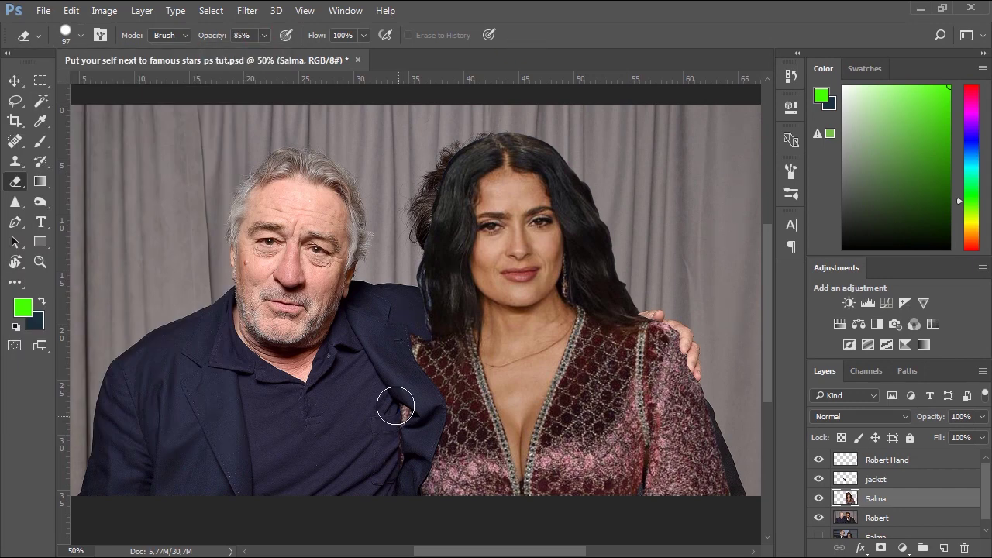
click(394, 407)
key(ctrl+space)
click(371, 347)
Step: Reduce the eraser to 47 px and trim the protruding edge of the Salma cutout's shoulder beside the jacket
click(81, 35)
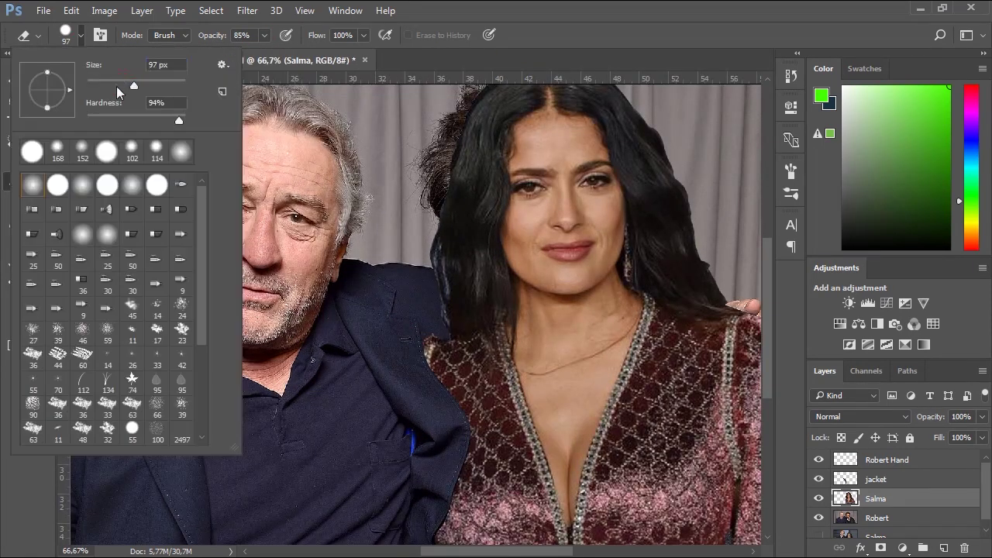
drag(134, 87, 120, 88)
click(416, 337)
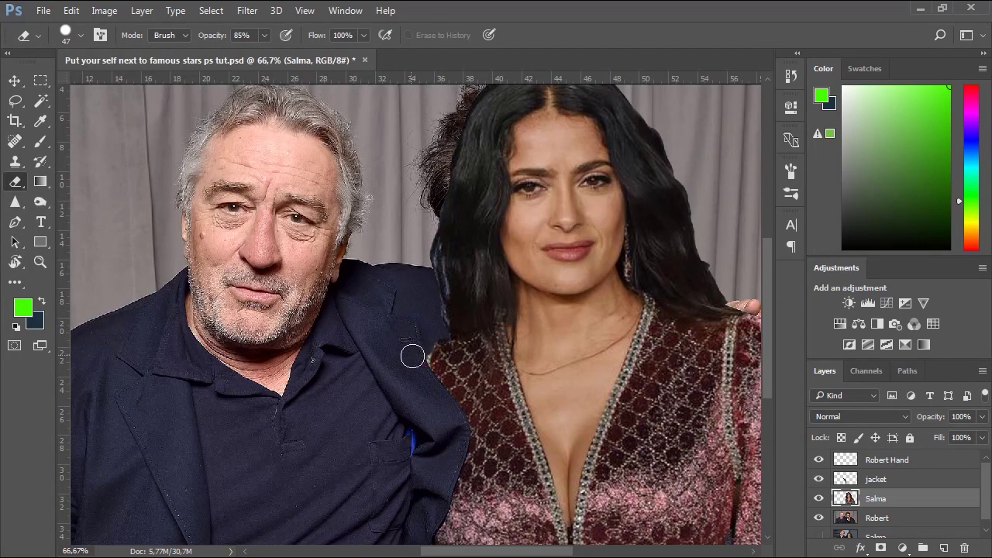
ctrl+alt+click(412, 355)
ctrl+click(418, 317)
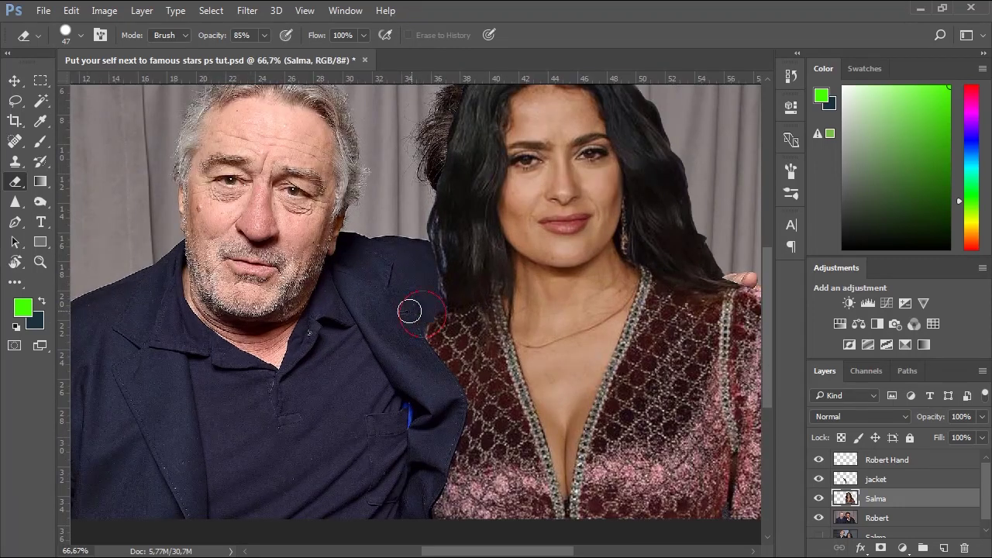
ctrl+alt+click(415, 322)
drag(433, 369, 425, 345)
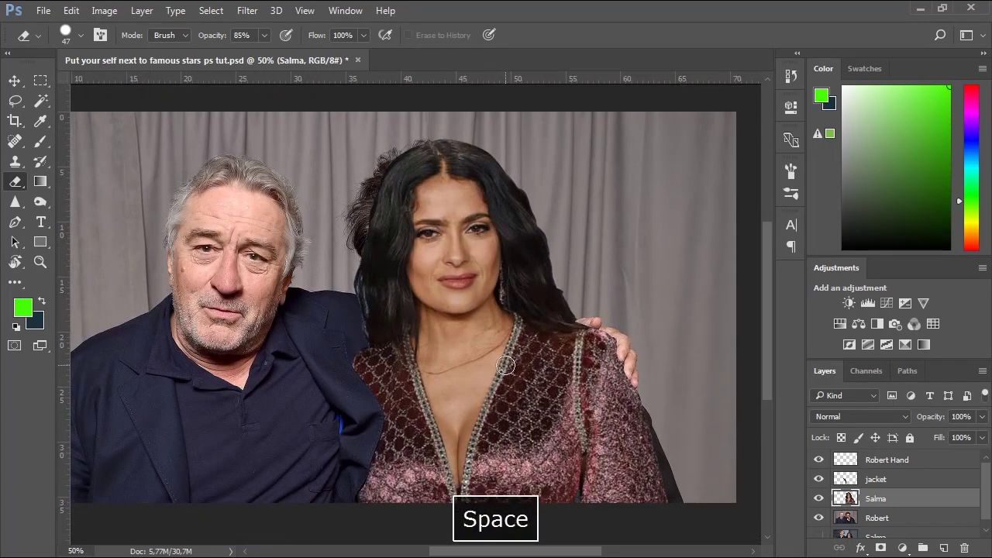
Step: On the Robert layer, clone curtain over the upper hair behind the woman's head with an 80 px Clone Stamp at 70% opacity
click(20, 167)
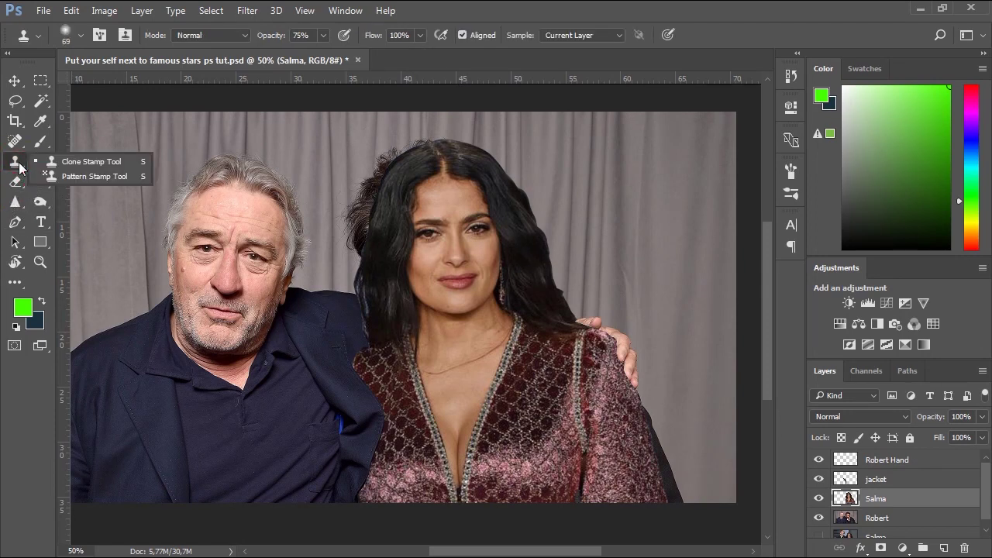
click(102, 163)
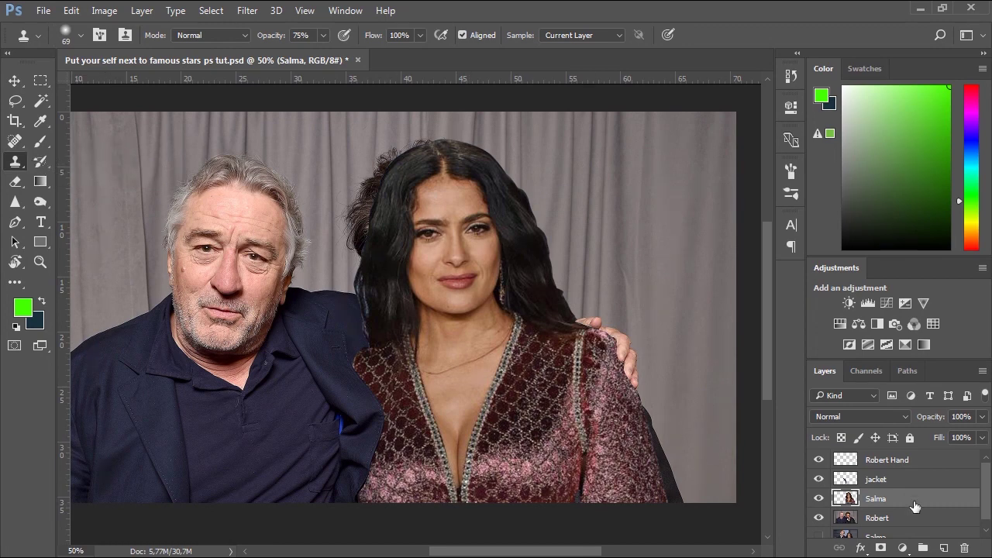
click(891, 521)
click(80, 35)
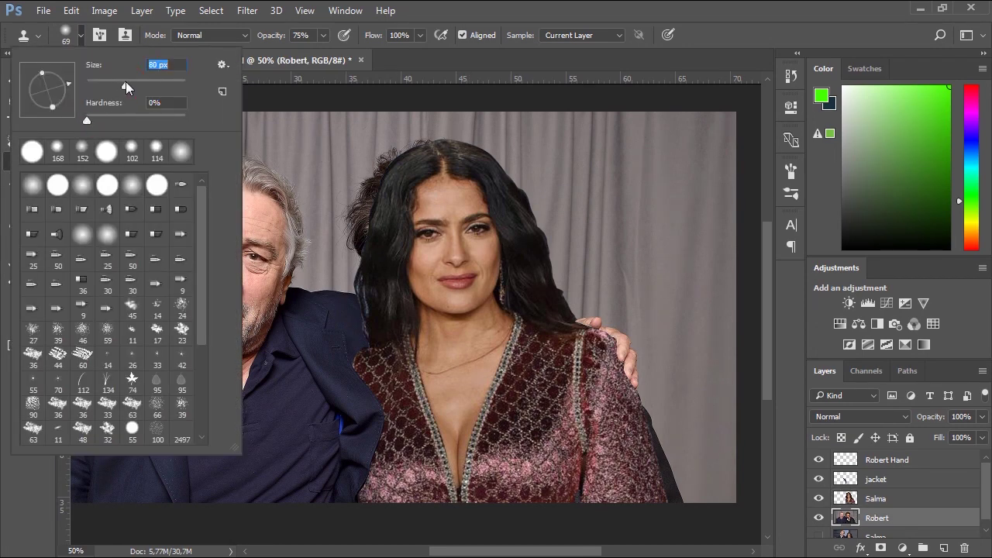
drag(323, 35, 319, 57)
drag(403, 152, 388, 186)
scroll(388, 186, up, 2)
drag(351, 152, 308, 133)
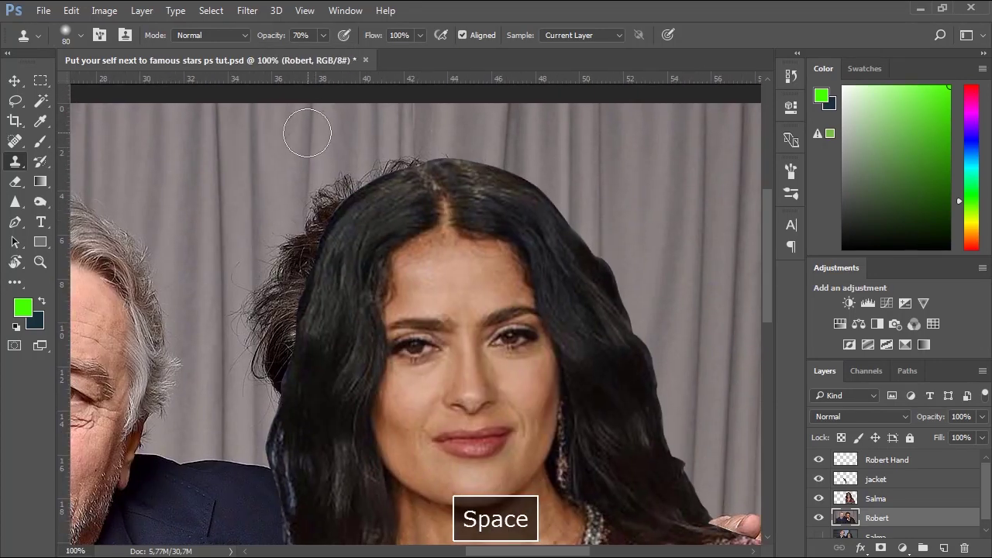
drag(310, 193, 300, 296)
Step: Reduce the Clone Stamp to 48 px and cover the wisps above the remaining dark tuft with curtain
click(81, 35)
drag(110, 86, 103, 86)
alt+click(288, 138)
alt+click(277, 221)
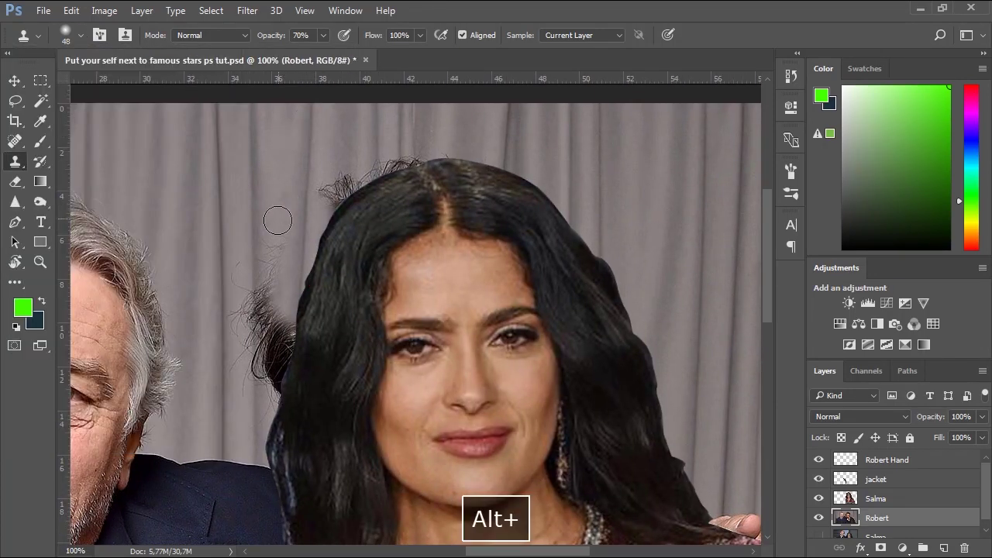
click(274, 251)
click(253, 283)
Step: Clone curtain over the curly strands sticking out at the upper-left curve of the woman's hair
alt+click(340, 134)
drag(341, 181, 330, 199)
click(349, 181)
alt+click(329, 165)
alt+click(328, 231)
click(326, 186)
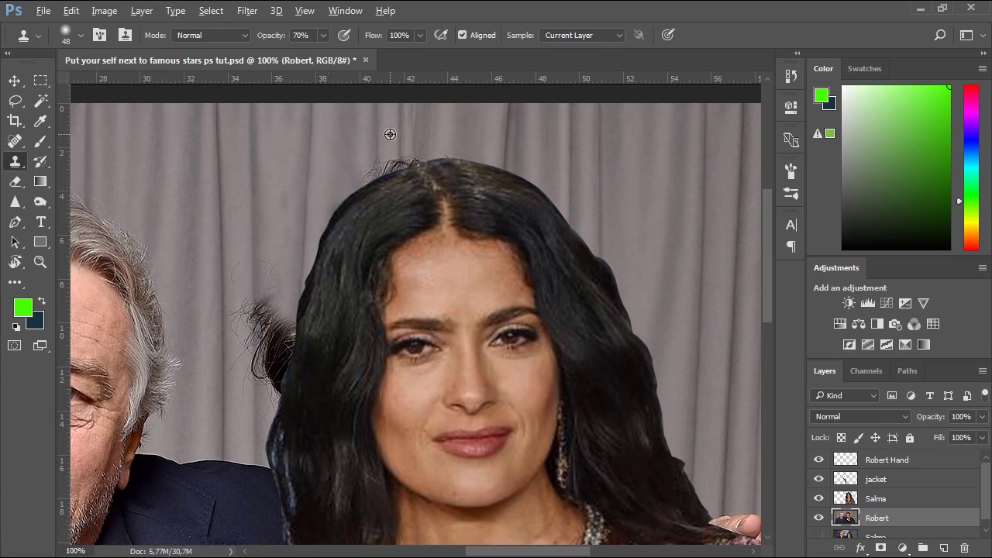
Step: Clone nearby curtain over the stray hairs along the top of the woman's head, up to her parting
alt+click(390, 134)
drag(387, 169, 389, 167)
alt+click(378, 134)
click(379, 177)
alt+click(413, 126)
click(415, 157)
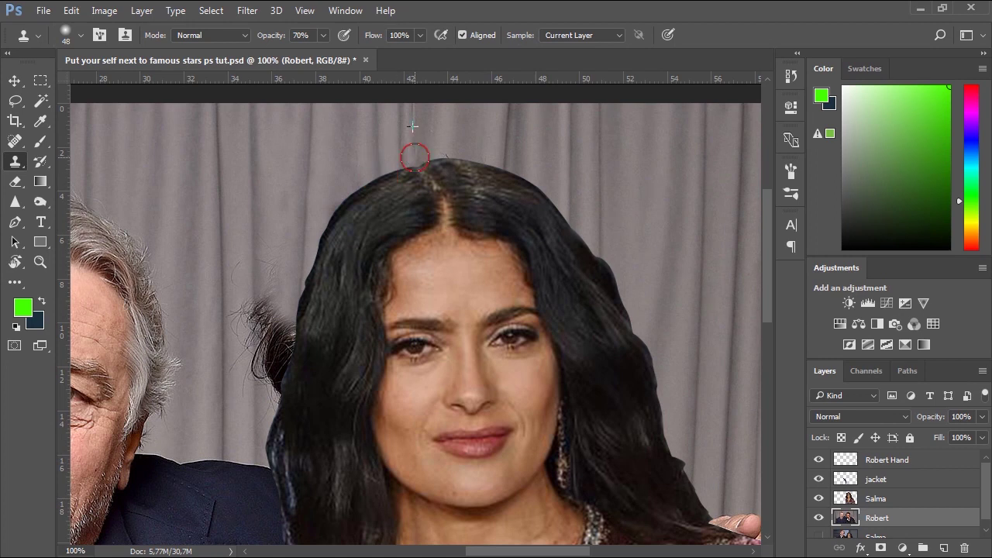
alt+click(359, 157)
click(359, 182)
alt+click(447, 132)
click(446, 159)
Step: Clone curtain folds over the outer strands of the dark tuft beside the woman's hair at eye level
alt+click(272, 208)
alt+click(251, 231)
click(251, 301)
alt+click(252, 230)
click(236, 273)
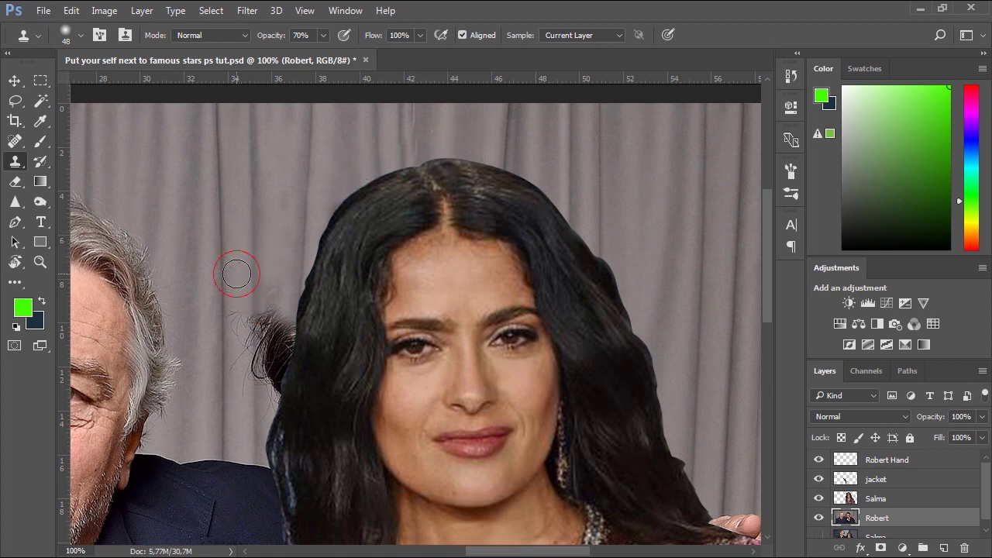
alt+click(251, 254)
click(254, 318)
click(254, 343)
click(251, 362)
click(250, 374)
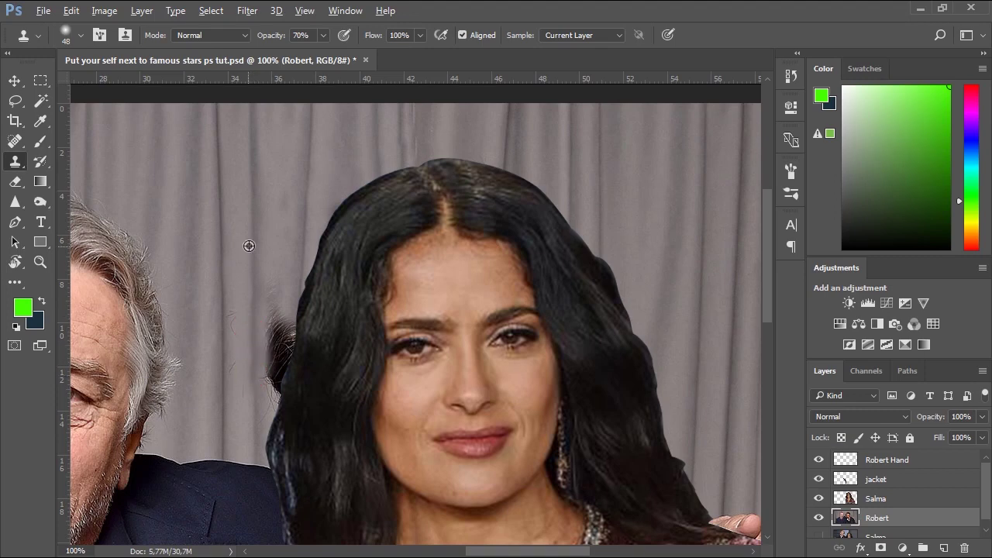
Step: Cover the upper part of the leftover tuft next to the woman's hair with cloned curtain
alt+click(249, 246)
click(276, 299)
alt+click(272, 264)
click(274, 327)
Step: Enlarge the Clone Stamp to 75 px and replace the last of the tuft along the woman's hair edge with curtain
click(80, 36)
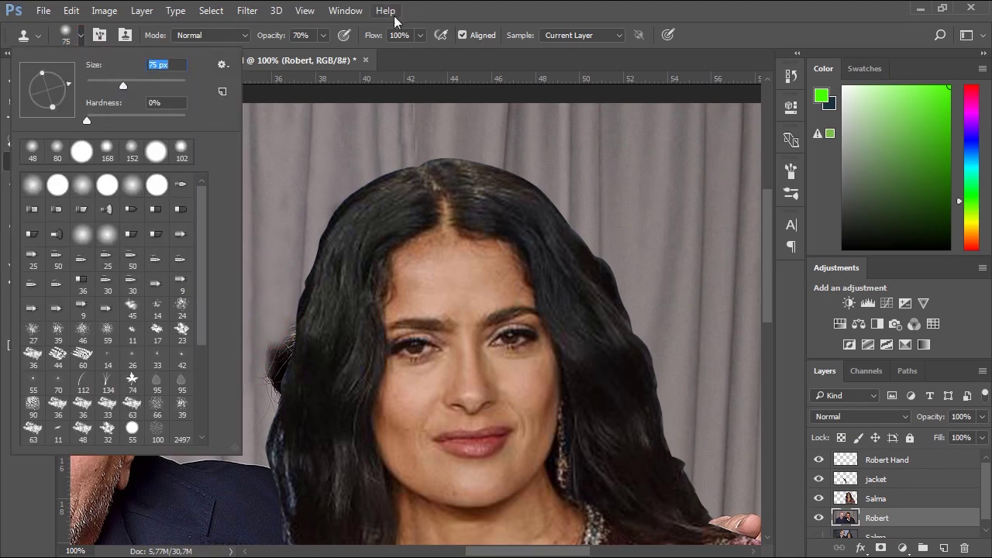
click(411, 17)
alt+click(257, 372)
click(256, 365)
click(267, 355)
alt+click(236, 319)
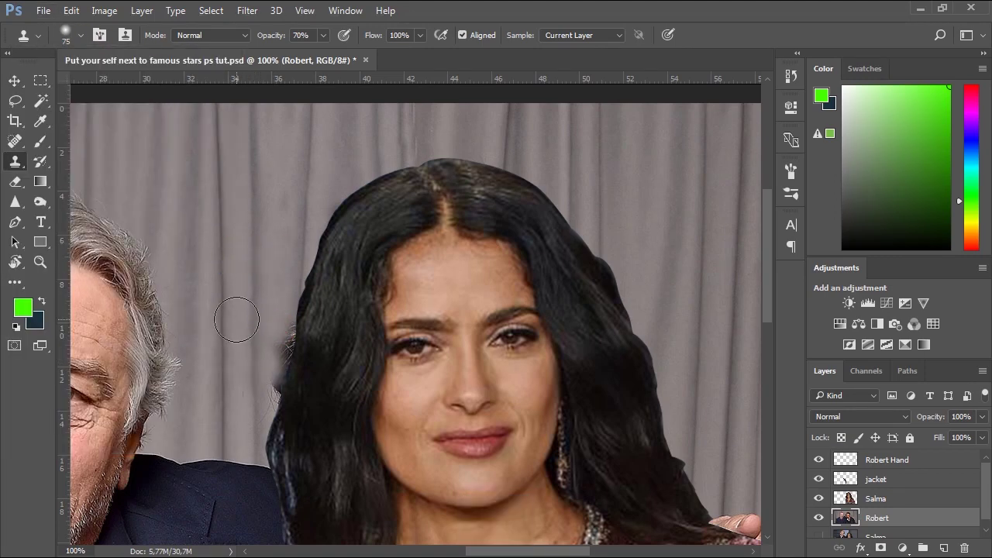
alt+click(280, 284)
click(297, 331)
alt+click(277, 277)
click(285, 387)
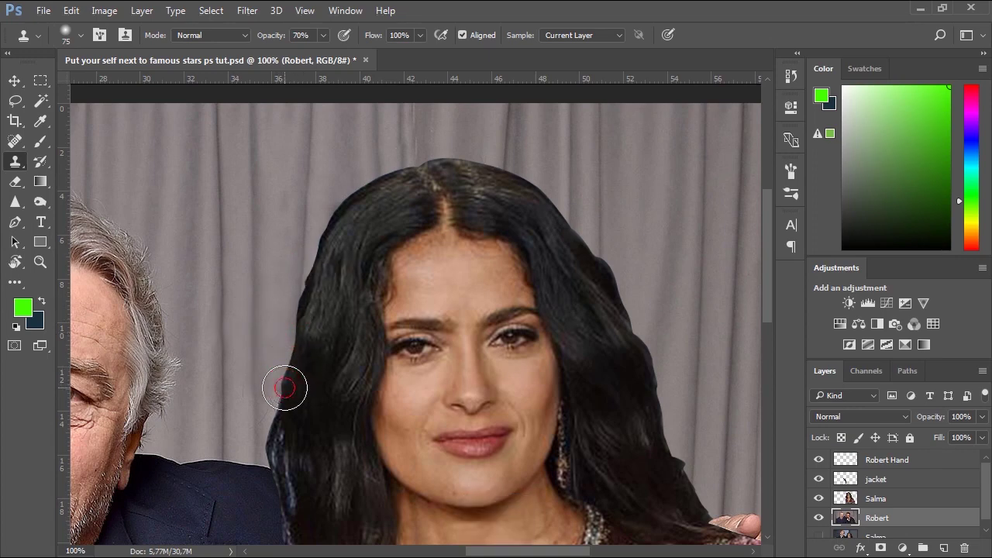
Step: Clone curtain over the dark strip of the original man's sleeve beside the woman's arm, down to the picture's lower edge
drag(442, 353, 384, 391)
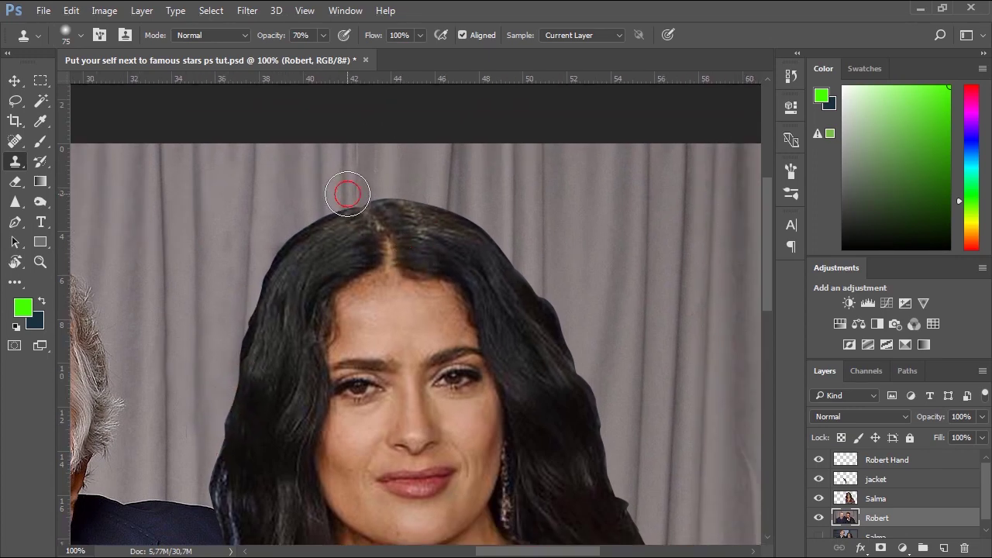
drag(497, 283, 274, 142)
drag(496, 488, 339, 147)
alt+click(422, 256)
click(428, 279)
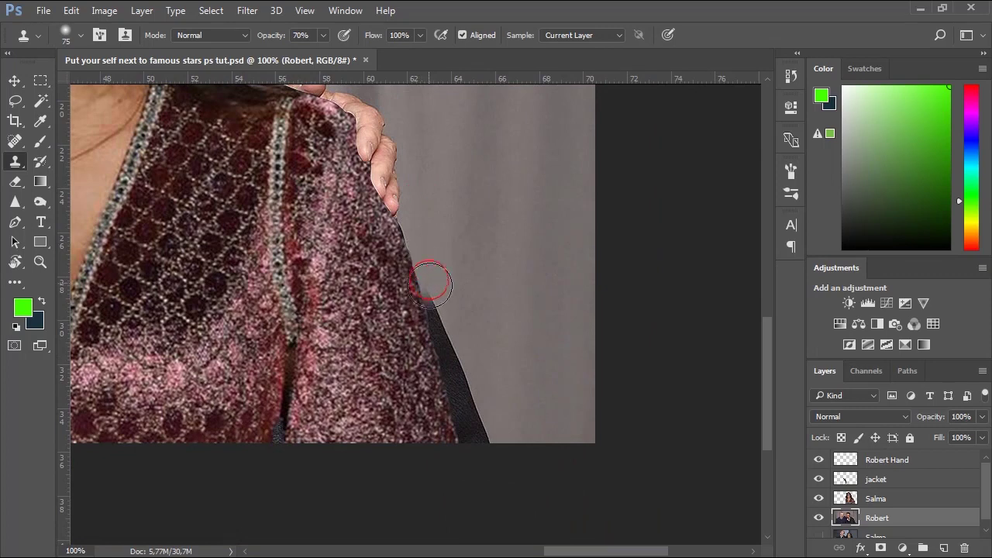
mouse_move(430, 284)
mouse_down()
mouse_move(465, 348)
mouse_move(434, 301)
mouse_move(469, 397)
mouse_up()
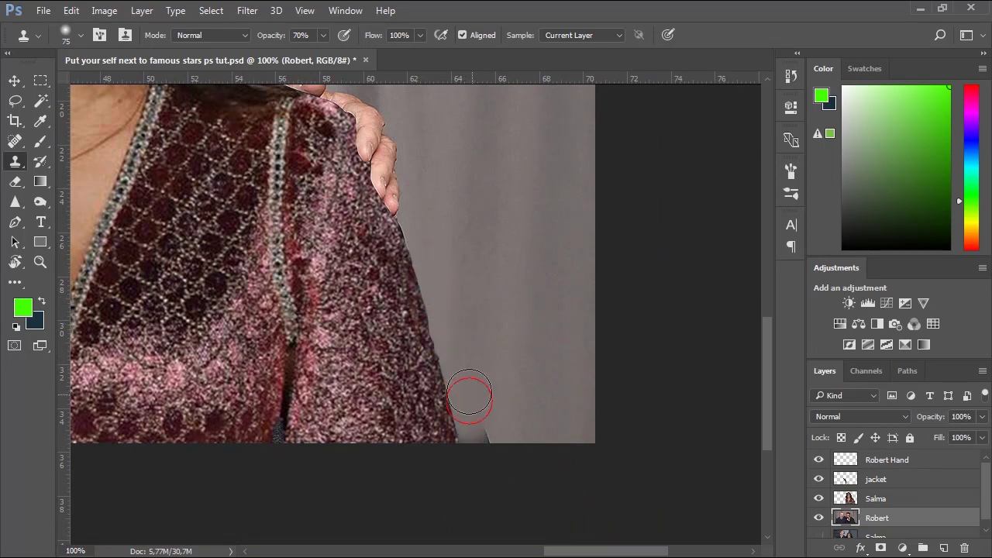
alt+click(506, 434)
drag(481, 437, 496, 439)
alt+click(535, 429)
Step: Clone curtain into the dark gap between the woman's arm and torso, and check the whole composite
click(279, 439)
drag(211, 382, 364, 386)
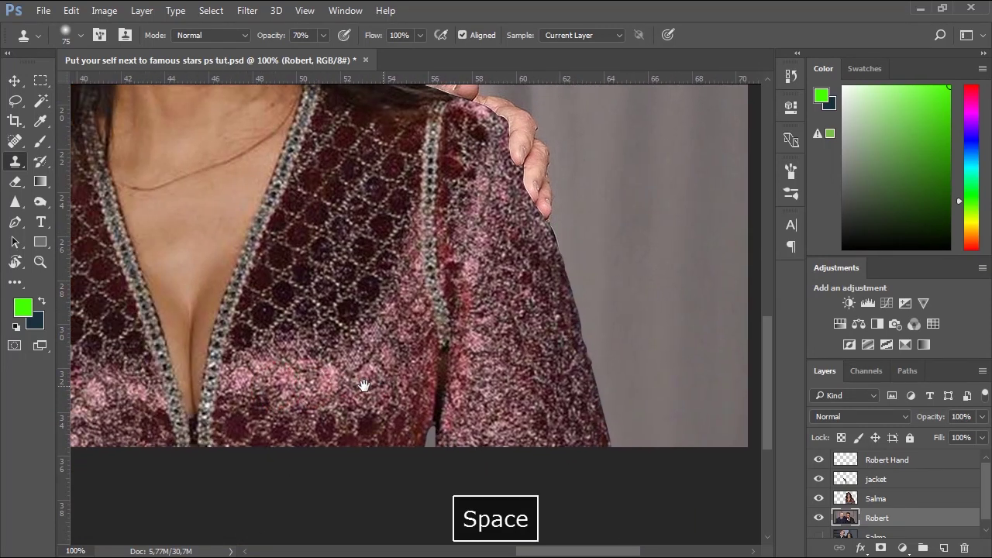
ctrl+alt+click(272, 318)
ctrl+alt+click(266, 262)
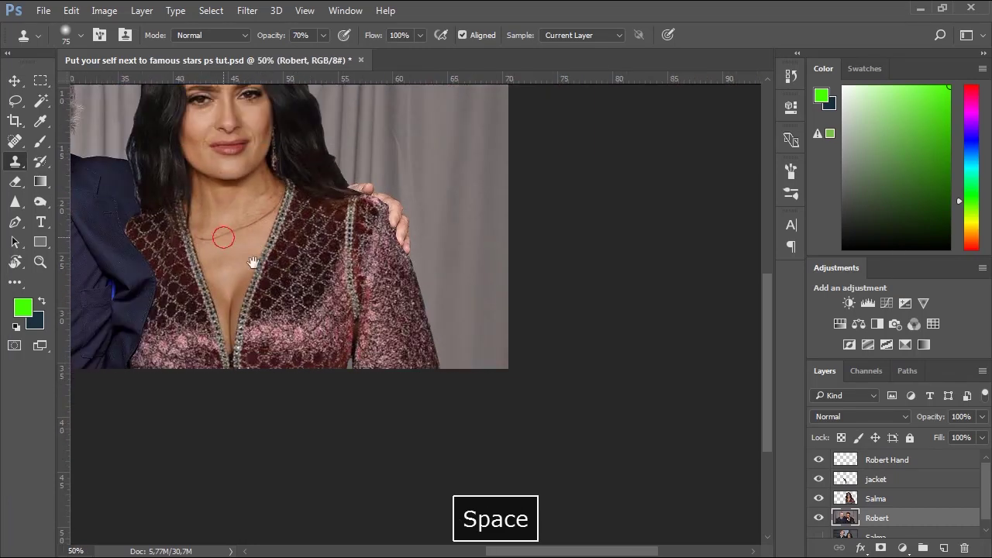
ctrl+alt+click(253, 262)
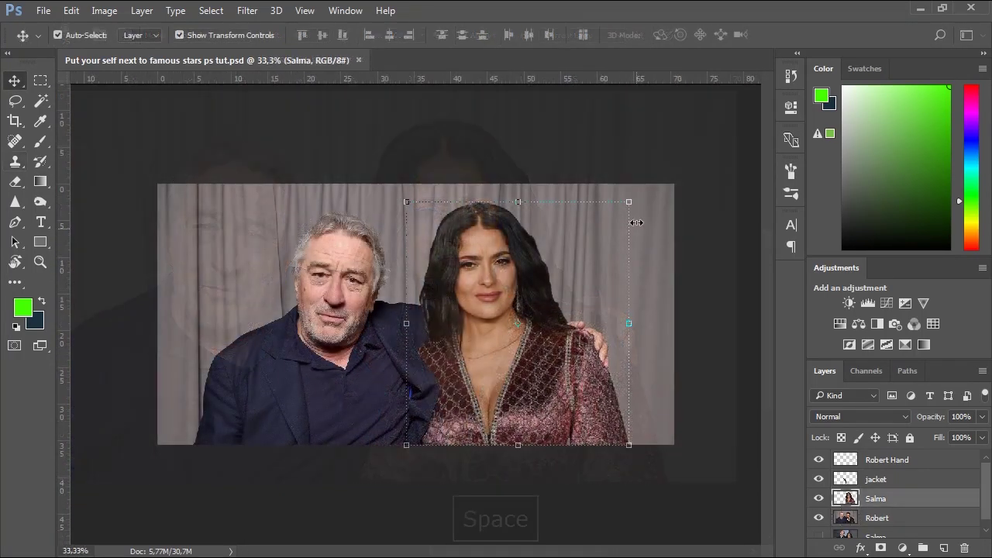
Step: Scale the Salma cutout to about 97.3% and rotate it about -1.09 degrees
click(629, 200)
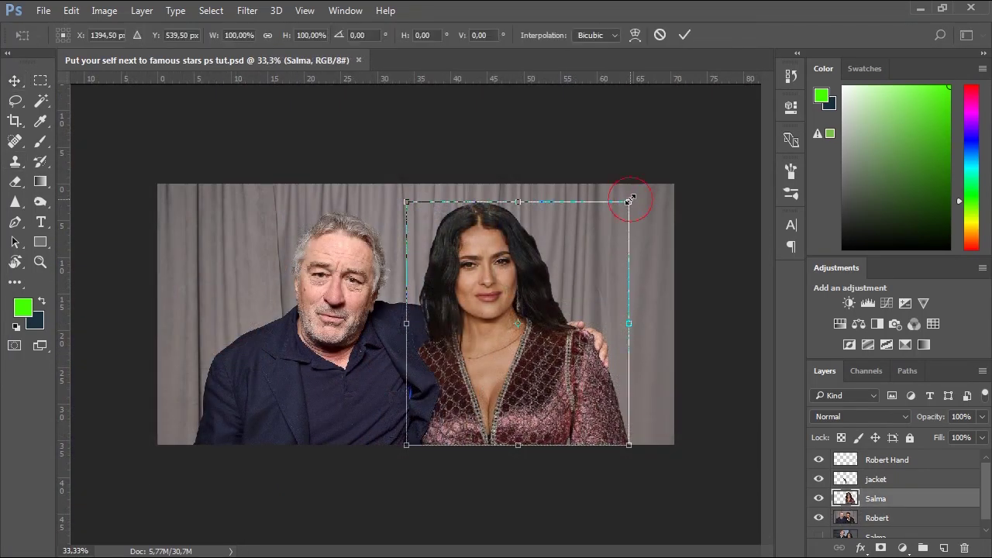
drag(630, 201, 626, 203)
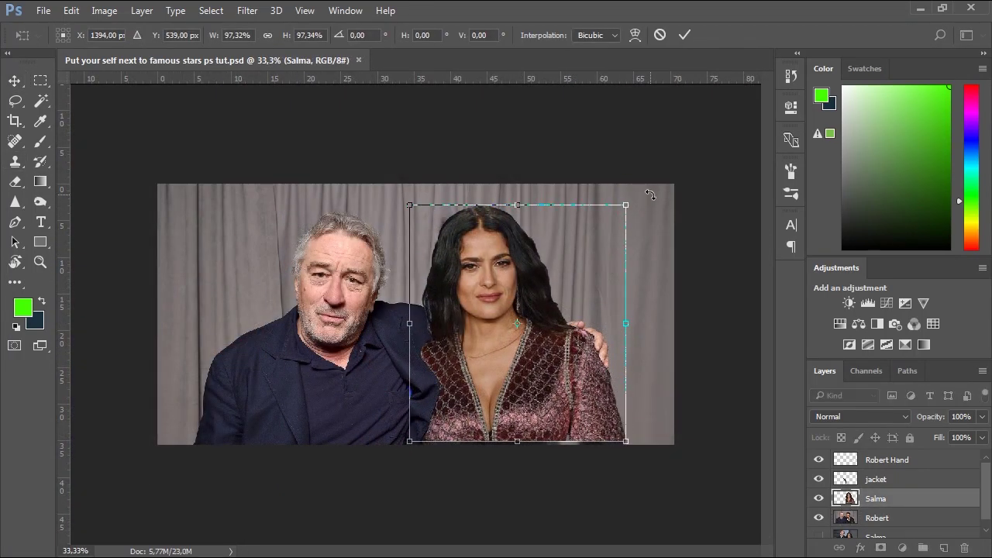
drag(642, 197, 636, 196)
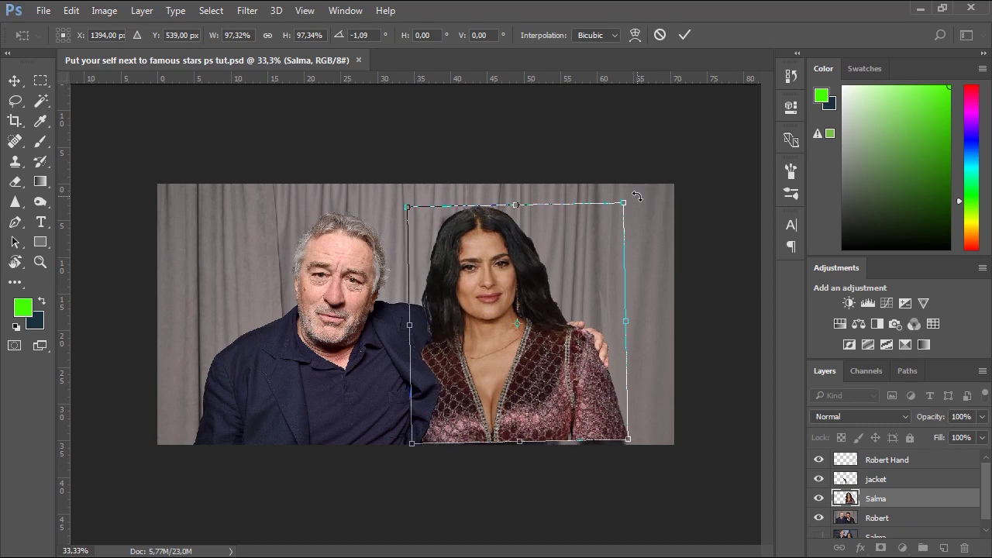
key(Return)
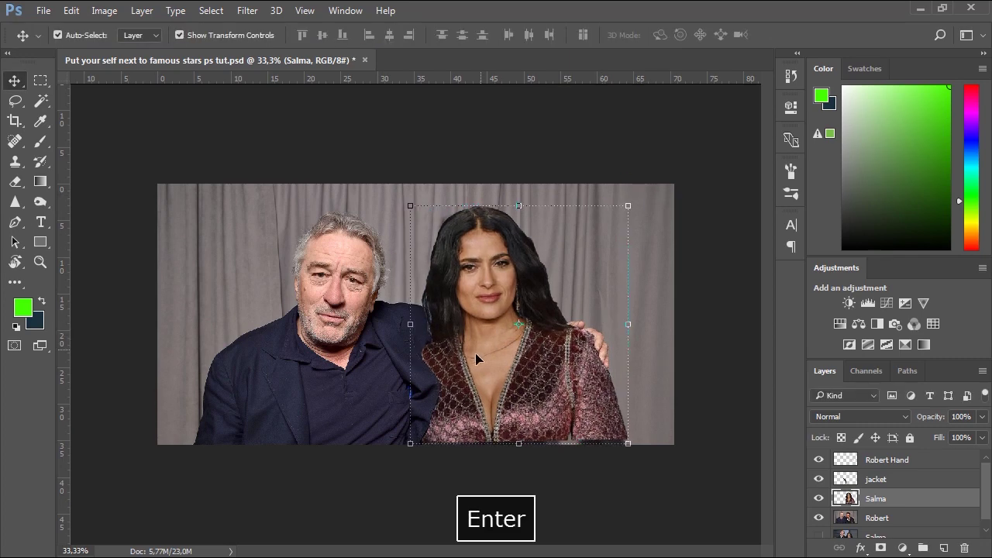
Step: Darken the edge of the woman's dress beside the man's jacket with a 70 px Burn tool, Midtones range, 22% exposure
ctrl+click(448, 330)
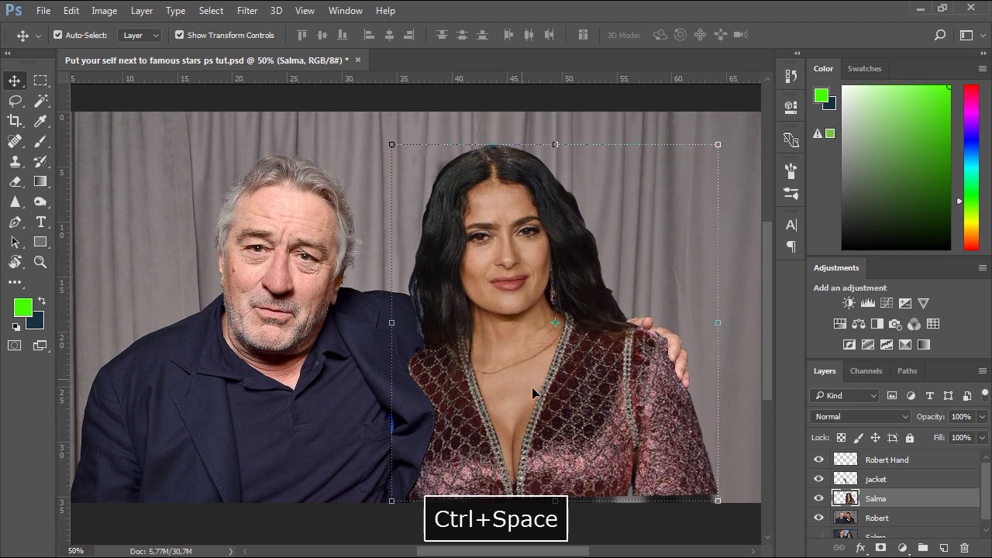
click(35, 206)
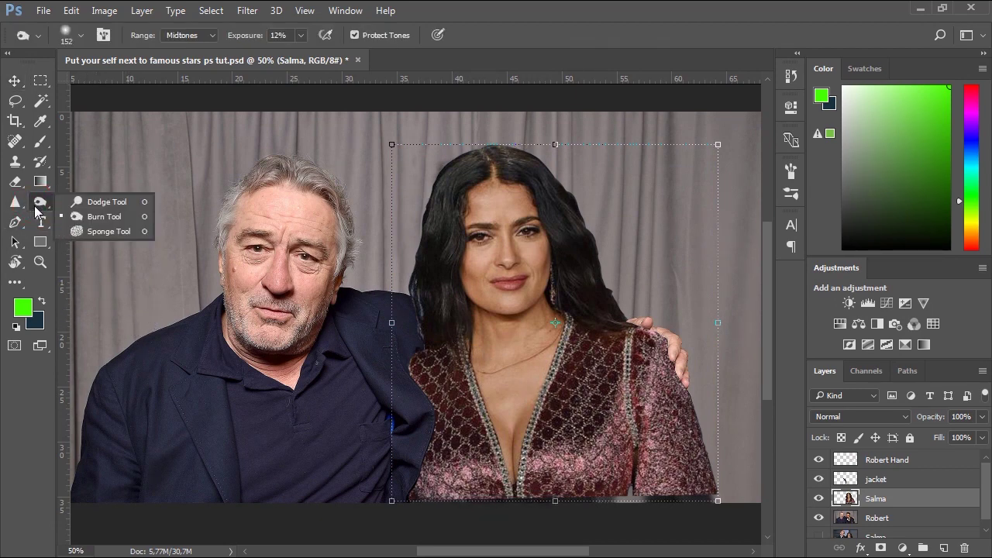
click(105, 217)
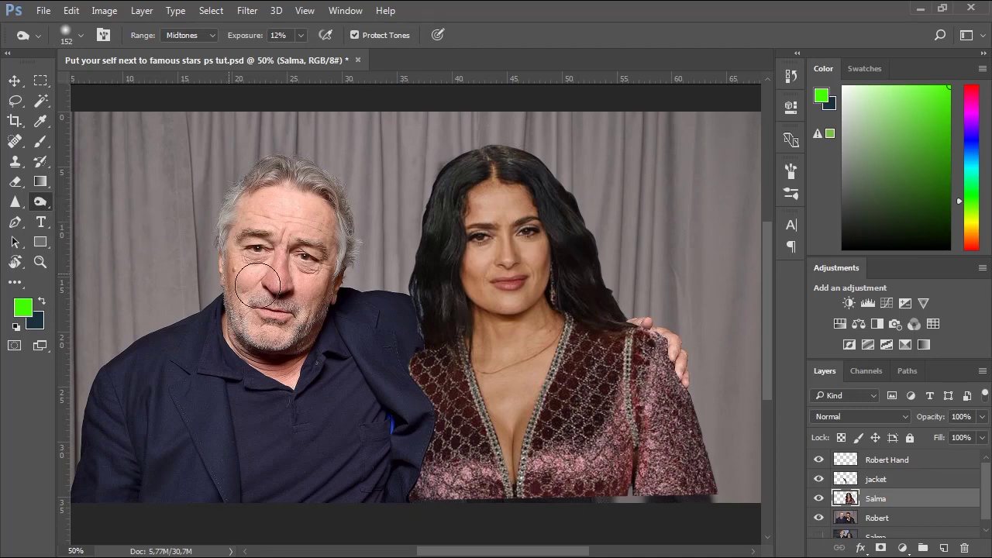
click(81, 37)
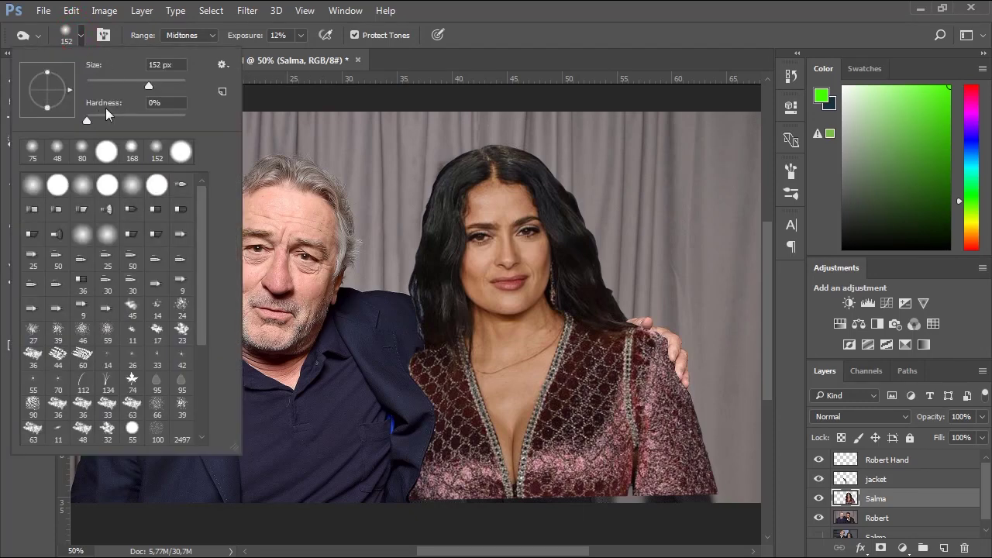
drag(148, 84, 120, 84)
click(301, 36)
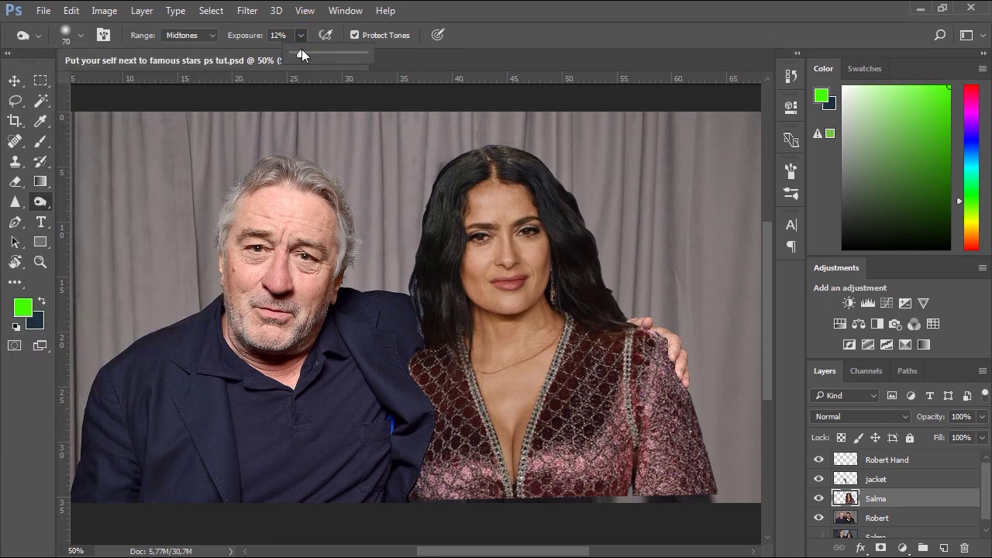
click(456, 40)
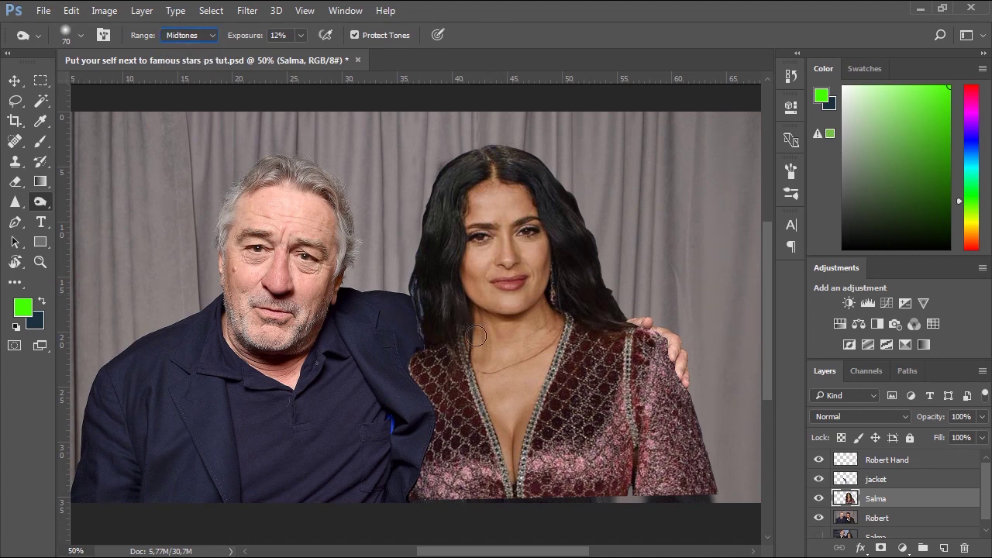
scroll(475, 339, up, 1)
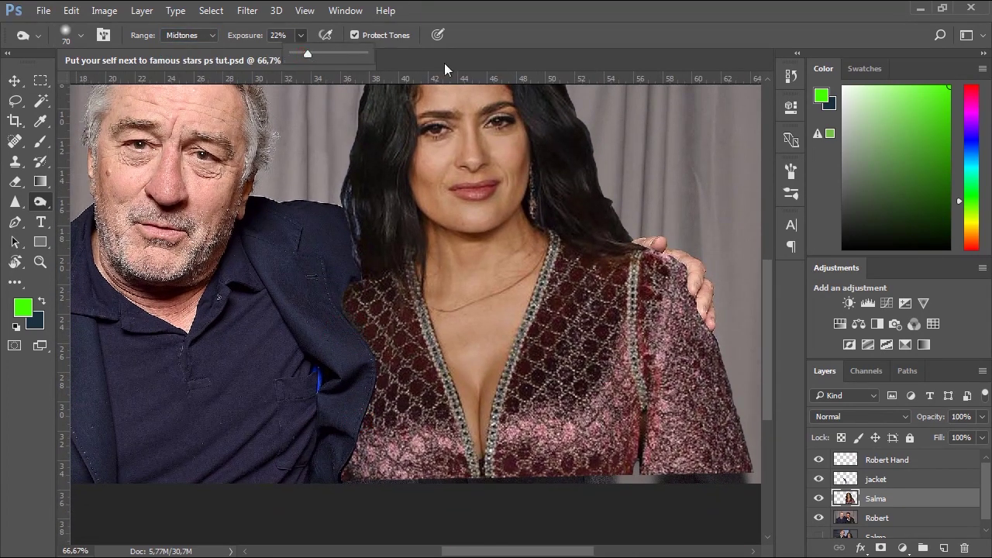
click(443, 67)
drag(361, 366, 356, 412)
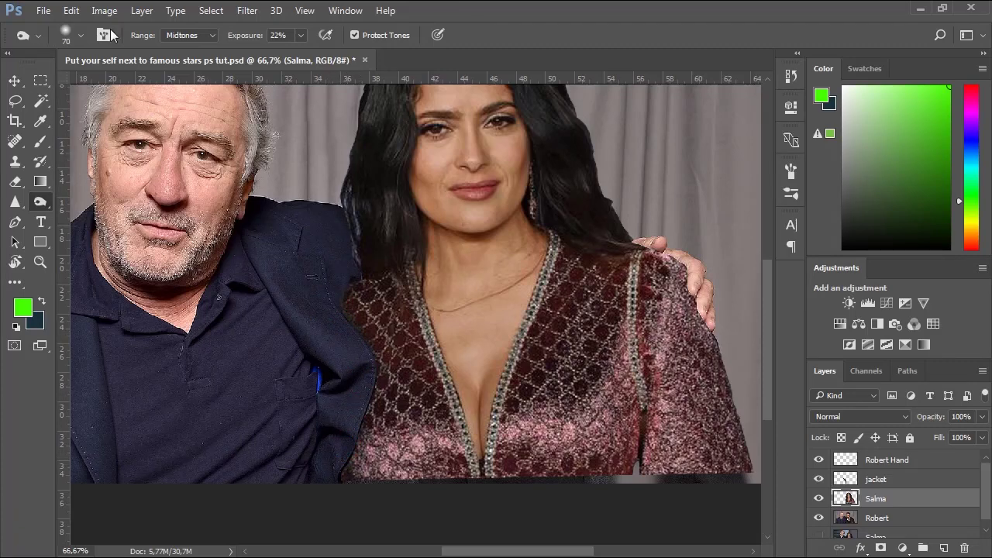
Step: Reduce the Burn tool to 39 px and darken the woman's hair and dress edge beside the man's shoulder
click(81, 35)
drag(122, 86, 113, 88)
click(298, 70)
scroll(299, 94, up, 1)
mouse_move(379, 260)
mouse_down()
mouse_move(369, 262)
mouse_move(390, 380)
mouse_move(354, 365)
mouse_up()
key(space)
mouse_move(434, 254)
mouse_down()
mouse_move(423, 401)
mouse_move(269, 358)
mouse_up()
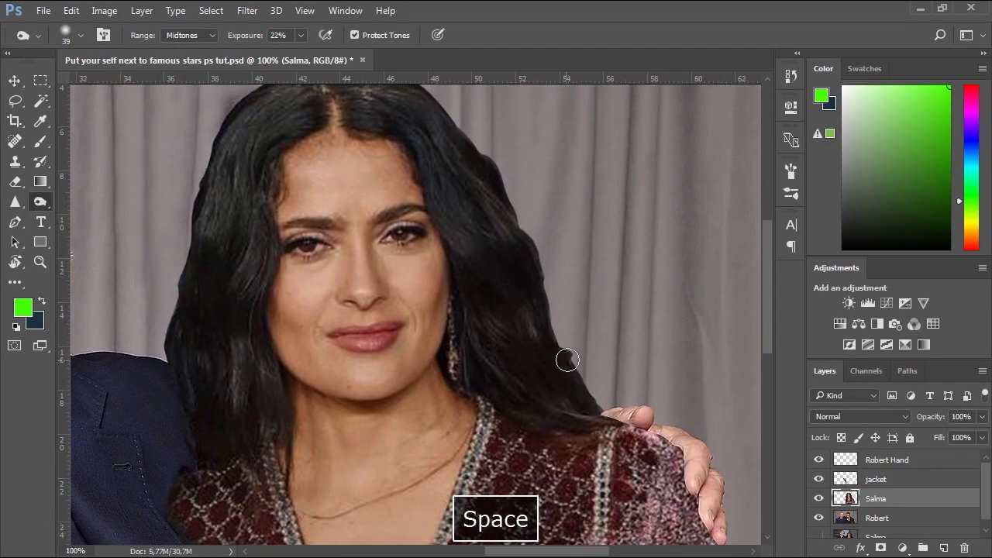
Step: Soften the woman's hair outline on the side facing the man with a 39 px Smudge tool at 41% strength
key(space)
mouse_move(299, 245)
mouse_down()
mouse_move(374, 294)
mouse_move(381, 287)
mouse_up()
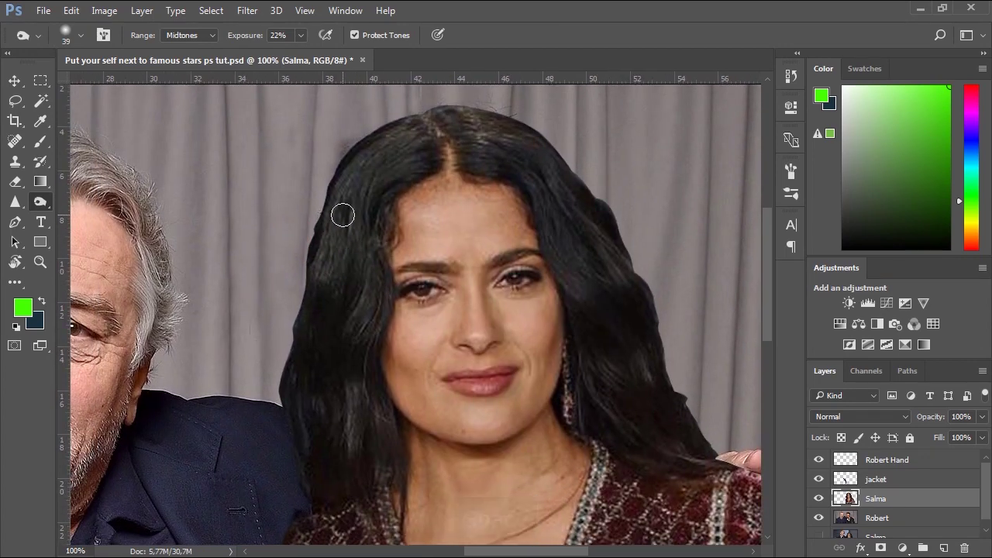
key(space)
mouse_move(365, 199)
mouse_down()
mouse_move(375, 241)
mouse_move(373, 224)
mouse_up()
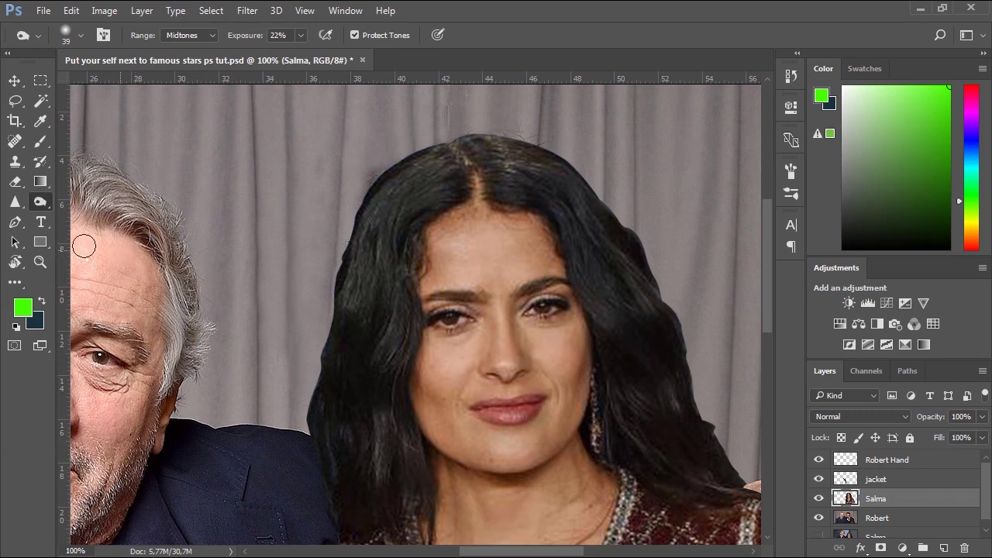
click(16, 207)
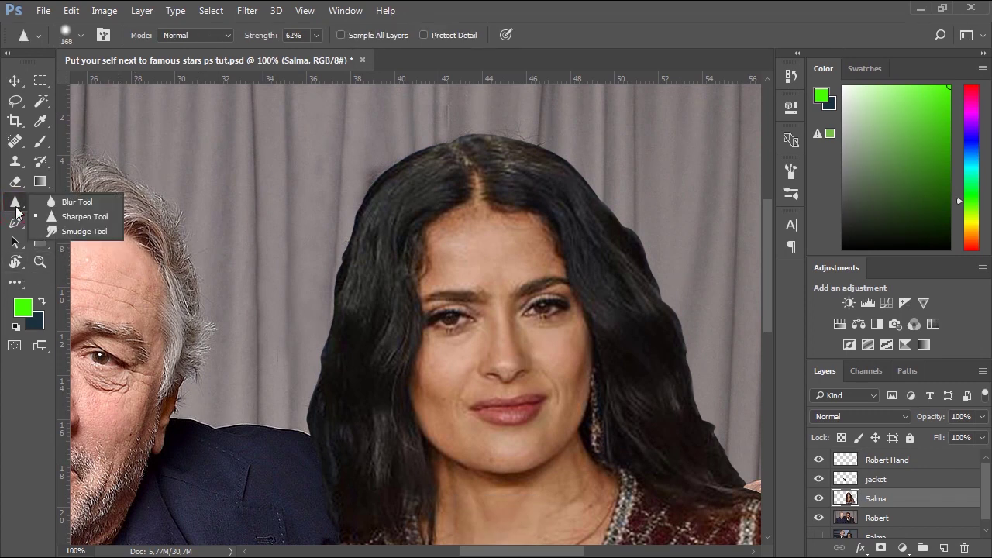
click(77, 232)
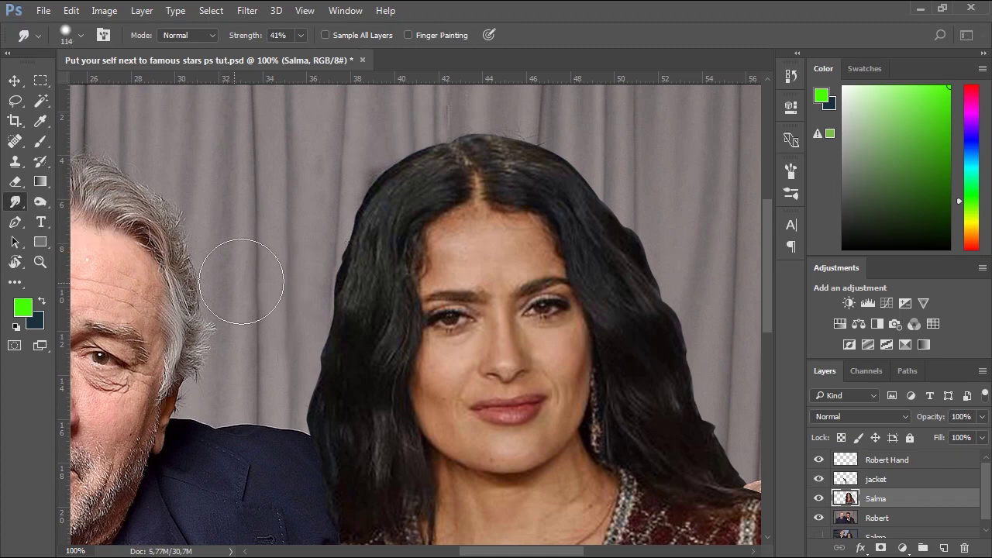
click(82, 36)
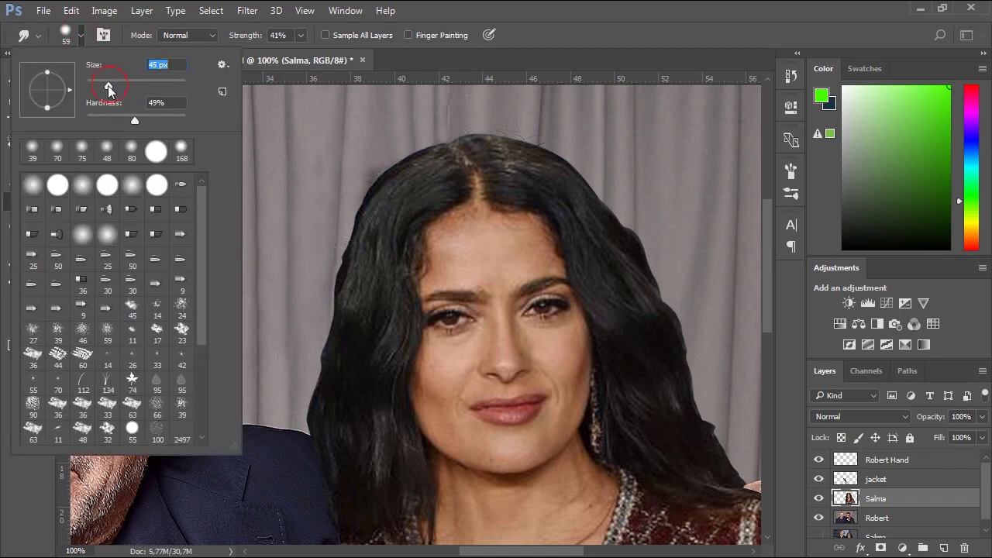
click(571, 18)
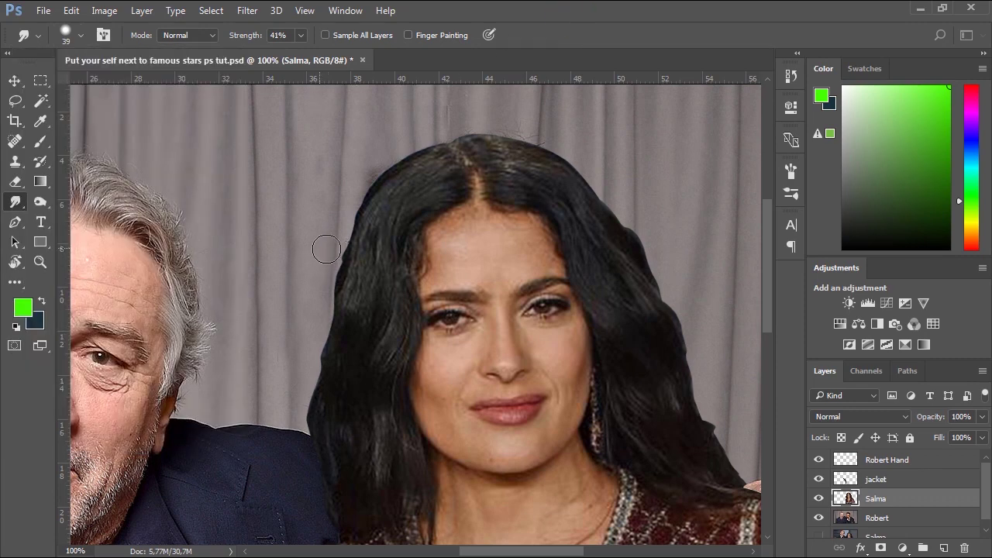
drag(329, 254, 325, 289)
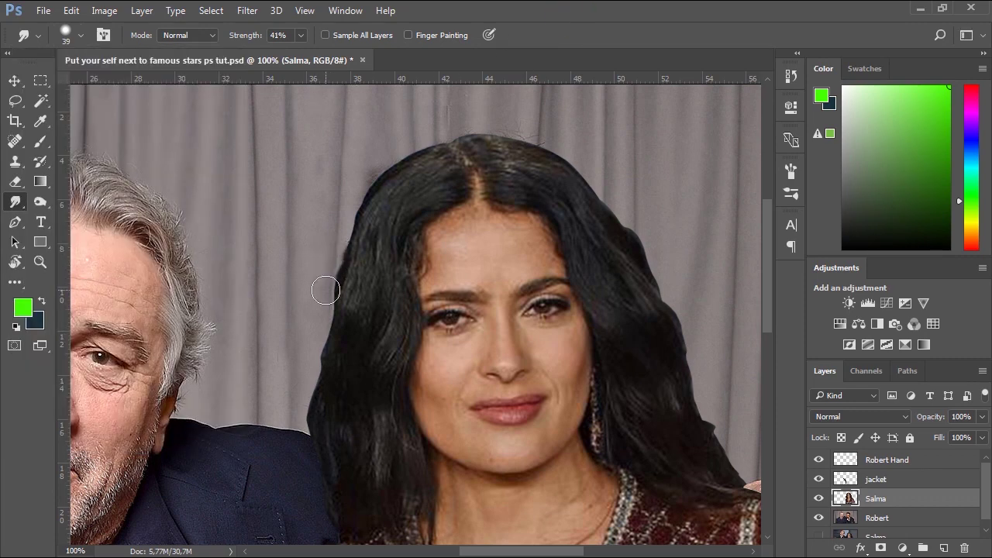
drag(311, 394, 307, 397)
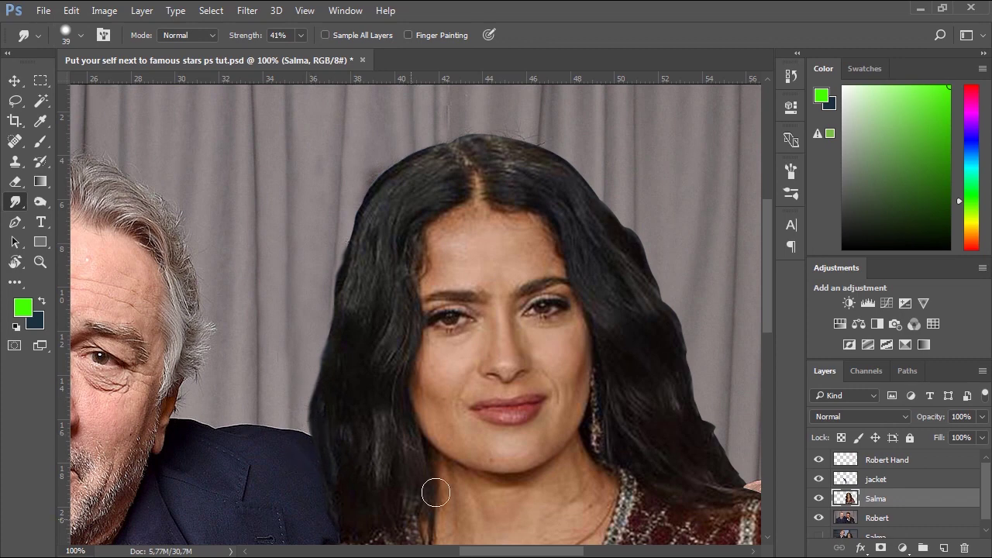
Step: Smudge the hair outline over the crown and down the outer side to the man's hand on her shoulder
drag(335, 233, 266, 215)
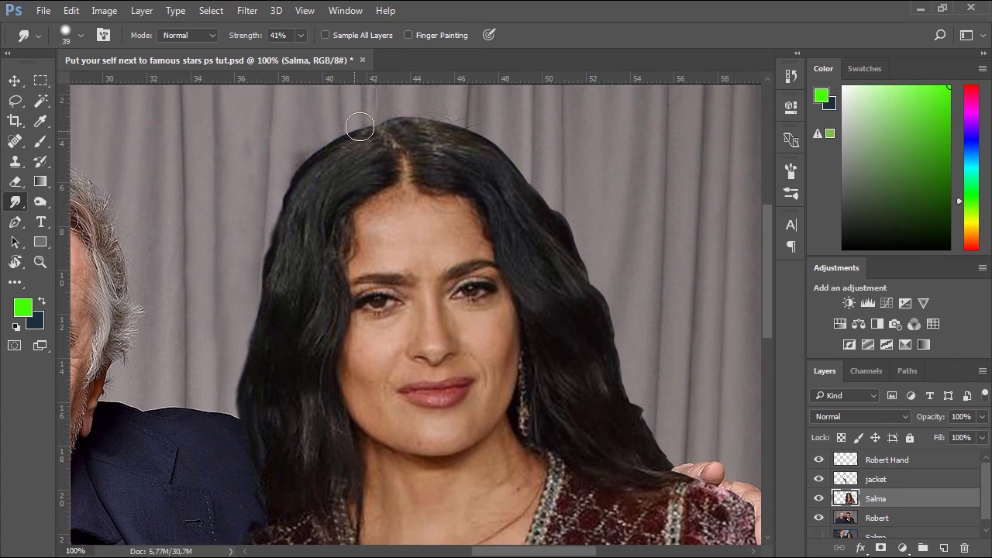
mouse_move(407, 118)
mouse_down()
mouse_move(476, 126)
mouse_move(564, 221)
mouse_move(561, 212)
mouse_move(514, 159)
mouse_move(608, 291)
mouse_move(594, 270)
mouse_move(639, 411)
mouse_up()
drag(682, 457, 626, 391)
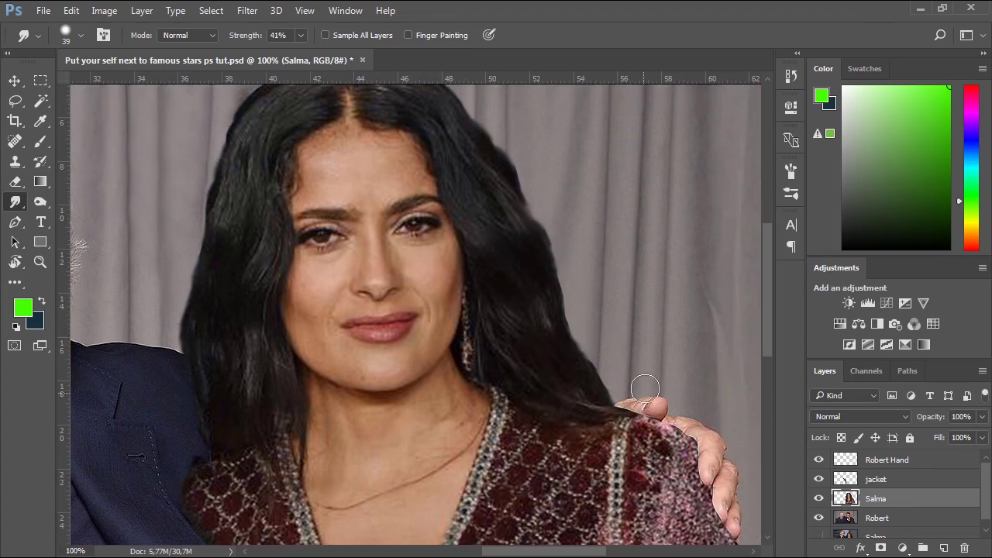
key(space)
drag(393, 184, 457, 264)
drag(536, 159, 531, 167)
key(space)
drag(644, 434, 580, 319)
drag(520, 310, 645, 394)
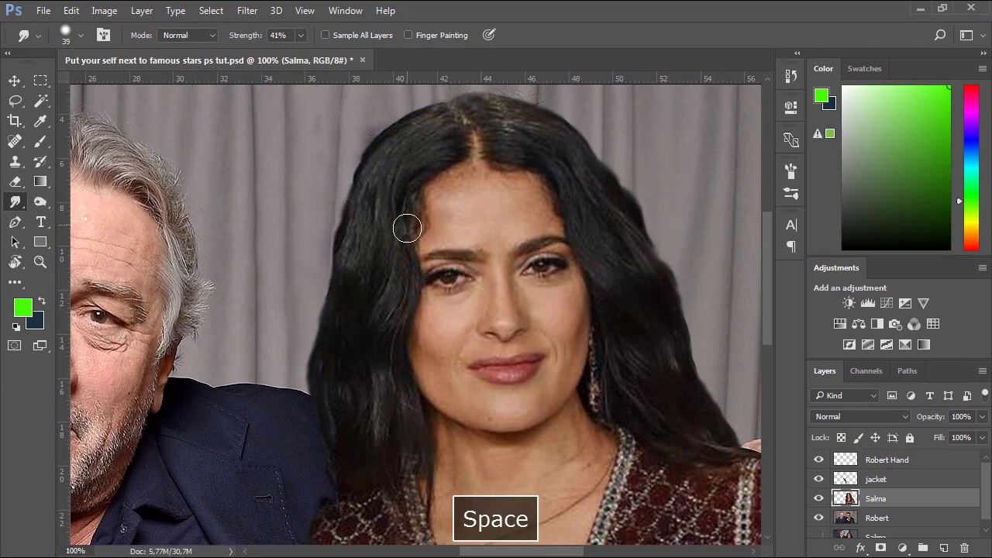
Step: Examine the softened hair edges and how the woman blends with the man and the curtain
scroll(341, 271, down, 1)
key(space)
drag(323, 293, 410, 256)
key(space)
drag(441, 378, 400, 351)
key(ctrl+alt+space)
ctrl+alt+click(389, 343)
ctrl+alt+click(389, 341)
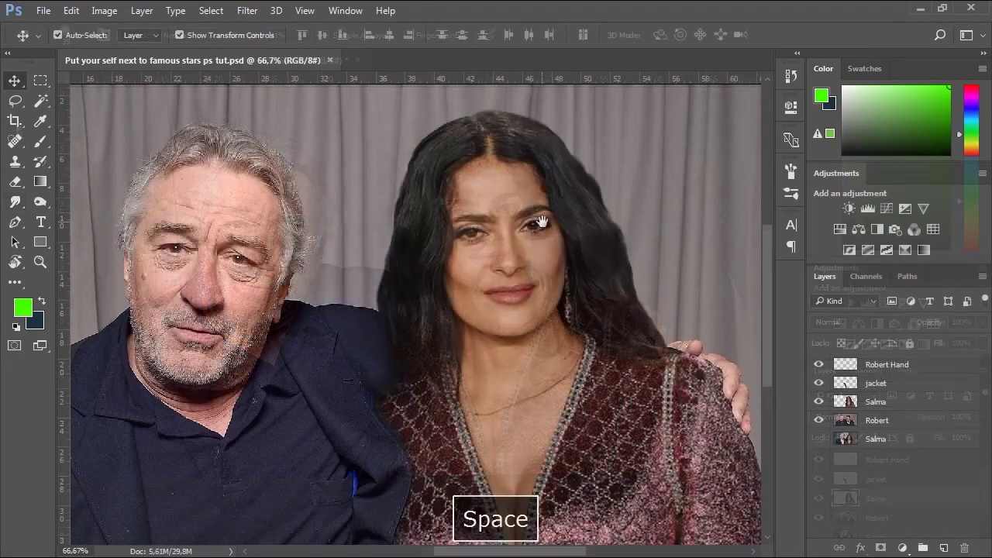
drag(514, 222, 497, 241)
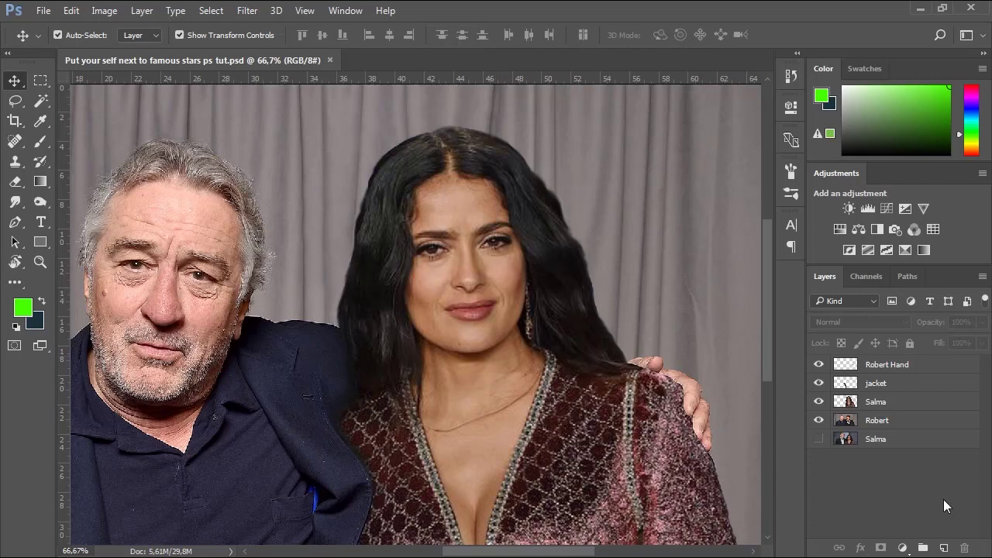
Step: Create a new layer named Hair Filaments and place it directly above the Salma cutout layer
click(943, 549)
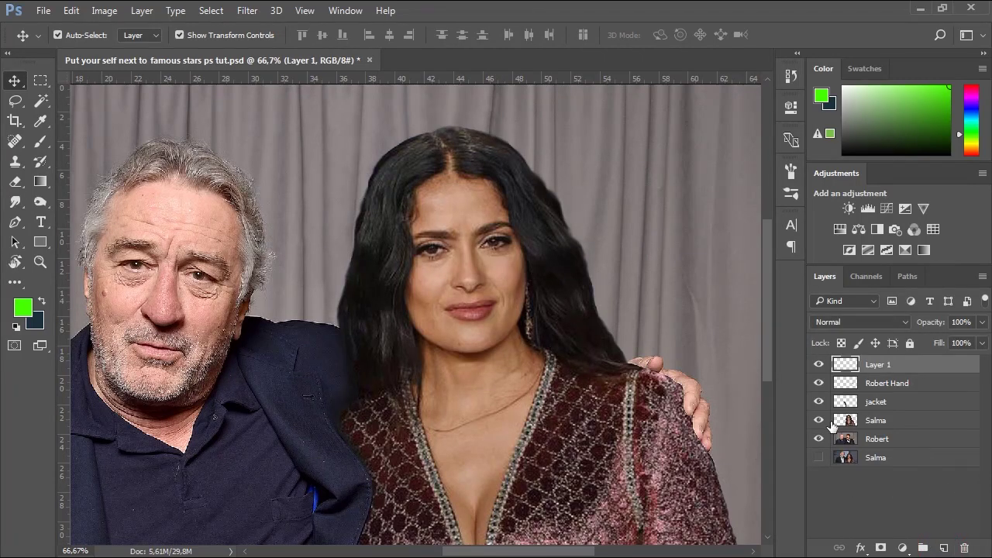
double_click(878, 366)
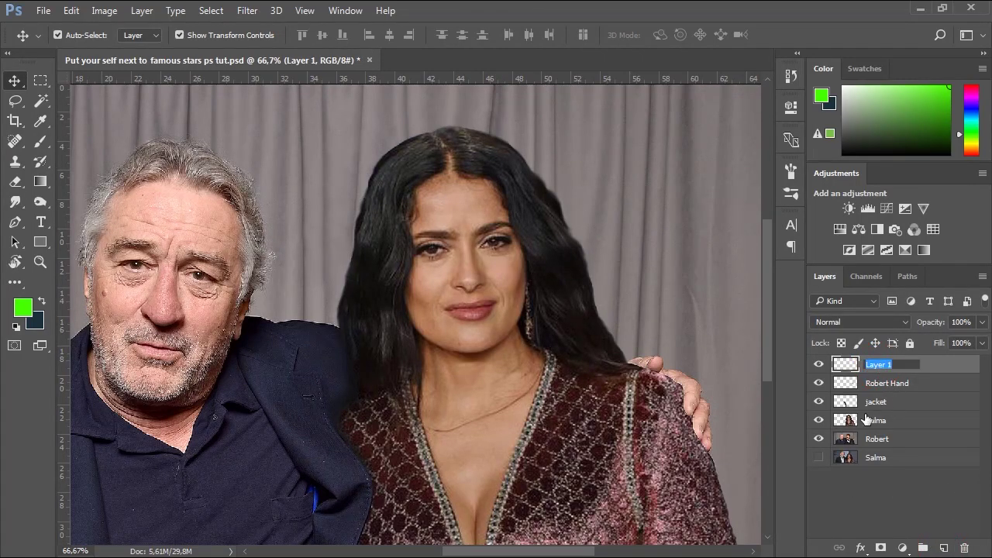
text(H)
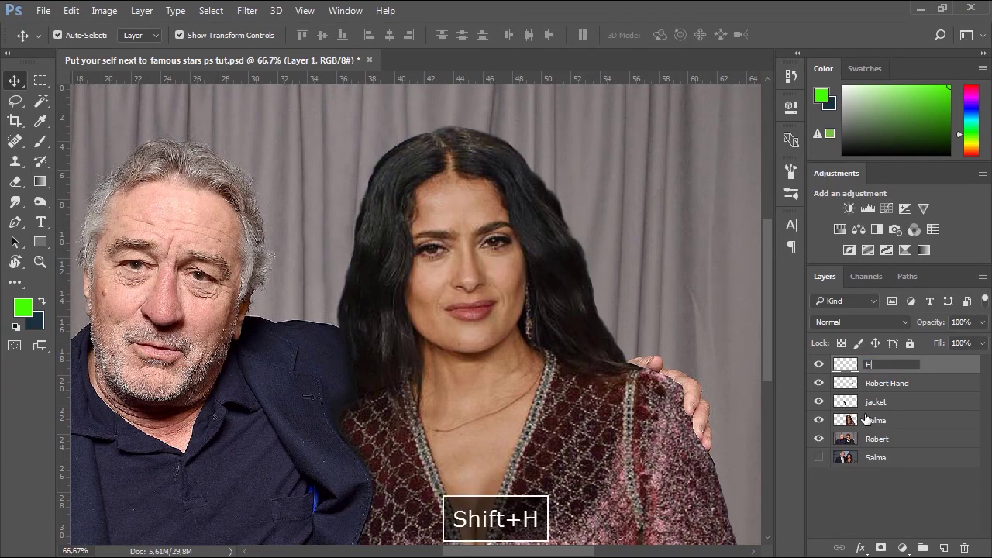
text(air)
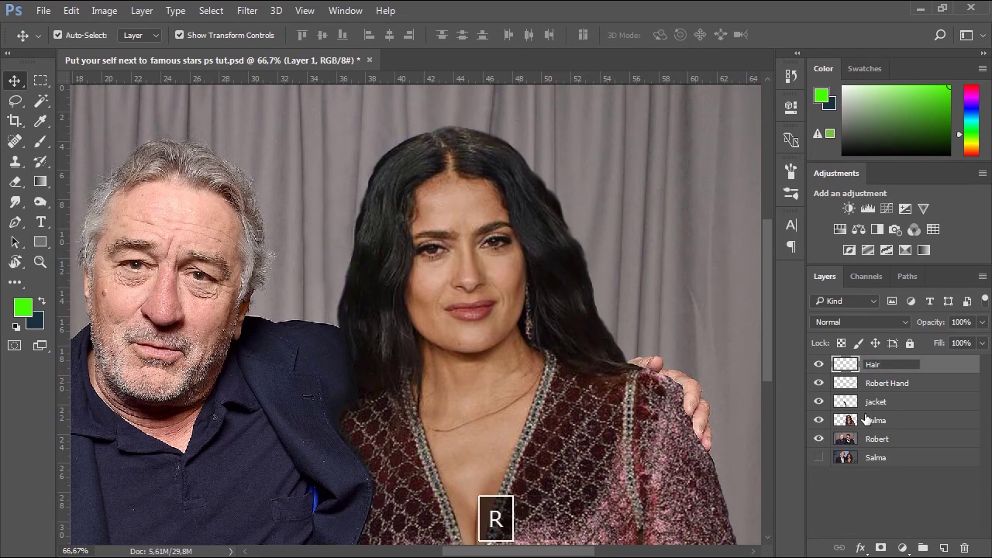
text( Fil)
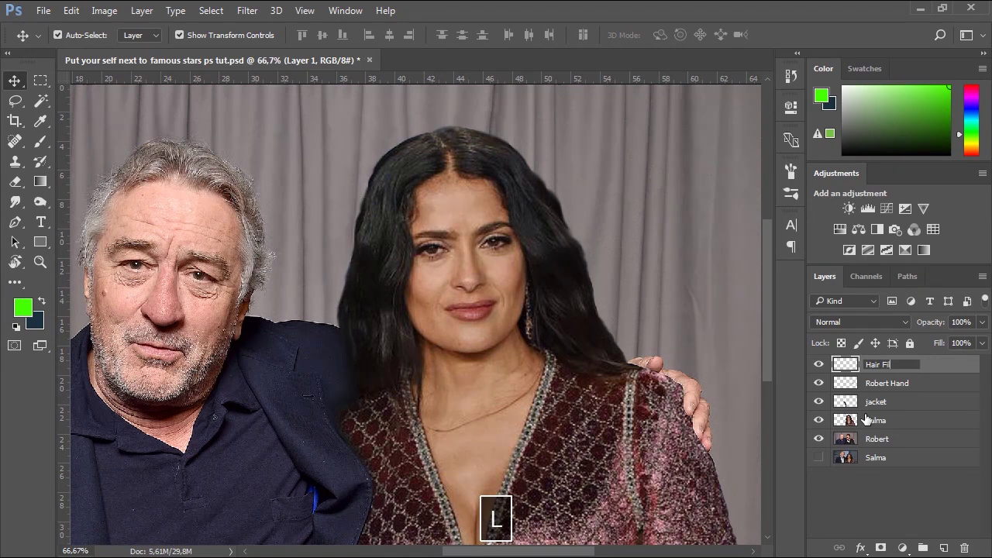
text(aments)
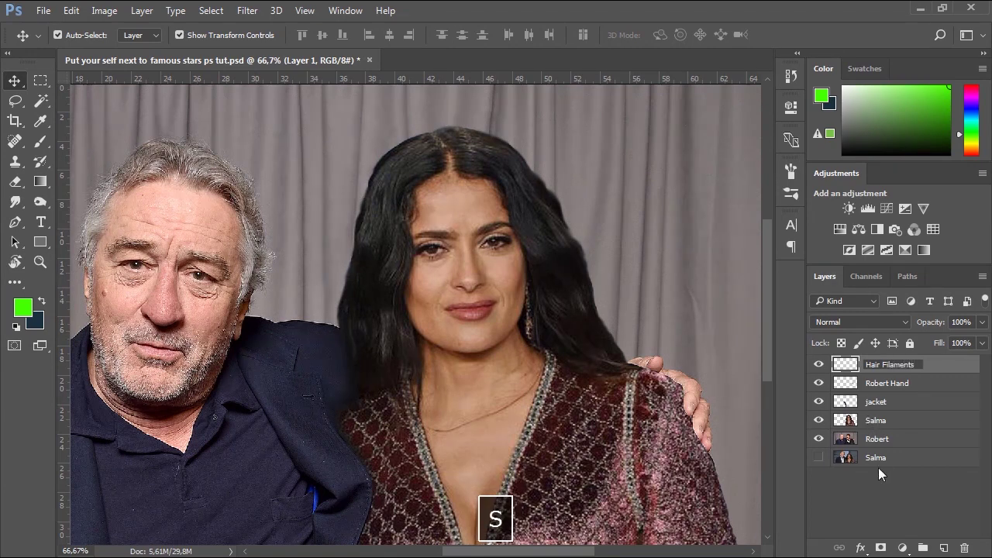
click(869, 483)
drag(891, 367, 897, 406)
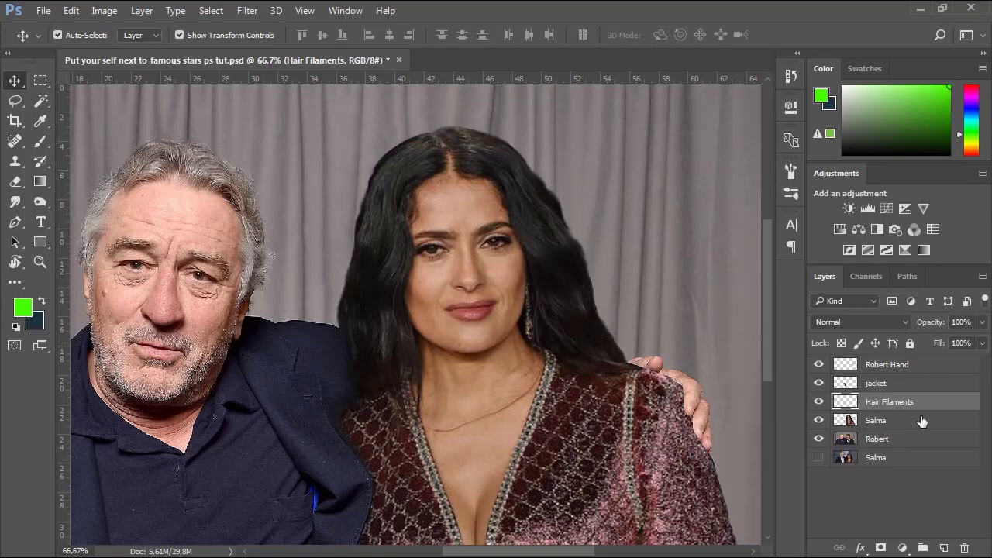
Step: Choose the 613 px hair-strand preset for the Brush tool, stamp it once over the woman as a test, and undo the stamp
click(40, 143)
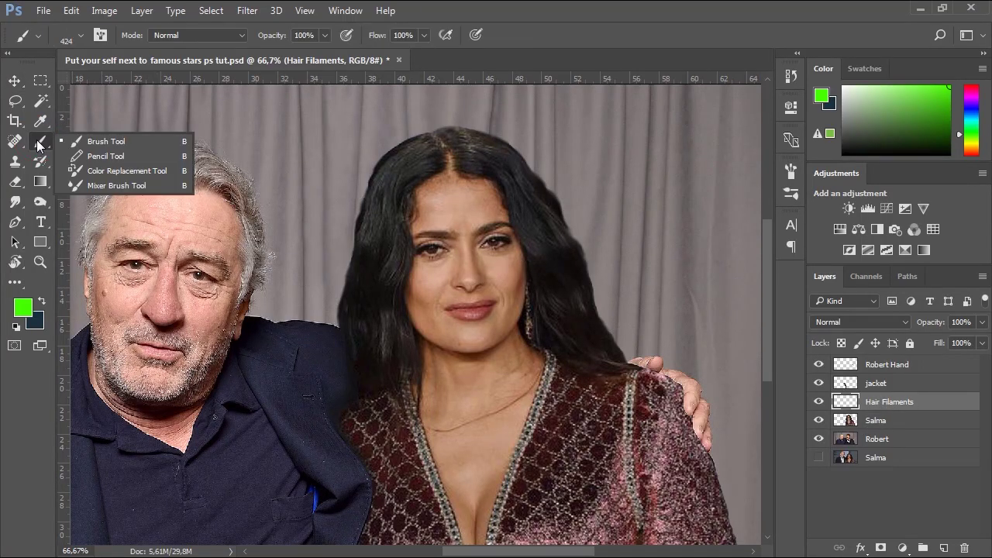
click(108, 143)
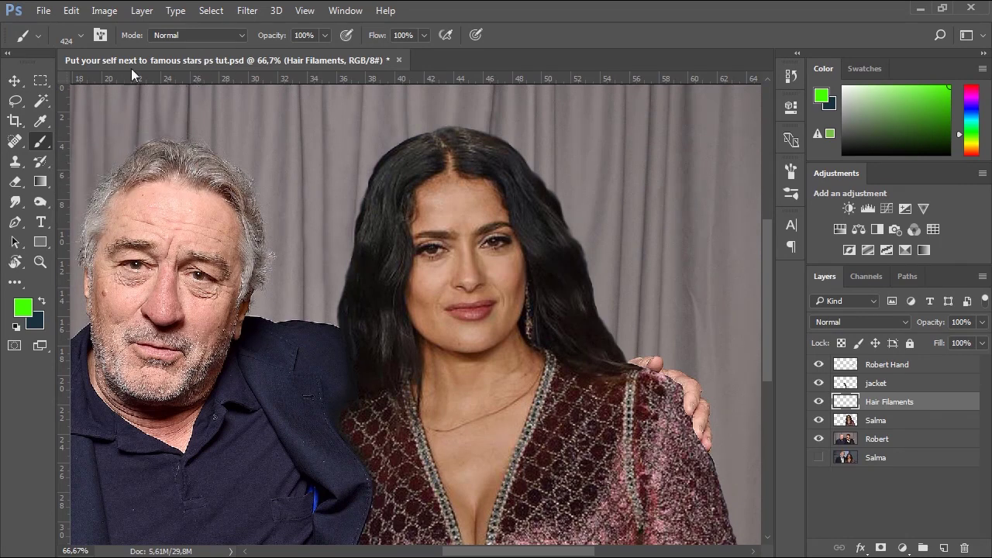
click(83, 37)
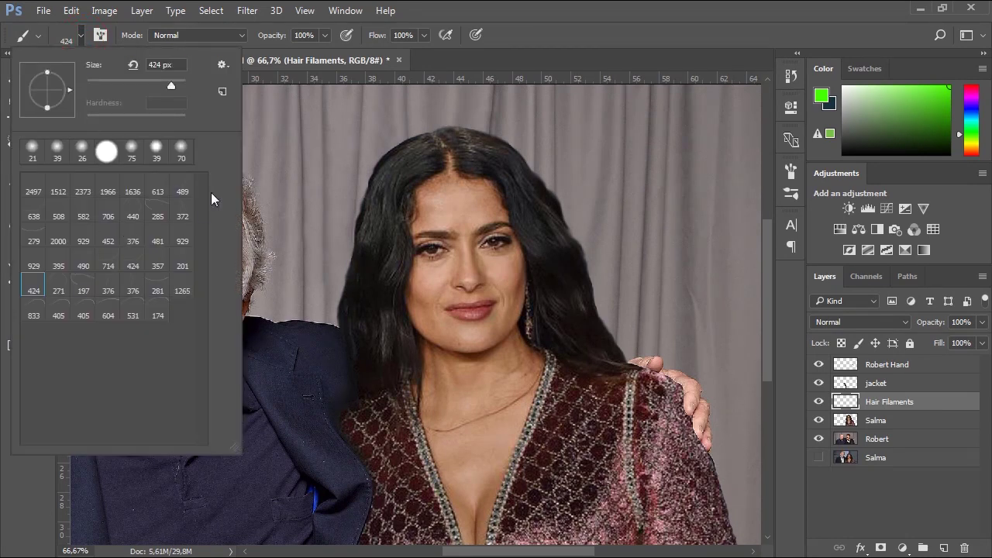
click(33, 192)
click(100, 189)
click(157, 191)
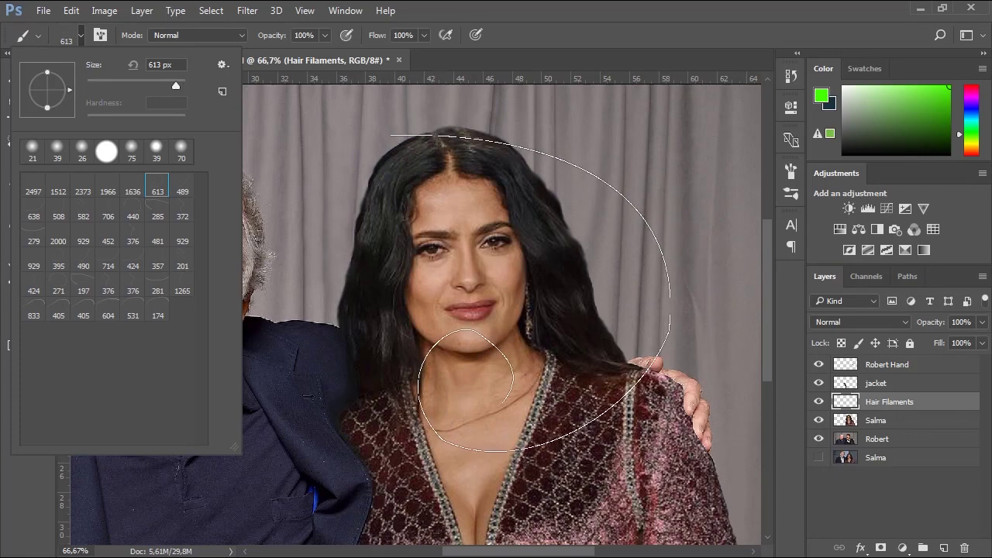
click(566, 314)
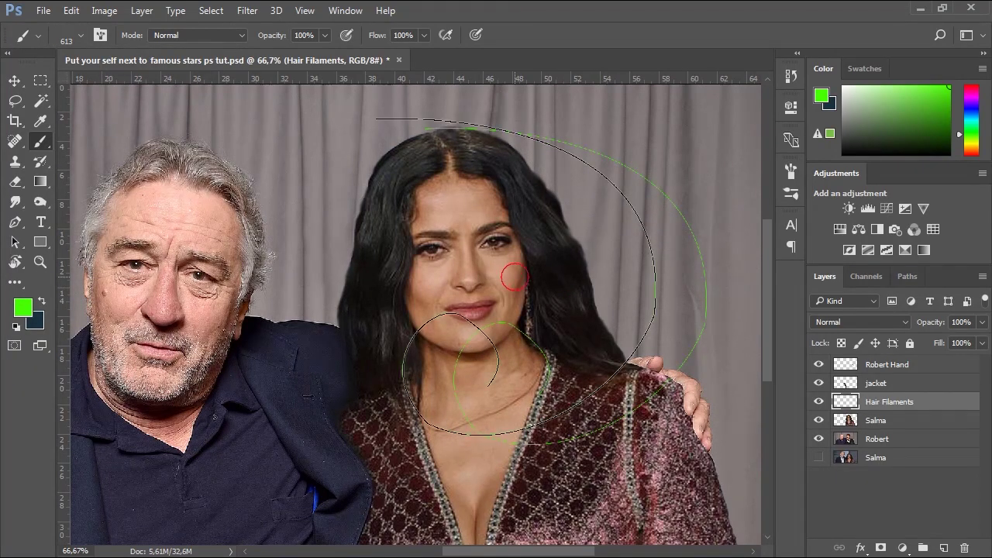
key(ctrl+alt+z)
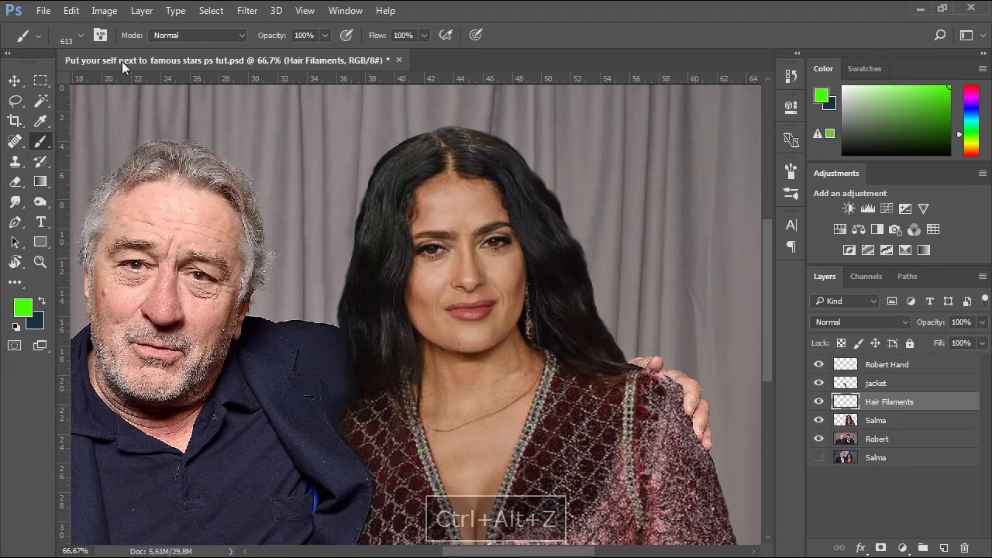
Step: Choose the 489 px hair-strand preset for the Brush tool and reduce its size to 158 px
click(80, 36)
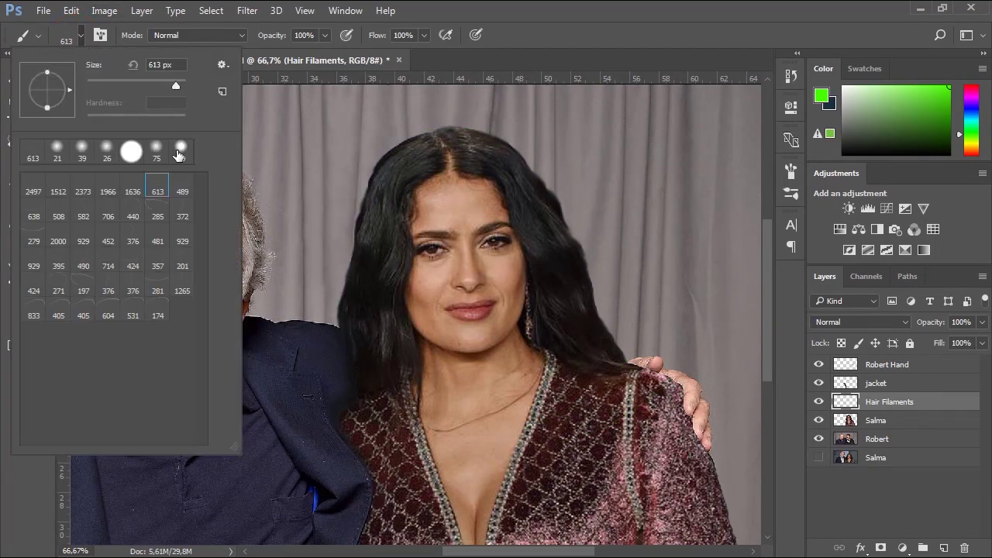
click(133, 213)
click(180, 191)
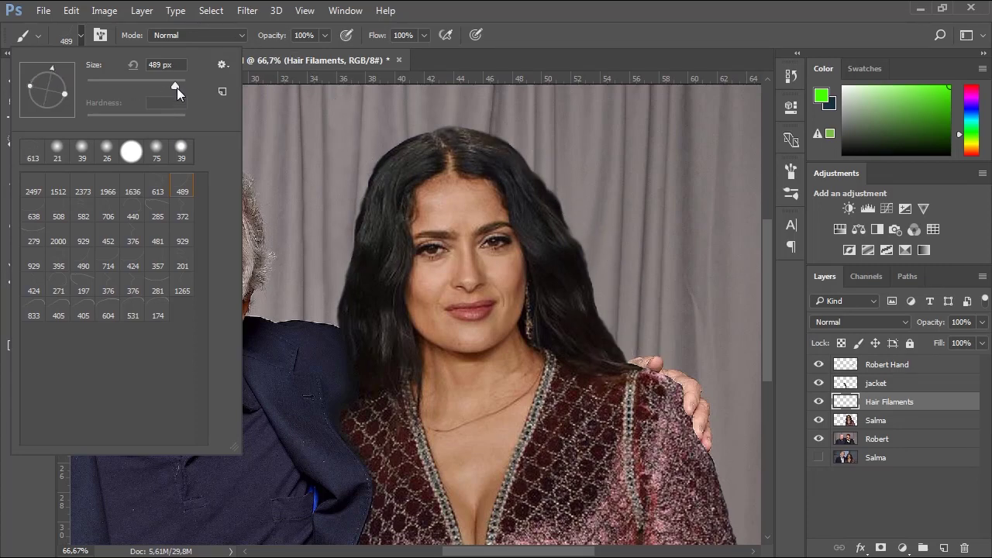
drag(176, 86, 150, 84)
click(537, 33)
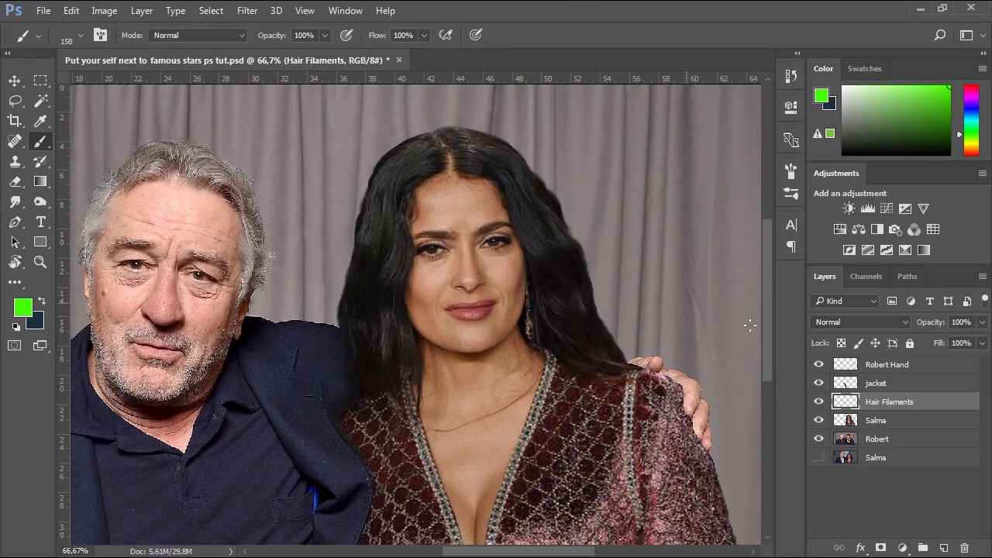
Step: Sample the woman's dark hair as the foreground color and set the background color to near black
click(41, 121)
click(93, 121)
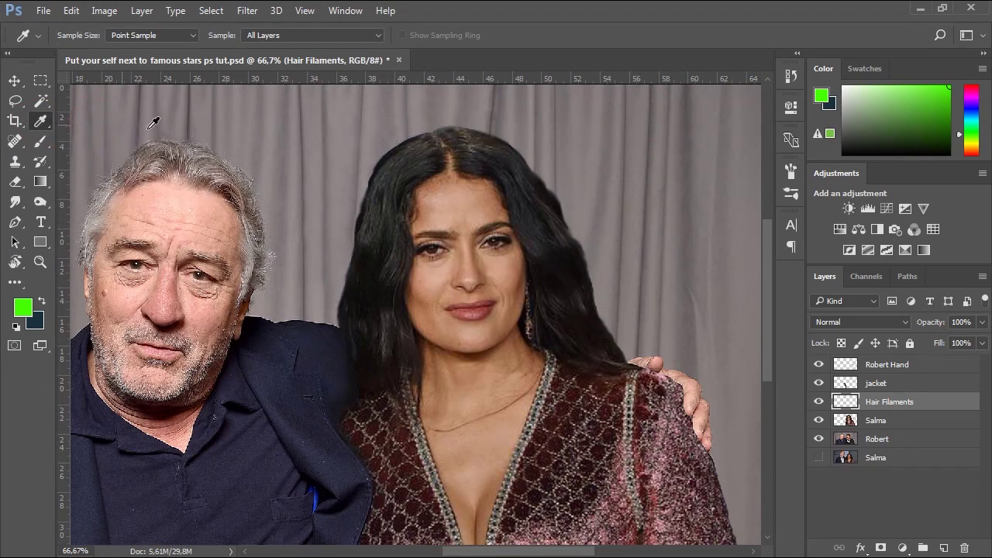
click(605, 324)
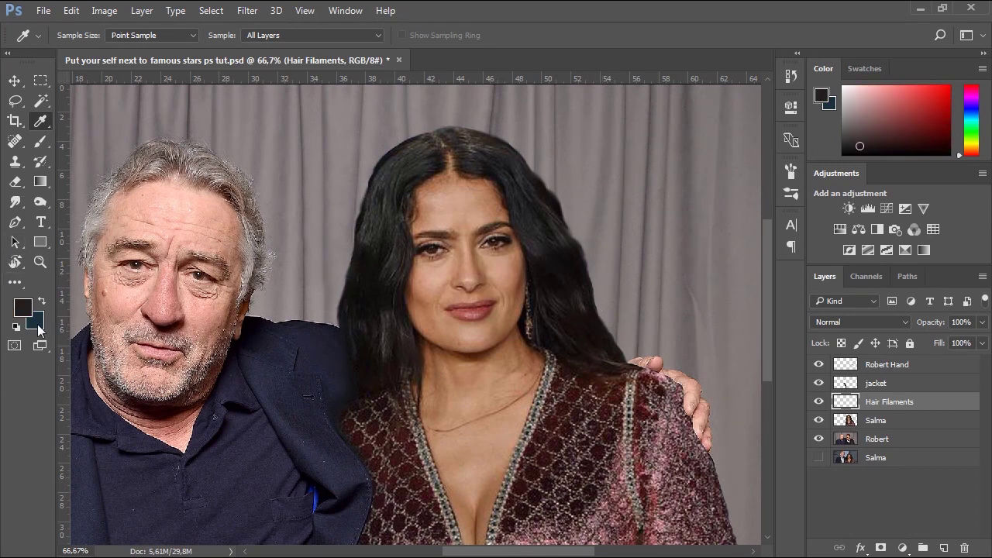
click(37, 324)
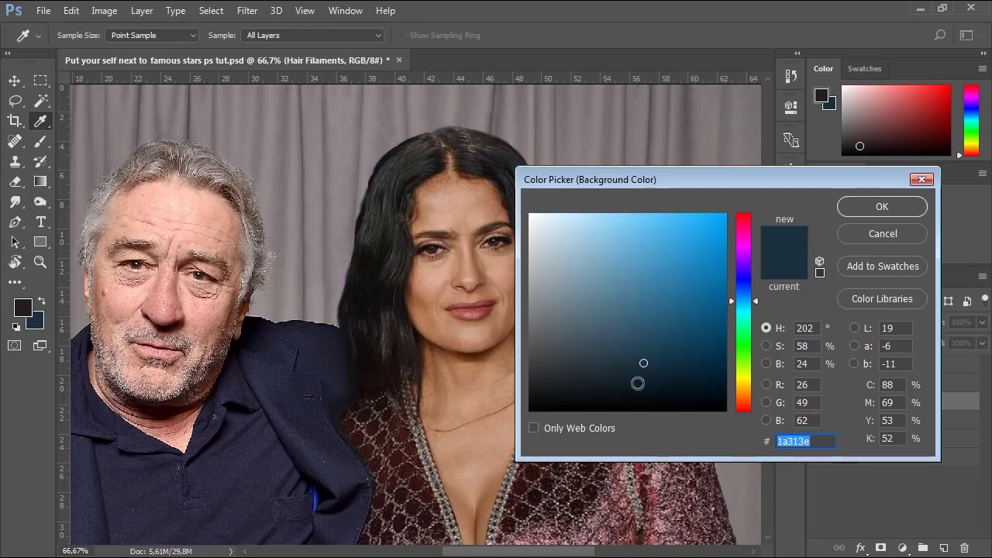
mouse_move(636, 380)
mouse_down()
mouse_move(540, 394)
mouse_move(534, 422)
mouse_up()
click(881, 207)
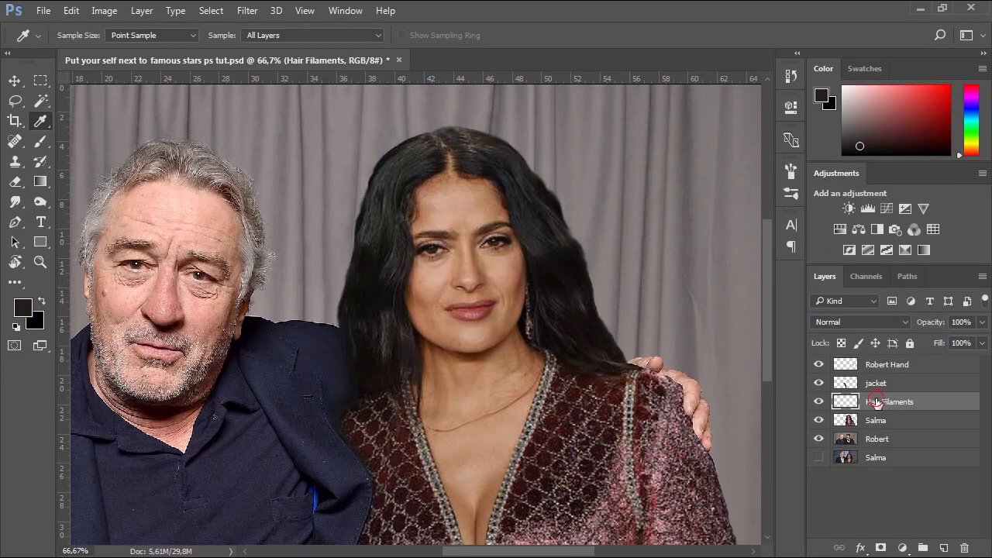
Step: Stamp 158 px hair strands along the outer side of the woman's hair with the Brush, undoing the misplaced ones
click(40, 141)
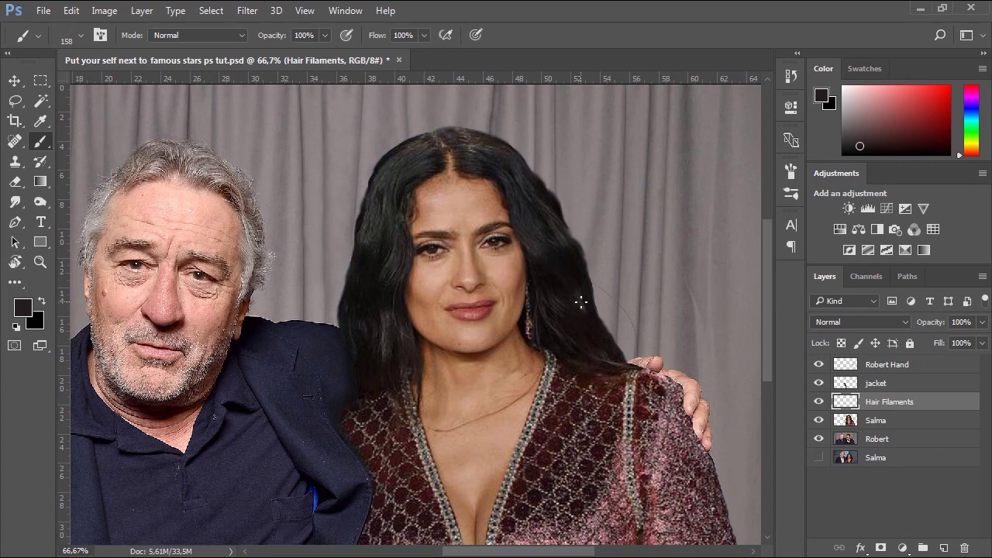
click(584, 320)
click(593, 344)
key(ctrl+alt+z)
key(ctrl+alt+z)
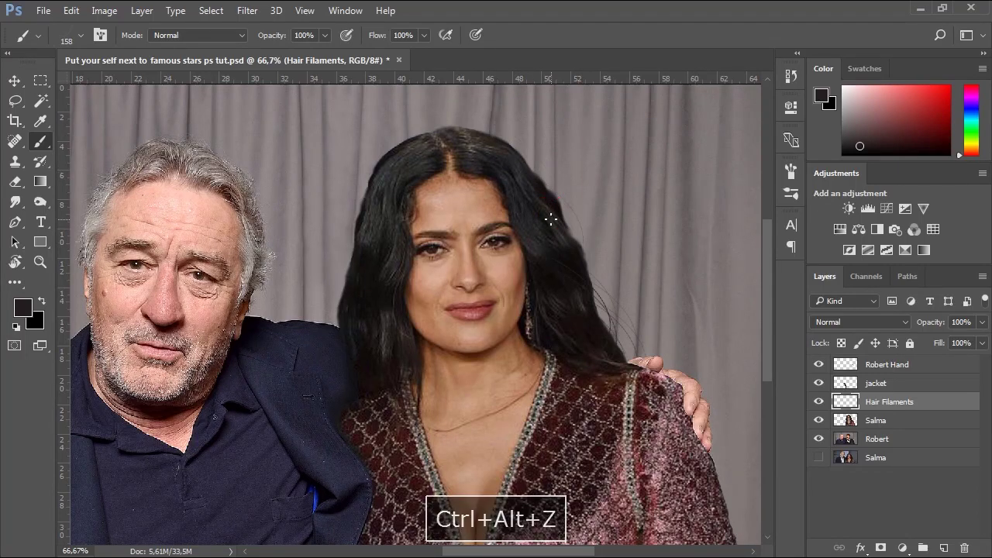
click(587, 322)
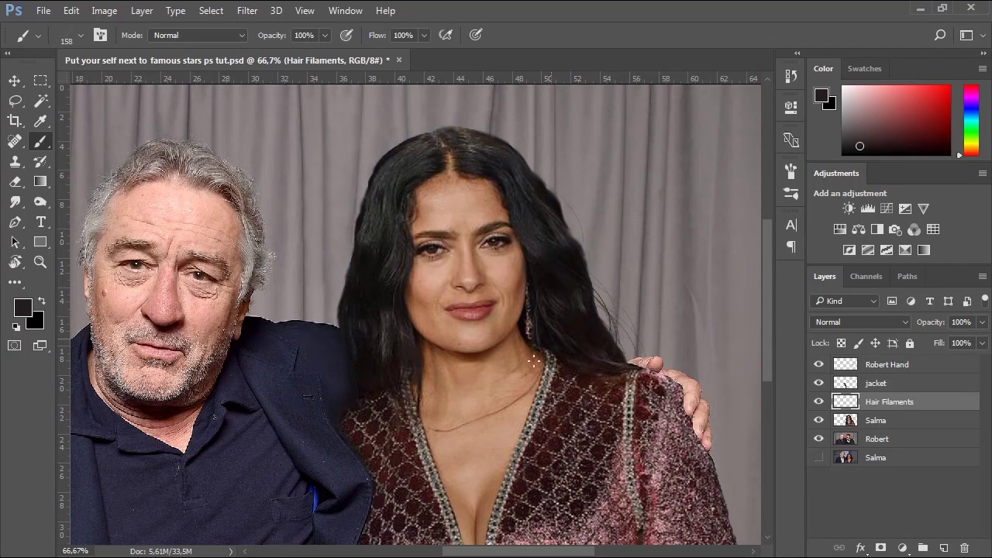
key(ctrl+alt+z)
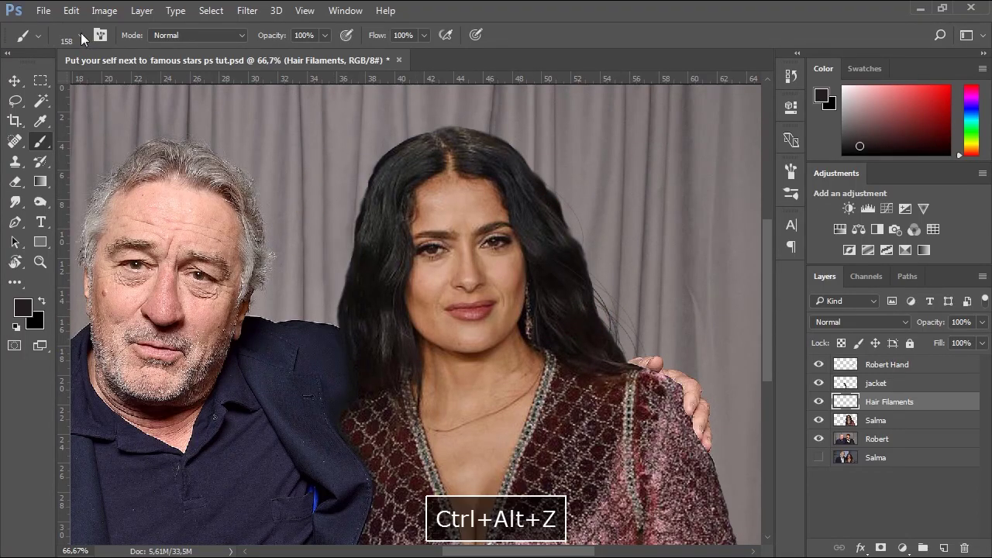
Step: Stamp 158 px strands on the side of her hair facing the man, undoing the misplaced stamp
click(80, 34)
click(331, 192)
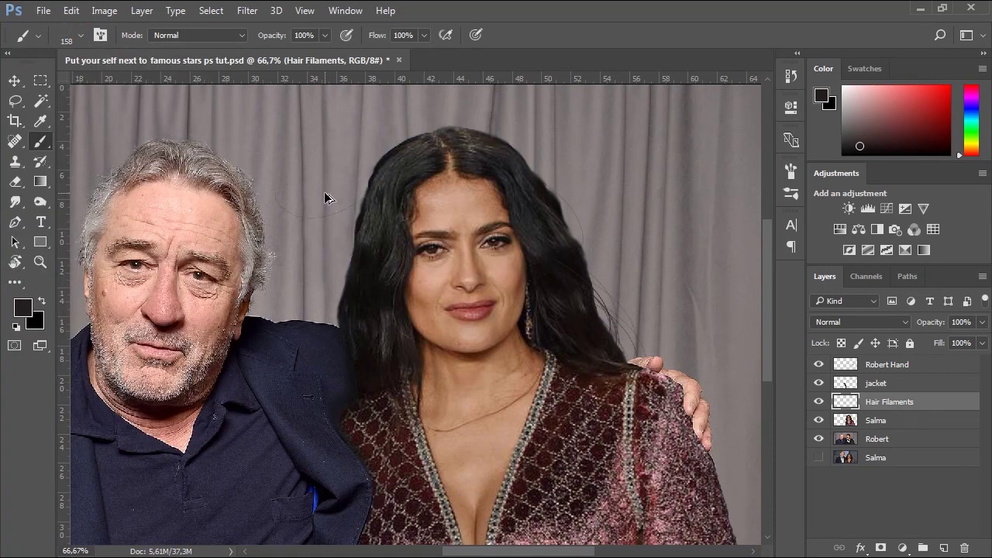
key(ctrl+alt+z)
click(80, 35)
click(347, 282)
Step: Set the 613 px hair-strand preset to 95 px, adjust its tip angle, and undo the last two stamps
click(82, 35)
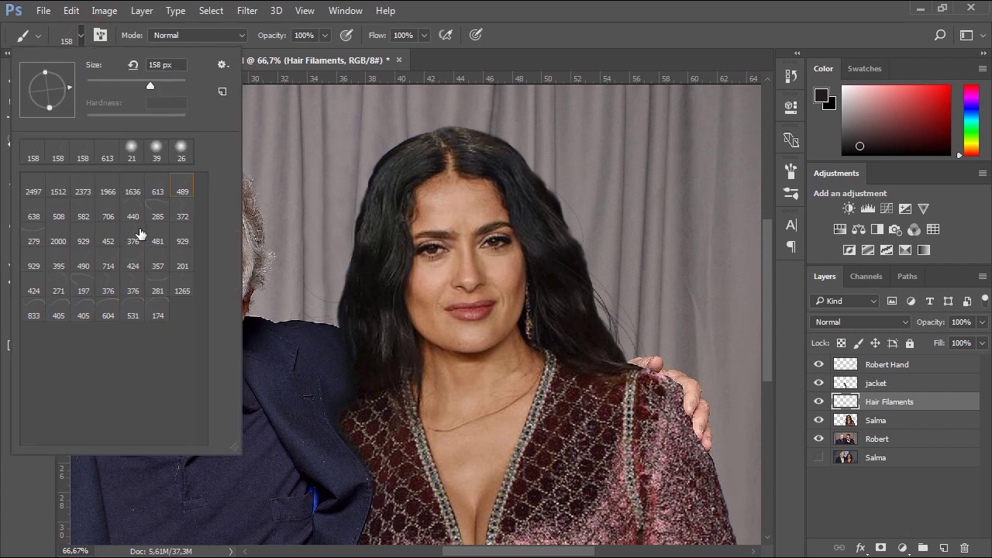
click(158, 195)
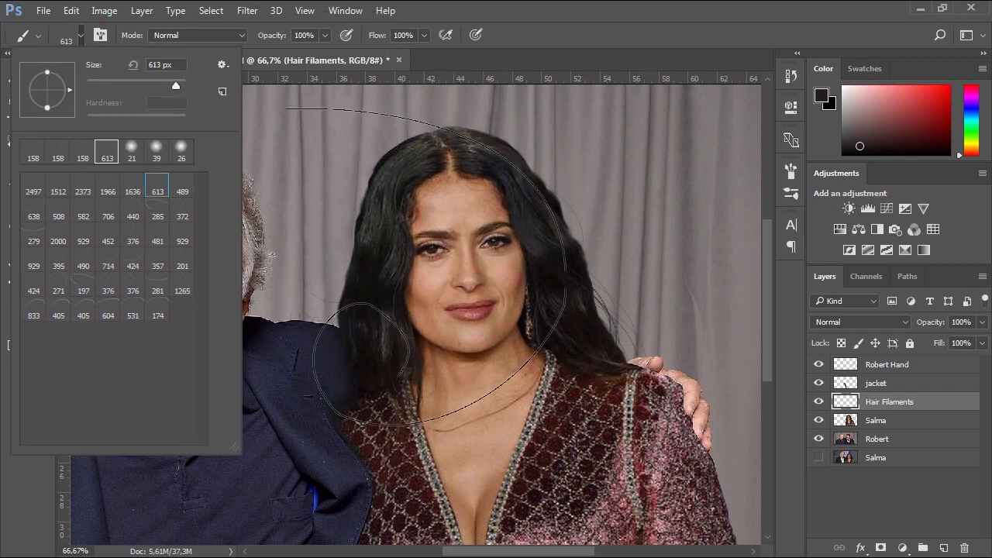
drag(175, 87, 133, 87)
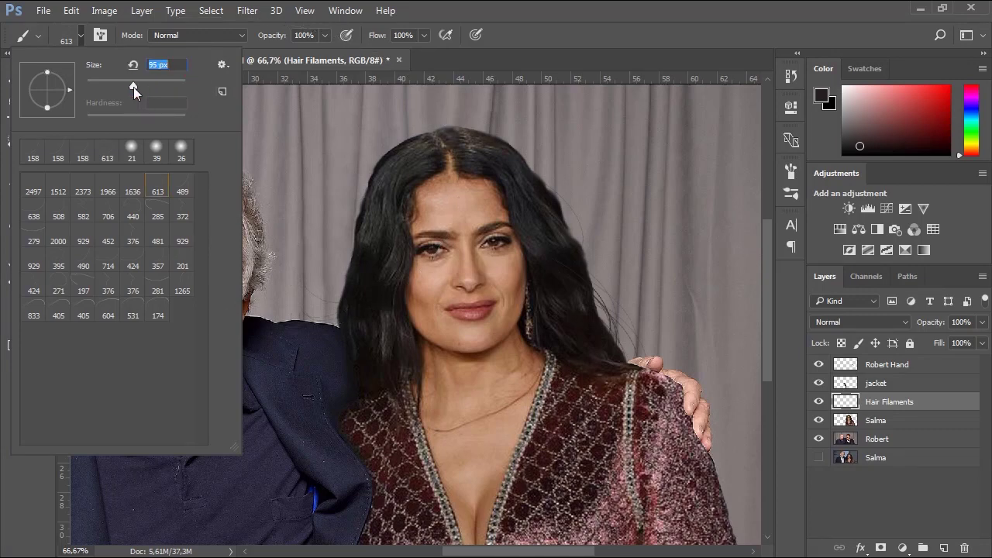
drag(70, 90, 57, 70)
key(Return)
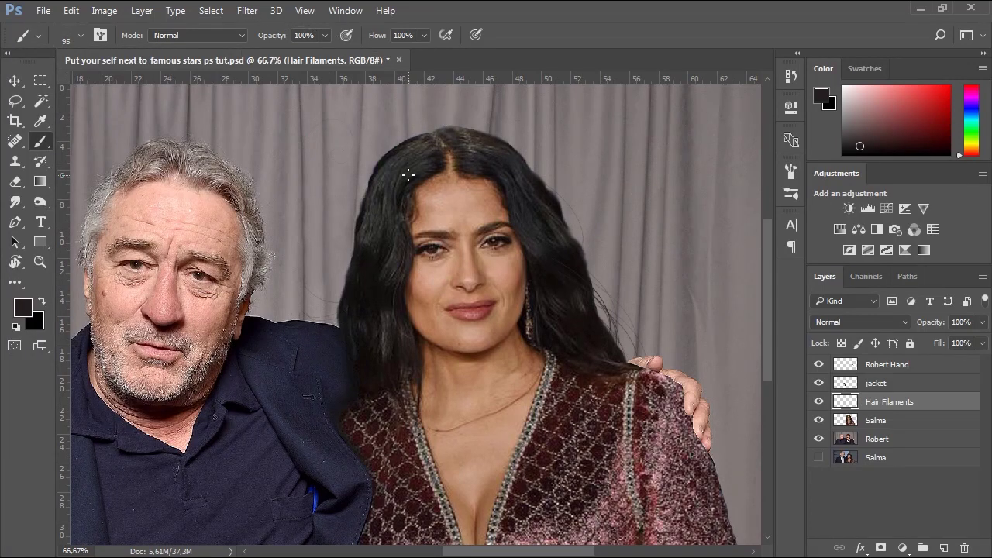
key(ctrl+alt+z)
key(ctrl+alt+z)
Step: Stamp finer strands around the hair and crown with the 376 px preset at 97 px and the 440 px preset at 83 px
click(81, 36)
double_click(129, 287)
click(80, 35)
click(82, 36)
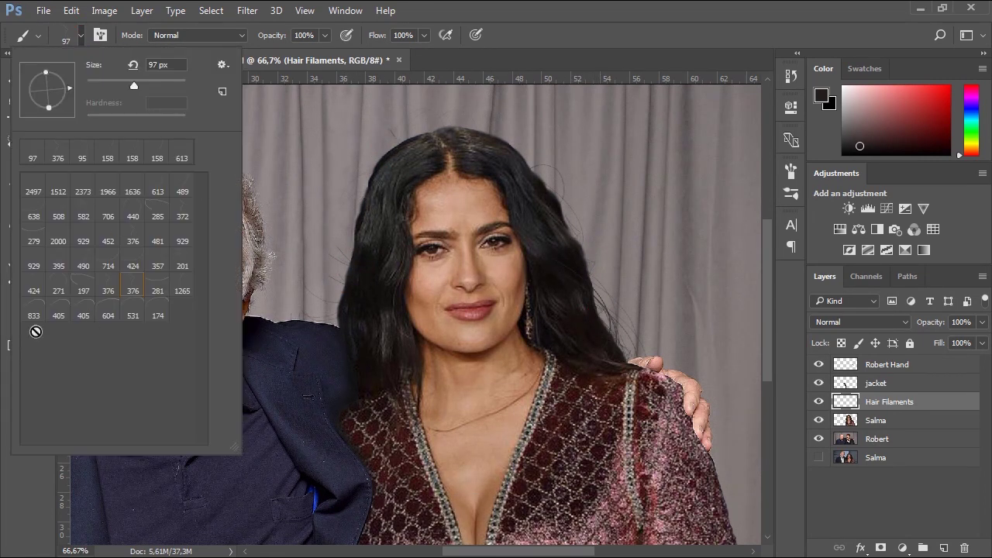
click(133, 216)
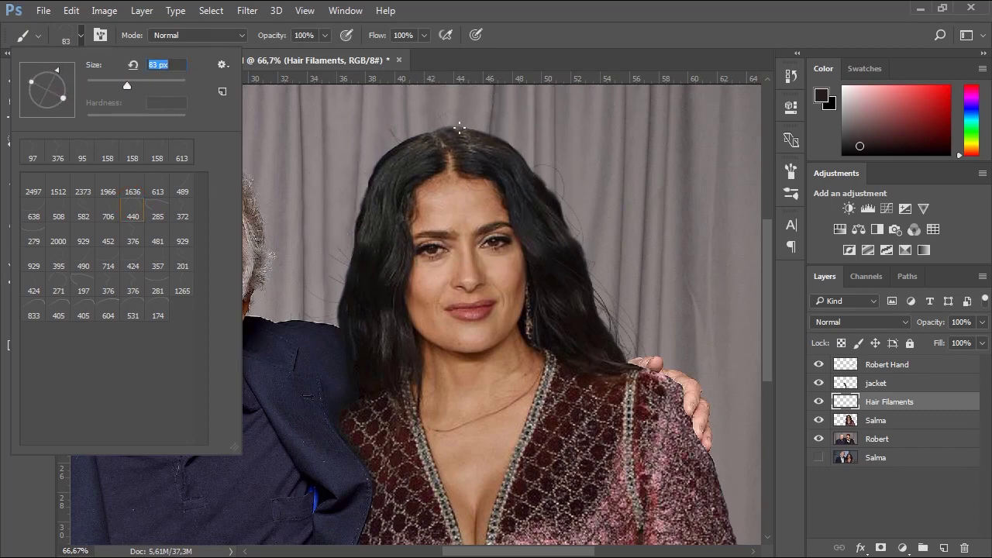
click(496, 139)
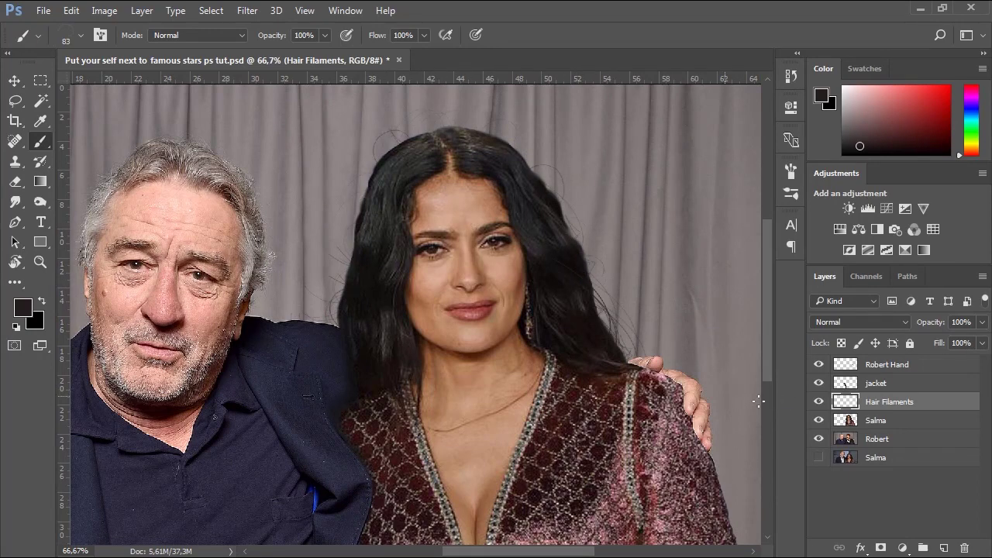
Step: Move the Hair Filaments layer directly below the Salma cutout layer and switch to the Eraser tool
click(911, 403)
drag(900, 404, 917, 434)
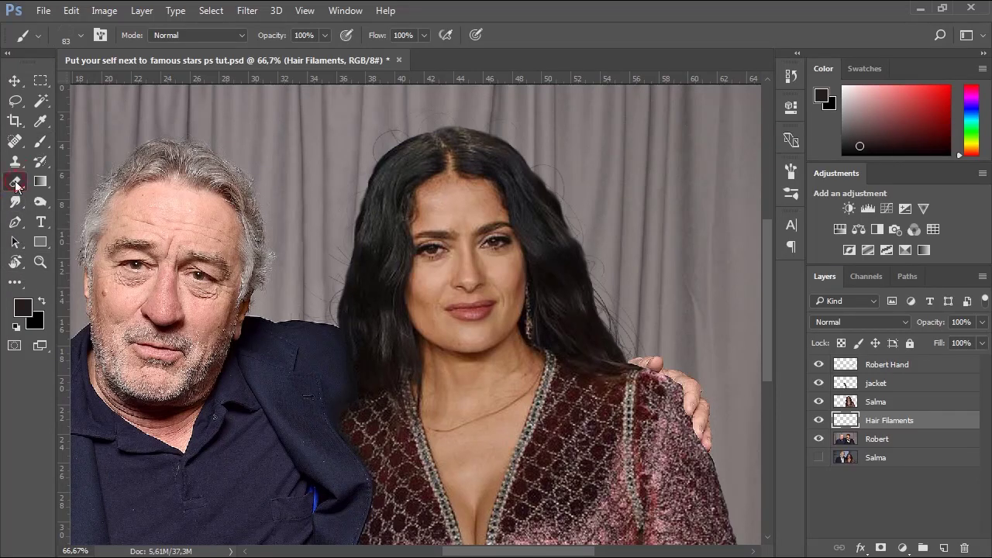
drag(14, 182, 70, 187)
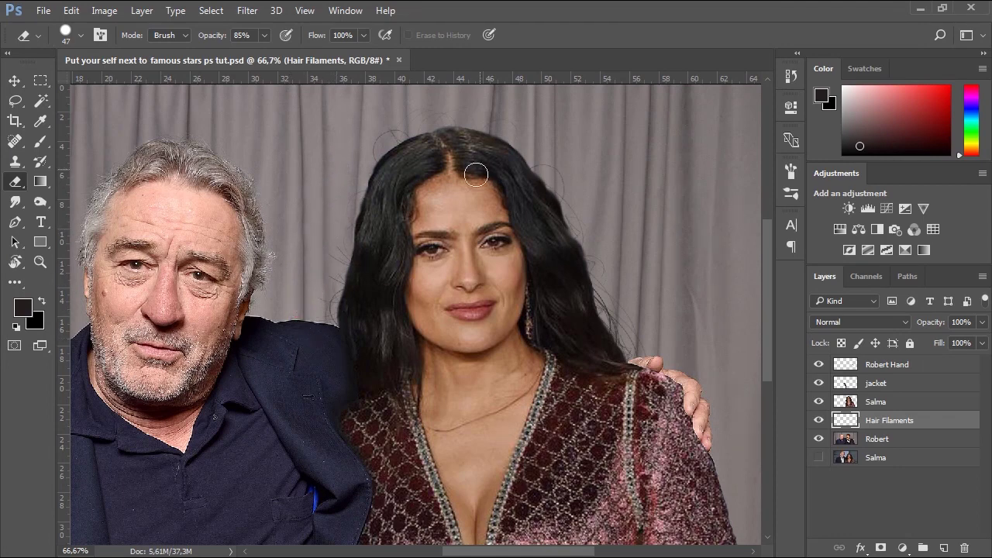
Step: Examine the added strands along both sides of the woman's hair and how the whole composite looks
ctrl+click(489, 222)
drag(488, 223, 474, 279)
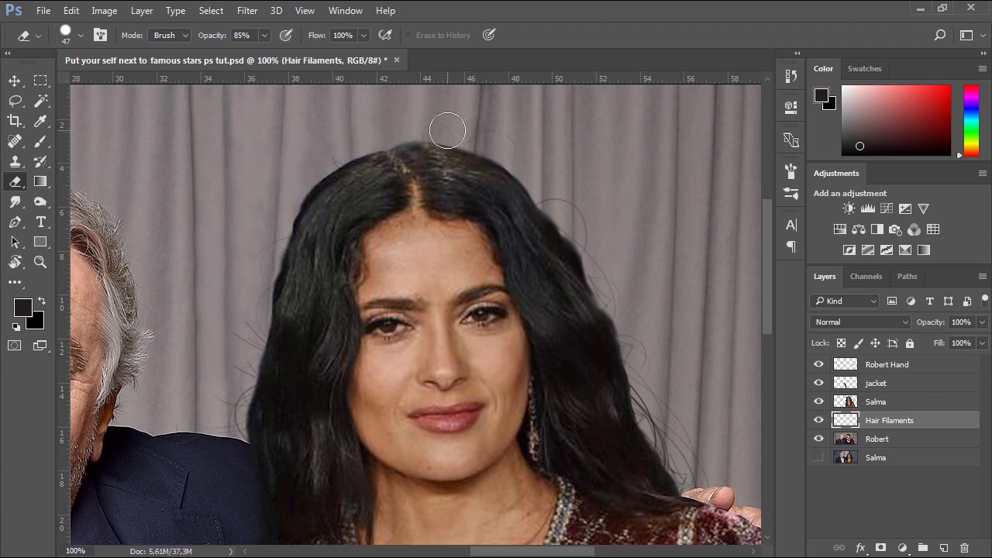
ctrl+alt+click(492, 274)
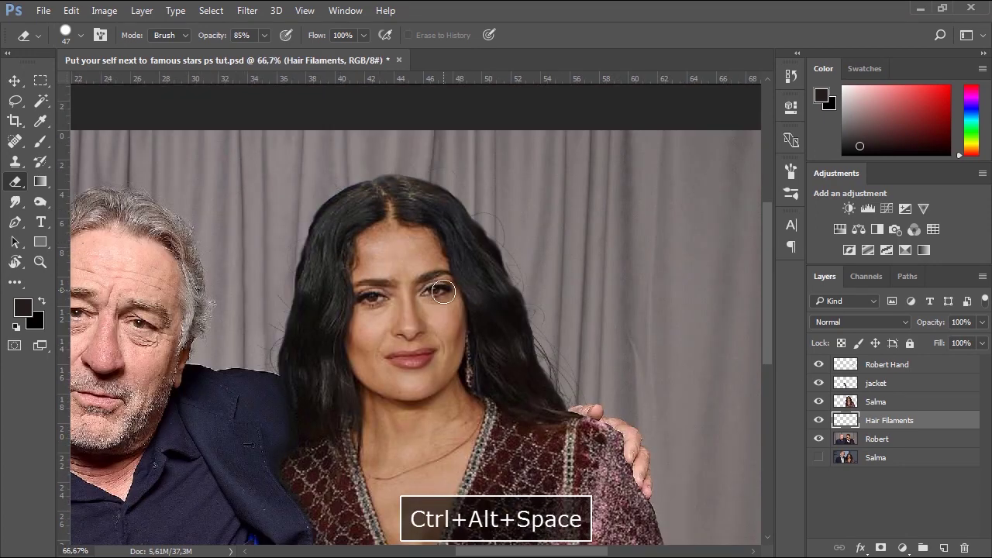
drag(499, 214, 523, 215)
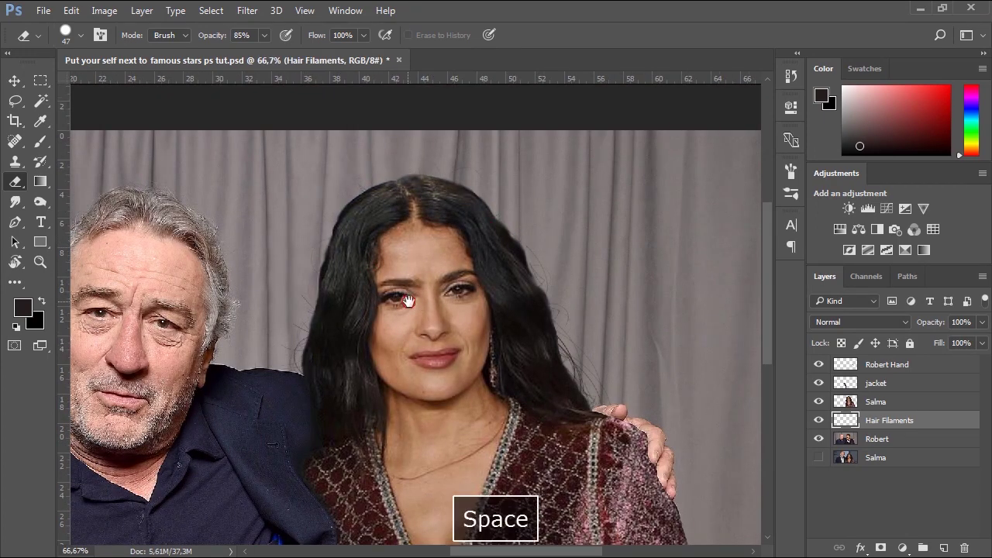
drag(406, 301, 507, 256)
ctrl+click(596, 265)
ctrl+click(596, 263)
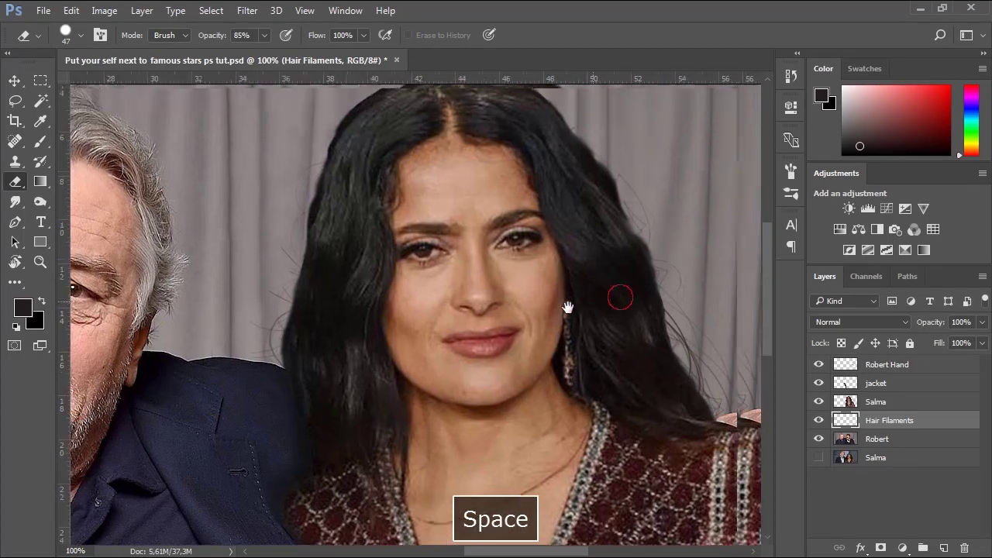
drag(620, 294, 569, 321)
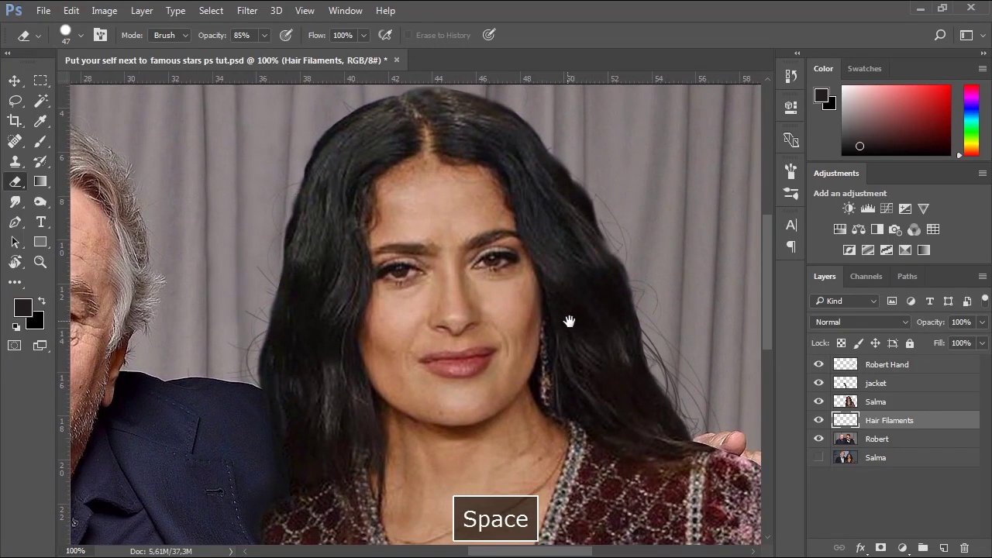
ctrl+alt+click(302, 252)
drag(285, 294, 365, 288)
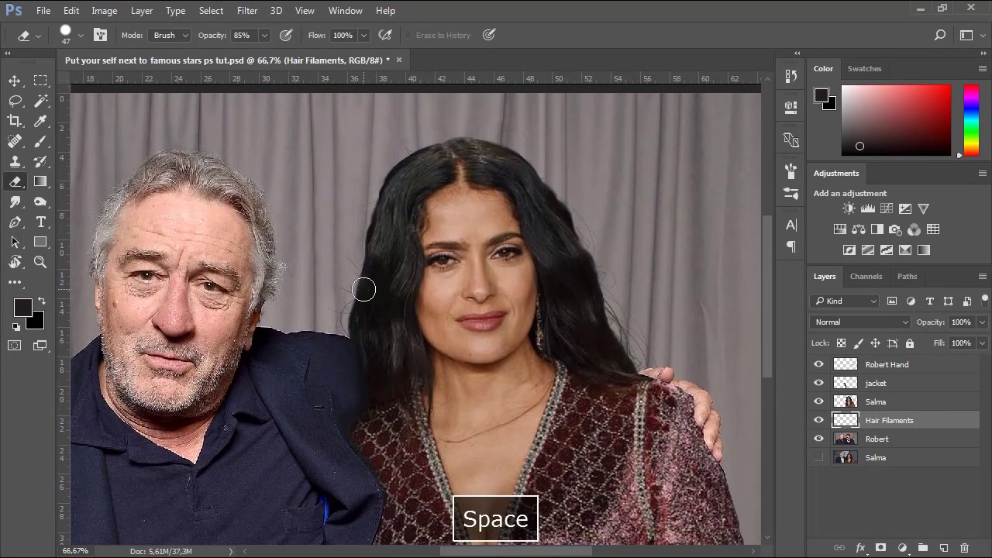
alt+click(327, 287)
drag(348, 321, 421, 321)
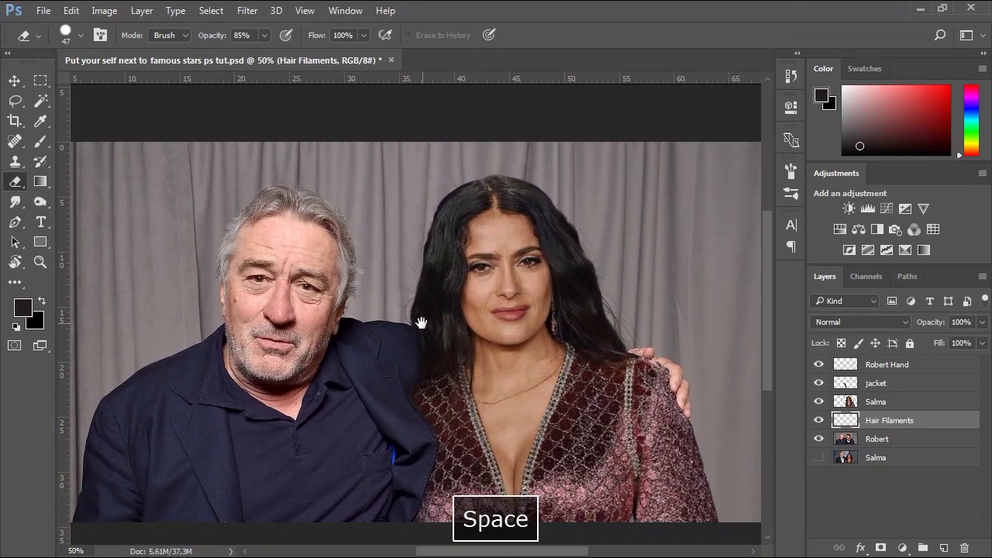
Step: Save the document and merge the Salma cutout layer with the Hair Filaments layer
key(ctrl+s)
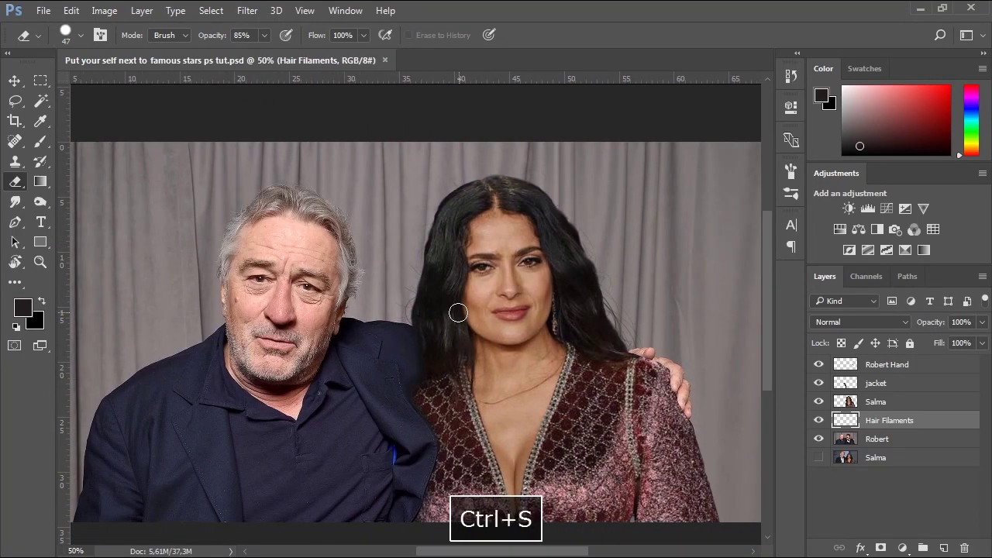
click(874, 406)
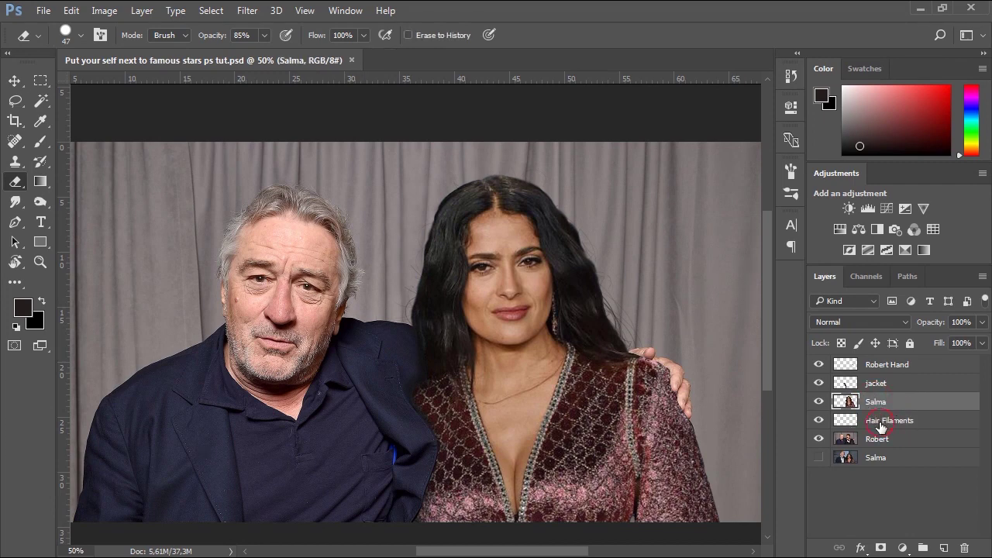
click(881, 422)
click(881, 405)
click(881, 423)
click(881, 406)
key(ctrl+e)
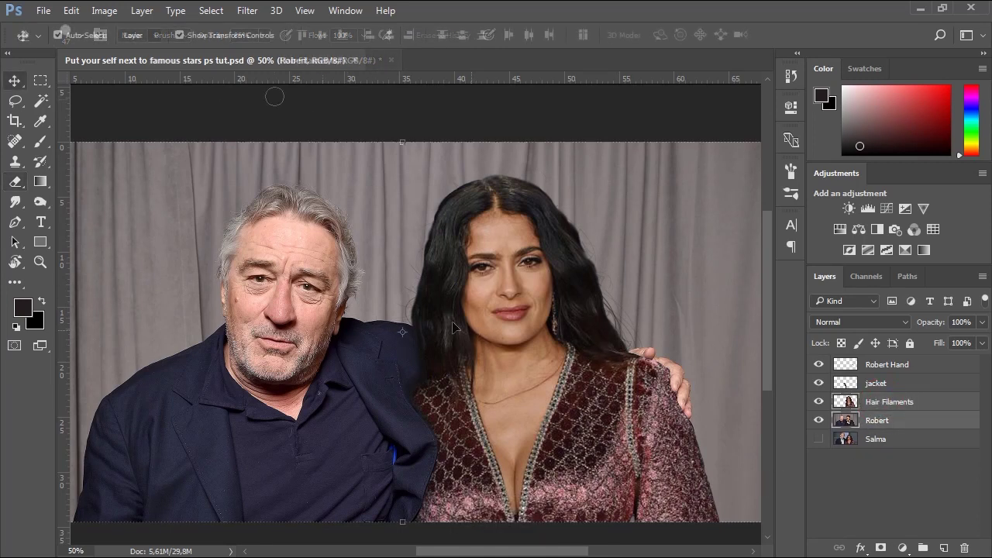
Step: Warm the midtones of the Robert layer with a Color Balance adjustment toward red and yellow
key(space)
drag(368, 372, 378, 359)
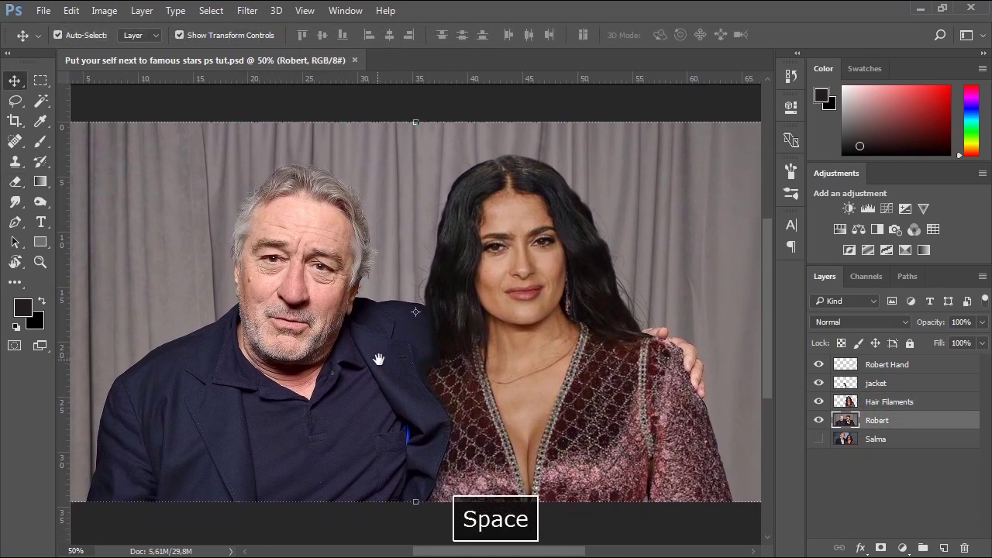
click(871, 403)
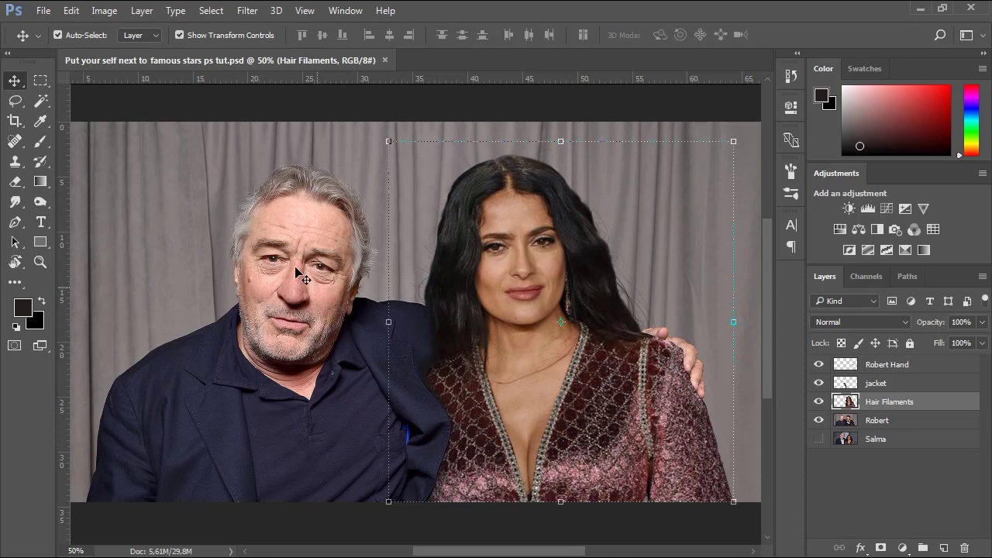
click(866, 421)
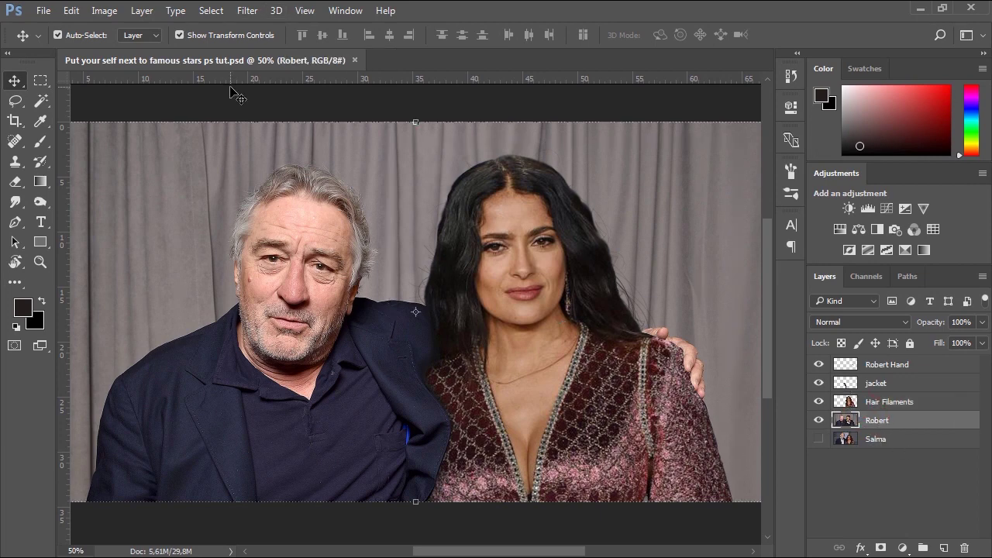
click(104, 10)
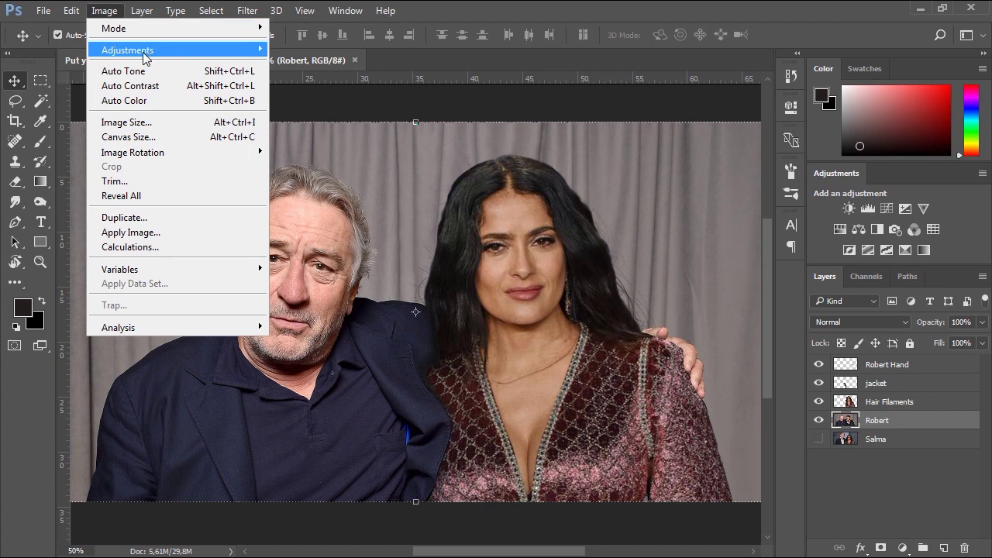
mouse_move(216, 57)
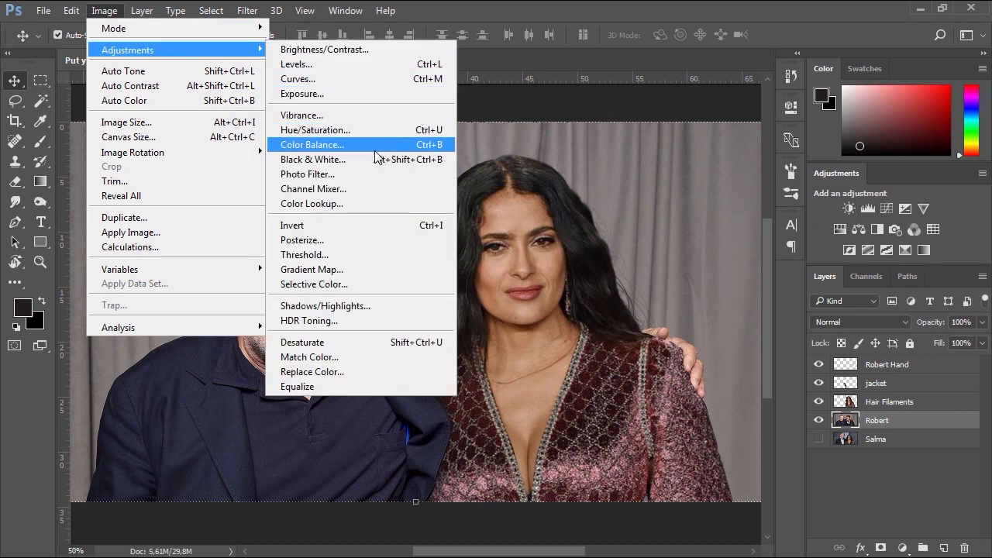
click(331, 146)
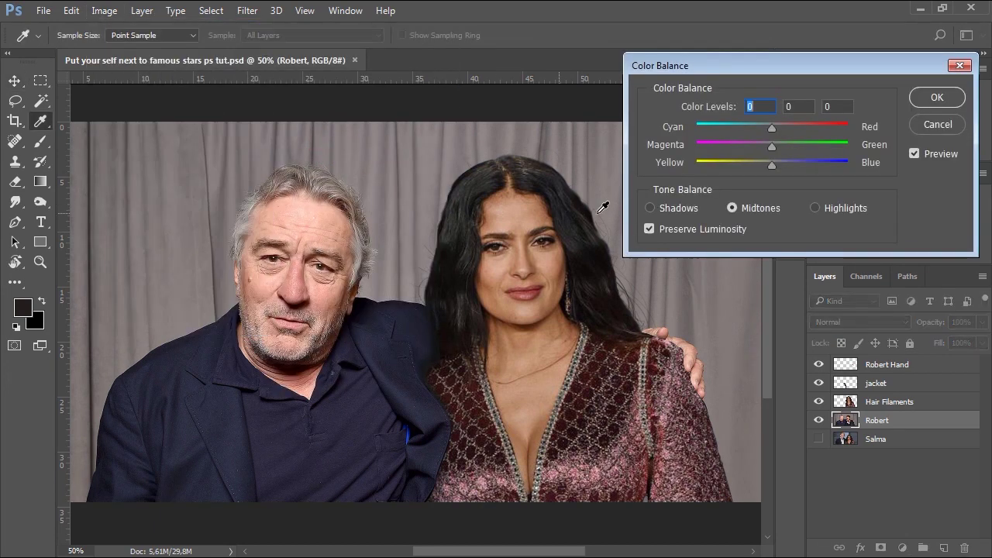
drag(711, 65, 675, 33)
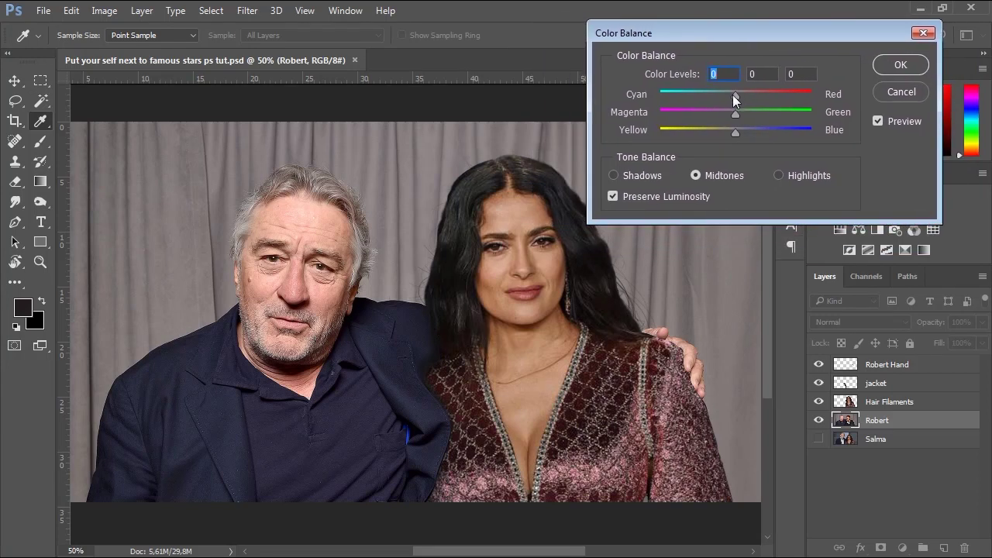
drag(743, 97, 744, 97)
drag(735, 114, 739, 114)
drag(735, 132, 727, 134)
drag(744, 94, 748, 97)
drag(739, 113, 738, 113)
drag(727, 132, 734, 114)
click(748, 93)
click(899, 65)
key(v)
click(869, 456)
click(876, 420)
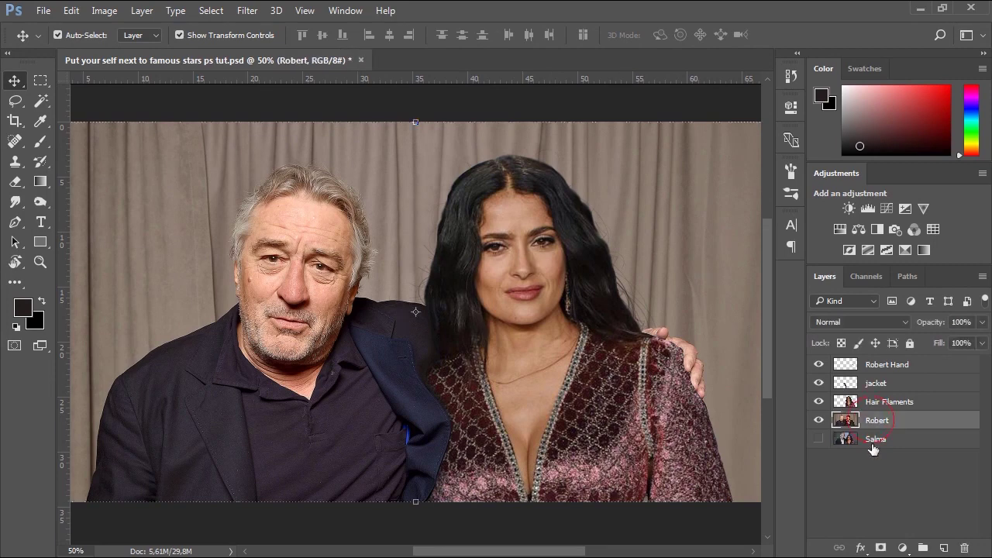
Step: Examine the man's face and hair beside the woman's to compare how sharp the two figures look
click(341, 293)
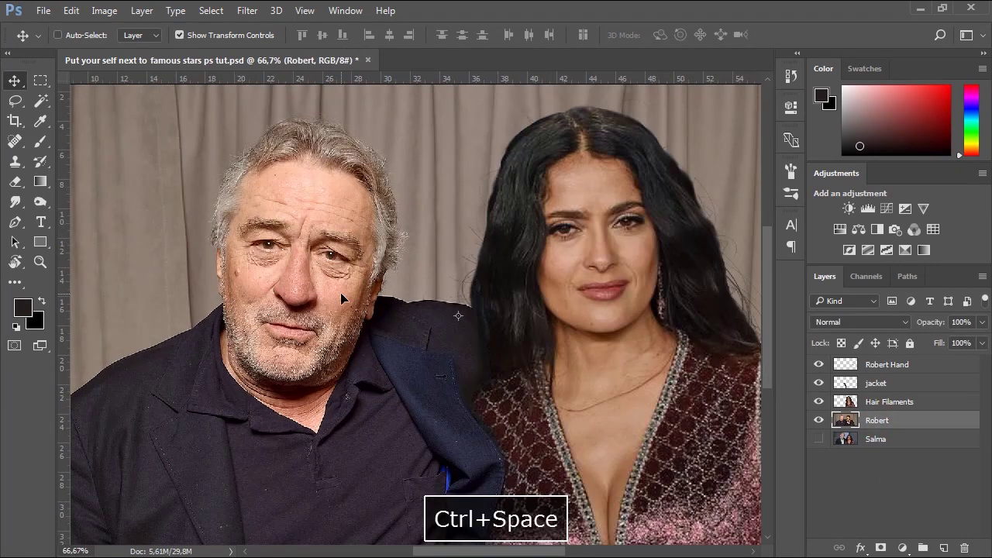
click(343, 294)
drag(392, 304, 302, 341)
drag(395, 262, 436, 271)
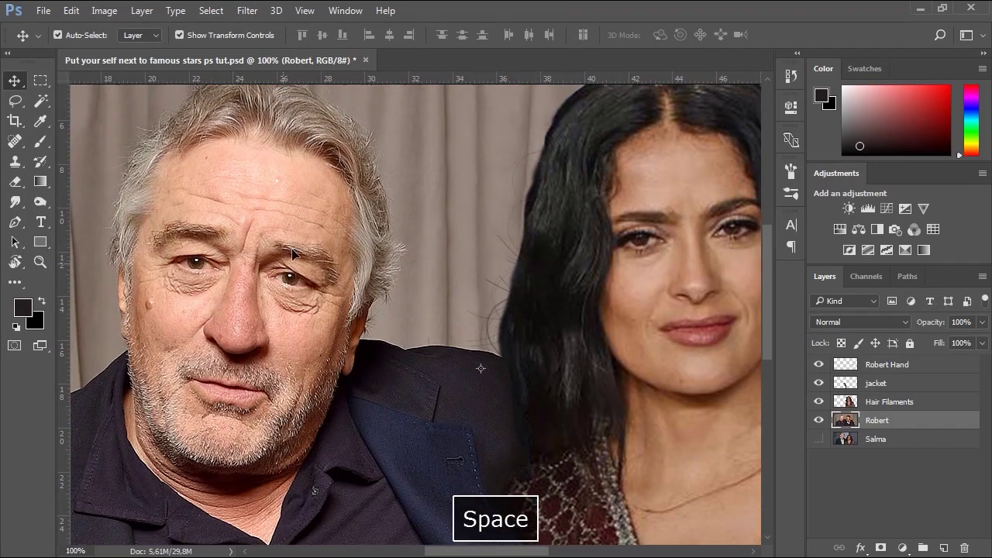
ctrl+alt+click(322, 250)
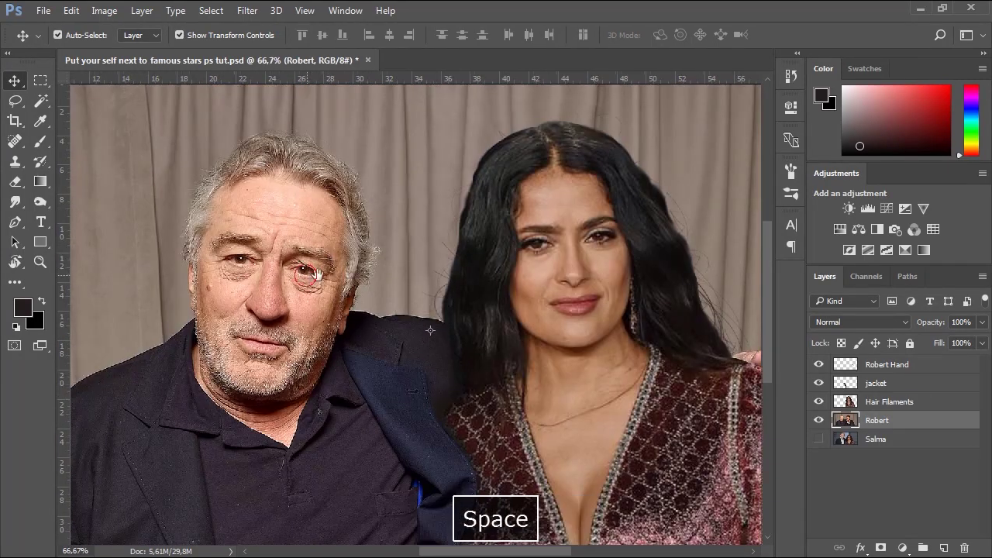
drag(364, 265, 396, 254)
click(414, 257)
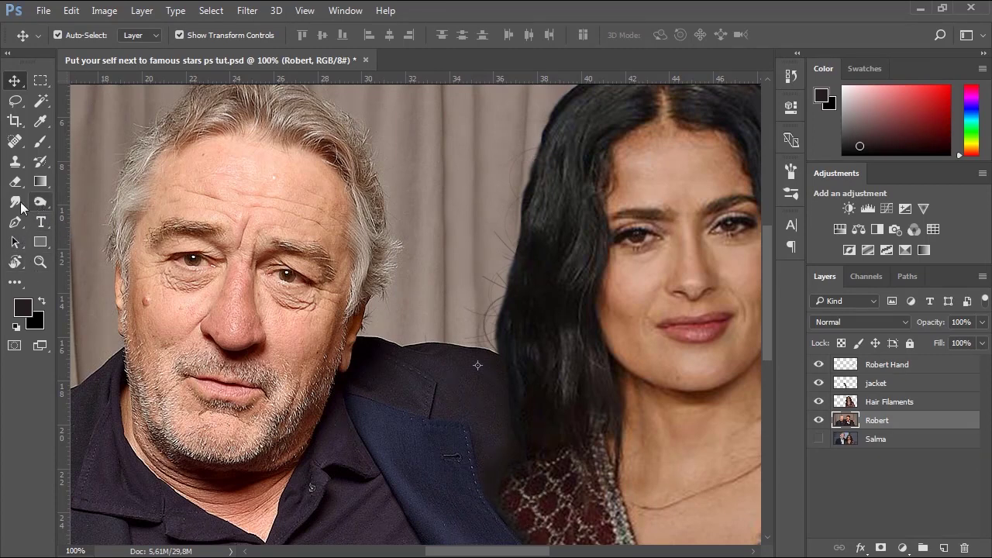
Step: Soften the man's face, hair and clothing on the Robert layer with the Blur tool at 202 px and 26% strength
click(16, 202)
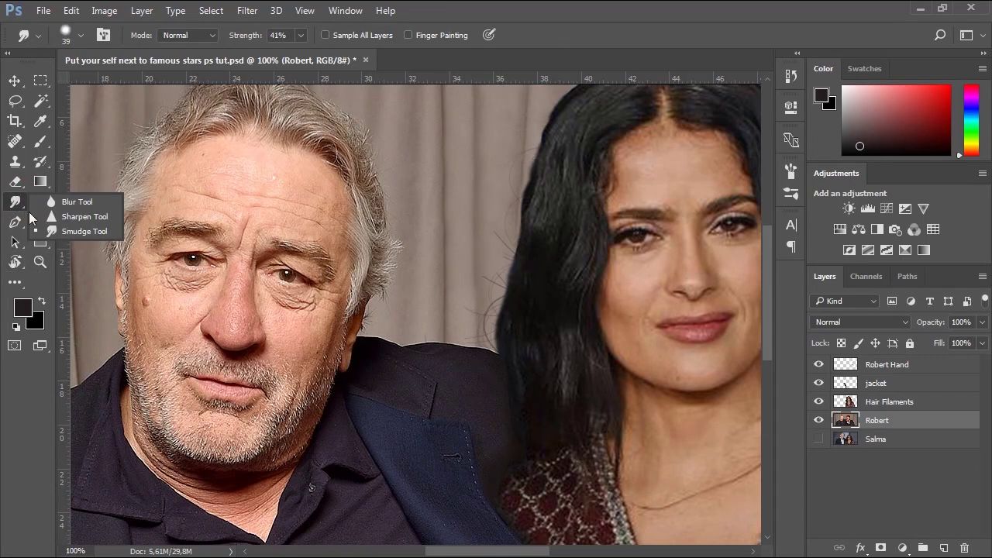
click(83, 206)
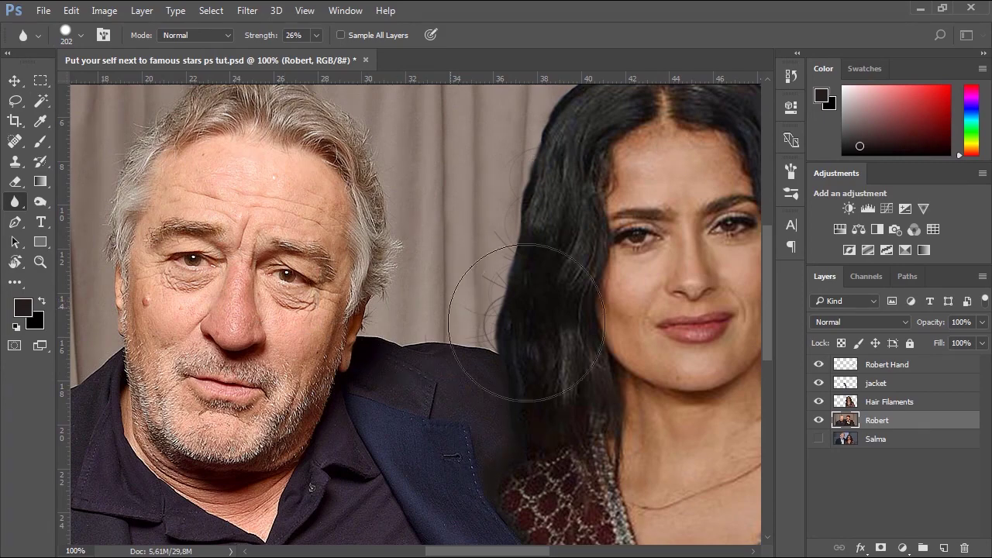
drag(297, 241, 285, 297)
drag(294, 224, 338, 250)
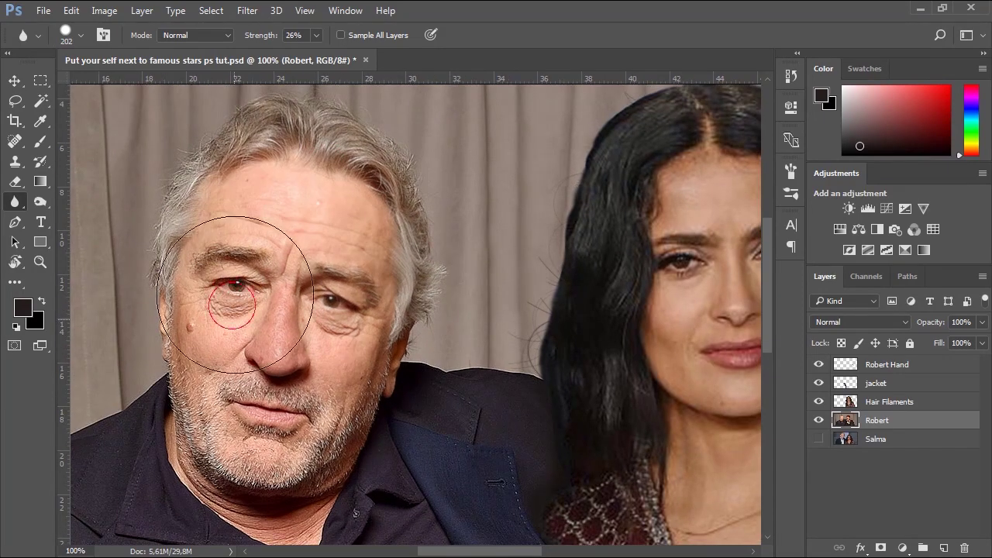
drag(352, 422, 325, 321)
drag(221, 380, 299, 539)
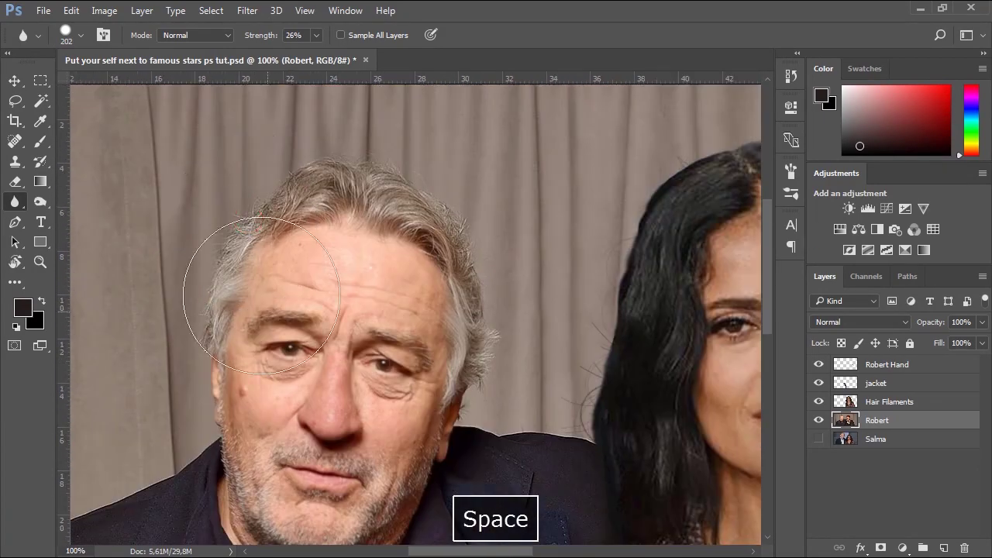
drag(402, 229, 369, 203)
drag(443, 429, 356, 334)
drag(455, 299, 498, 302)
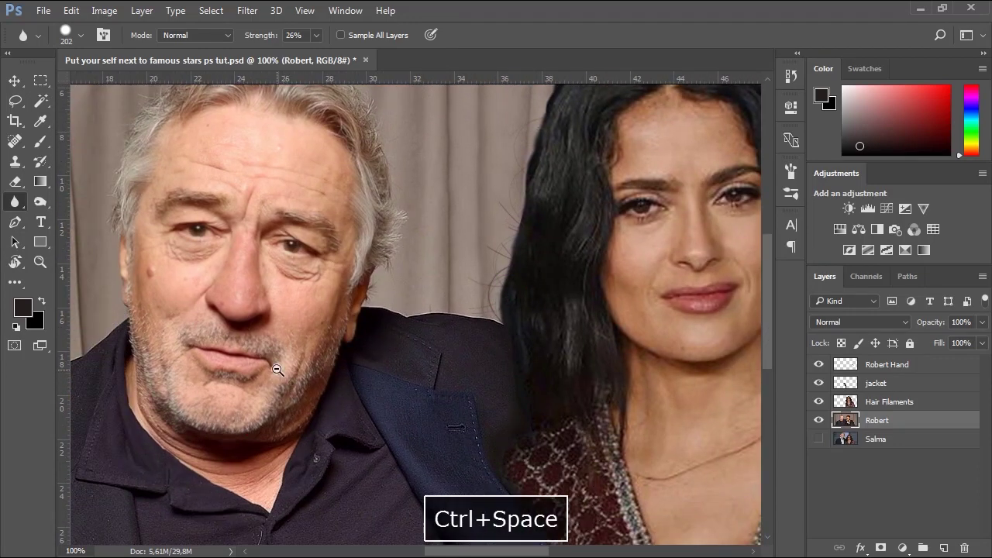
ctrl+alt+click(274, 370)
drag(213, 213, 299, 159)
drag(226, 432, 241, 372)
mouse_move(261, 421)
mouse_down()
mouse_move(390, 400)
mouse_move(524, 431)
mouse_move(271, 254)
mouse_move(125, 447)
mouse_move(129, 471)
mouse_up()
Step: Sharpen the woman on the Hair Filaments layer with the Sharpen tool at 168 px and 62% strength, stepping back excess strokes
mouse_move(449, 274)
mouse_down()
mouse_move(427, 305)
mouse_move(298, 323)
mouse_move(283, 341)
mouse_up()
ctrl+click(483, 261)
drag(513, 265, 507, 303)
right_click(15, 201)
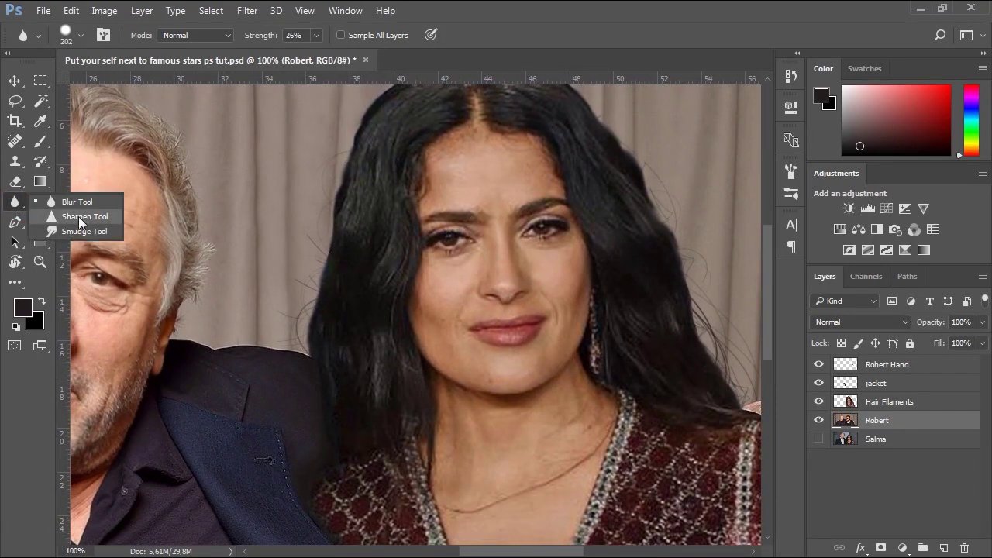
click(66, 215)
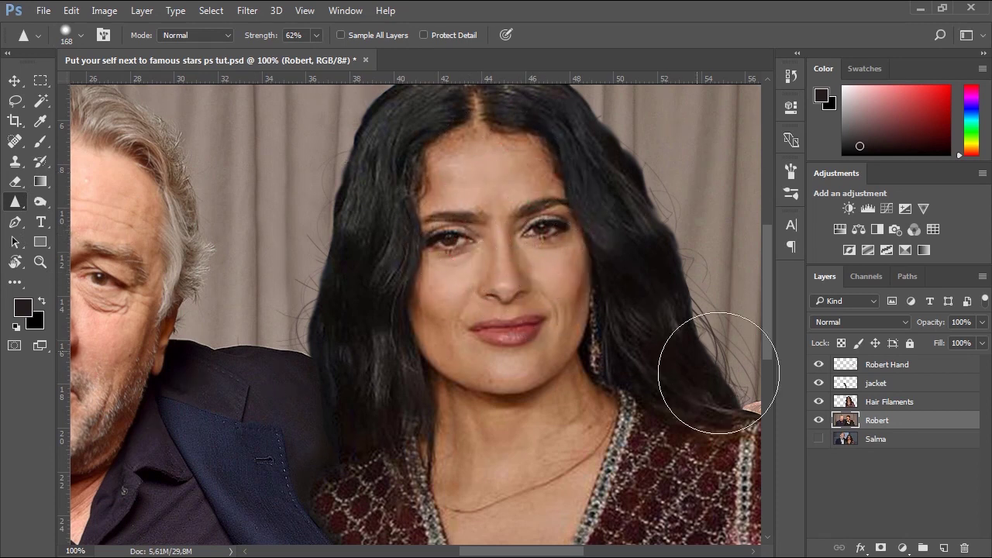
key(ctrl+alt+z)
click(853, 402)
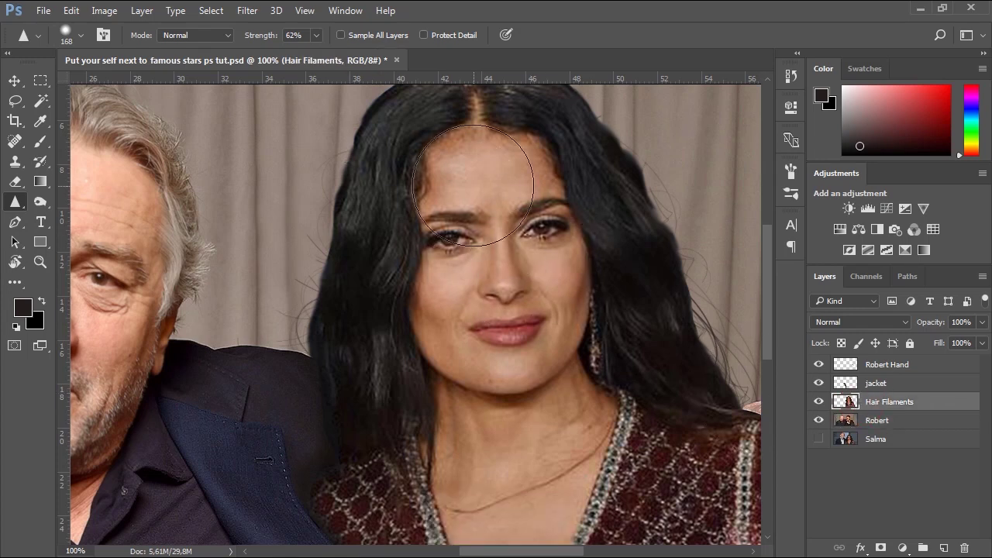
drag(473, 232, 492, 267)
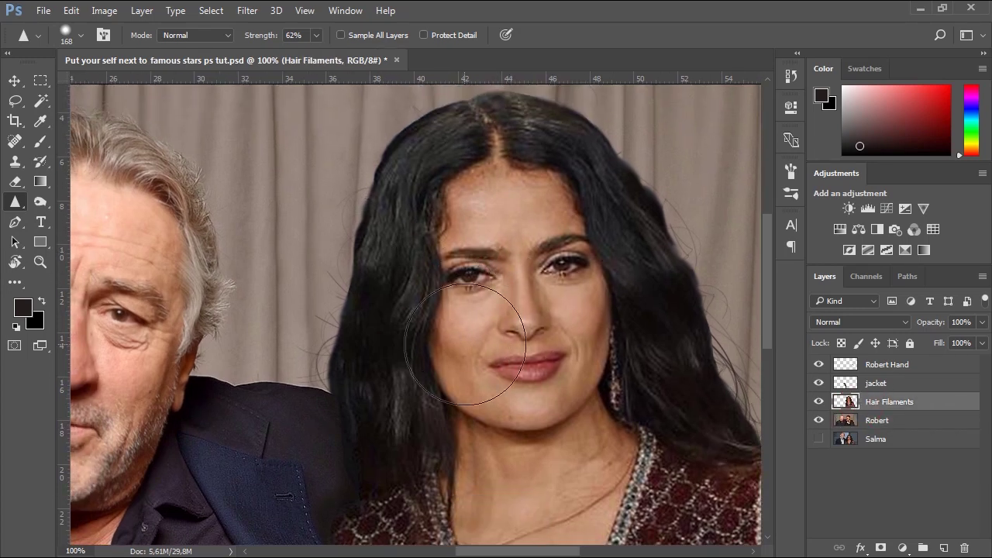
key(ctrl+alt+z)
key(ctrl+minus)
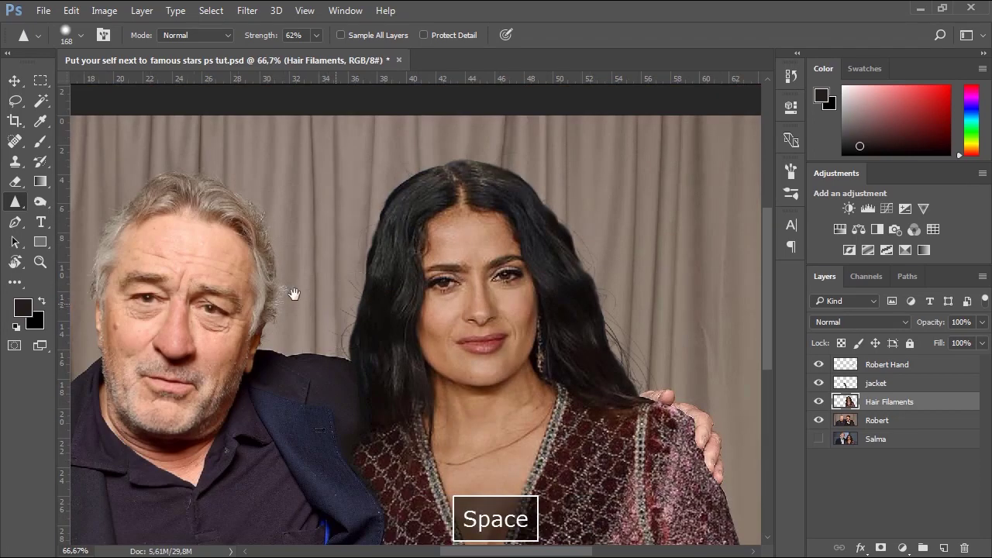
Step: Select the jacket layer and check which part of the composite it covers by hiding and showing it
drag(293, 292, 402, 242)
ctrl+alt+click(452, 313)
drag(505, 326, 472, 310)
click(11, 80)
click(326, 107)
drag(382, 327, 391, 321)
click(862, 382)
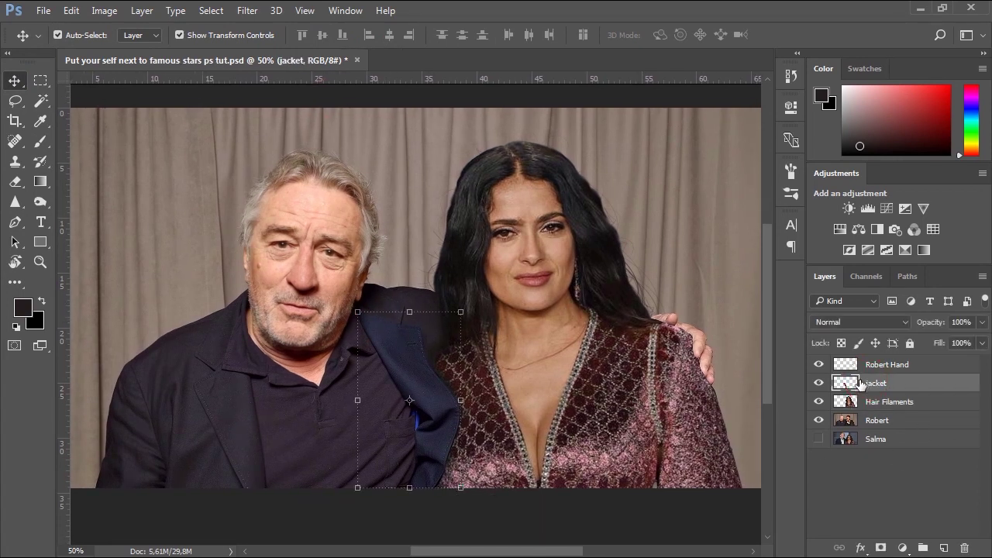
click(819, 383)
click(819, 383)
click(819, 383)
click(819, 383)
Step: Merge the Robert Hand and jacket layers into one layer
click(898, 374)
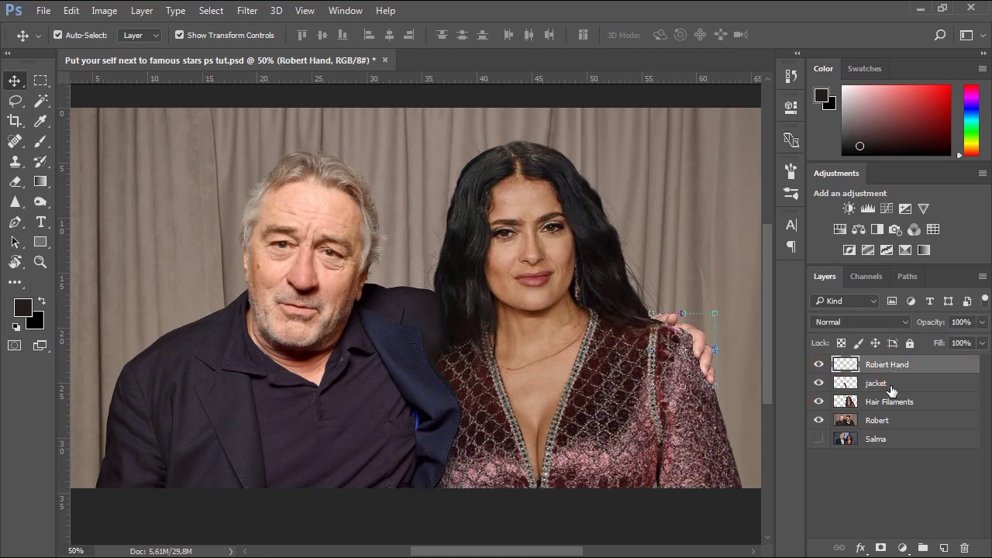
ctrl+click(889, 389)
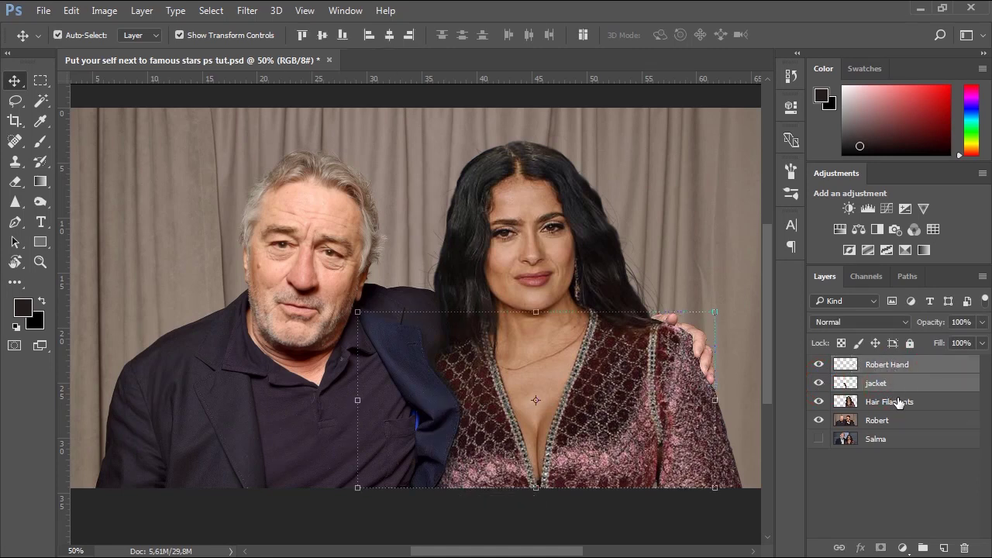
key(ctrl+e)
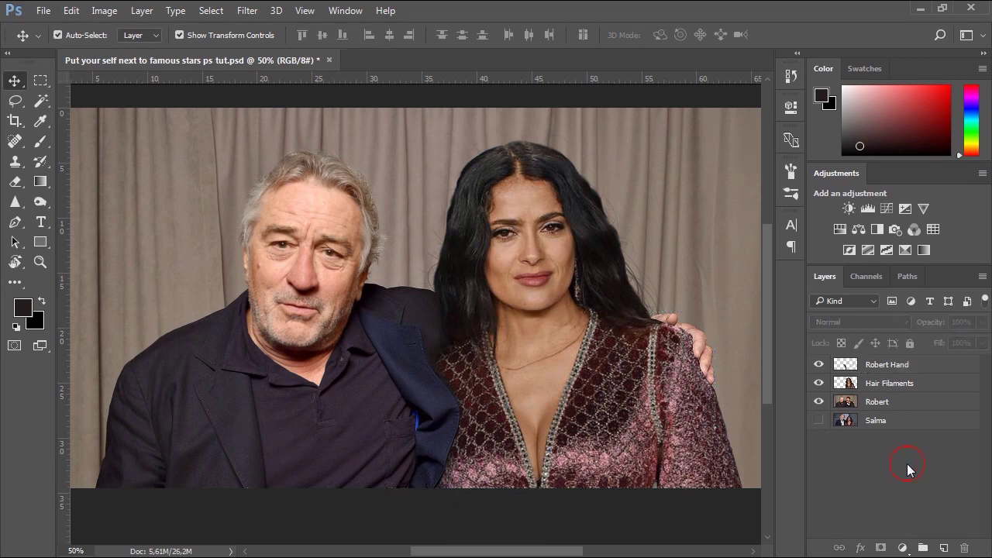
Step: Load the merged Robert Hand layer's outline as a selection and copy that area from the Robert layer
drag(861, 374, 848, 367)
ctrl+click(845, 366)
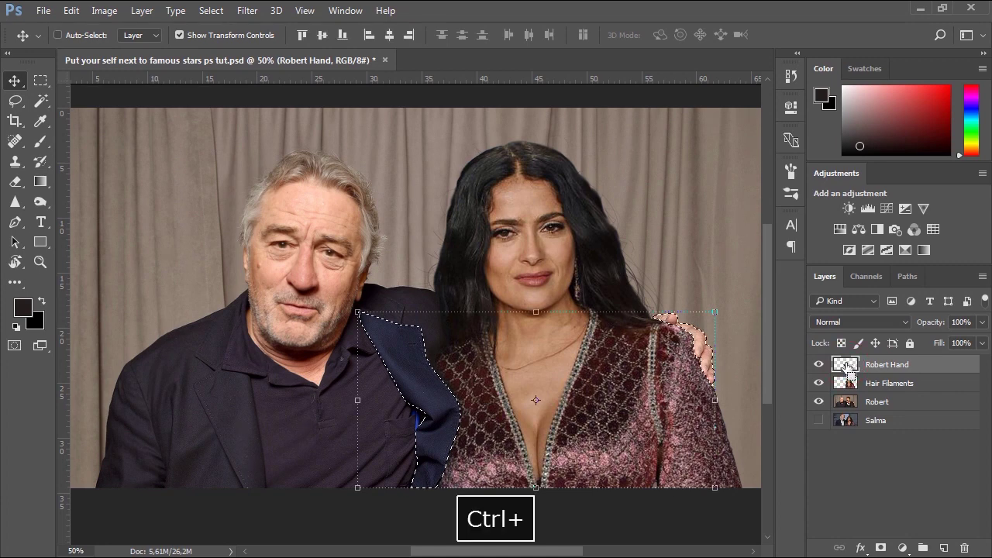
click(876, 401)
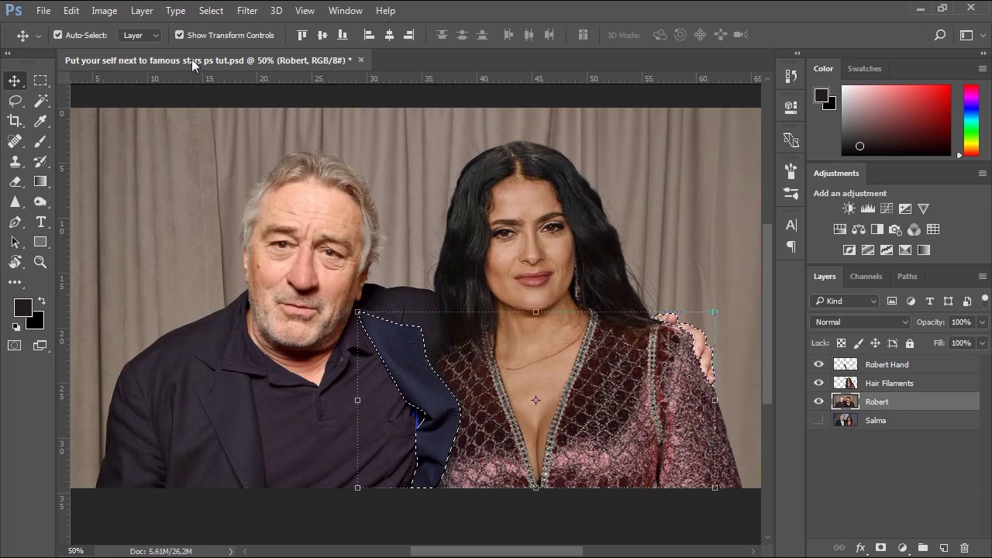
click(70, 10)
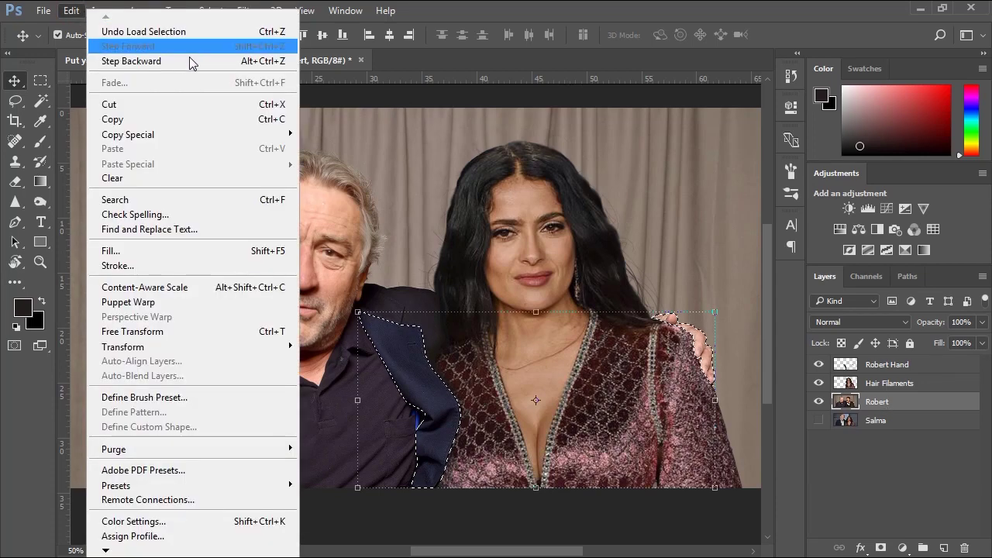
click(133, 124)
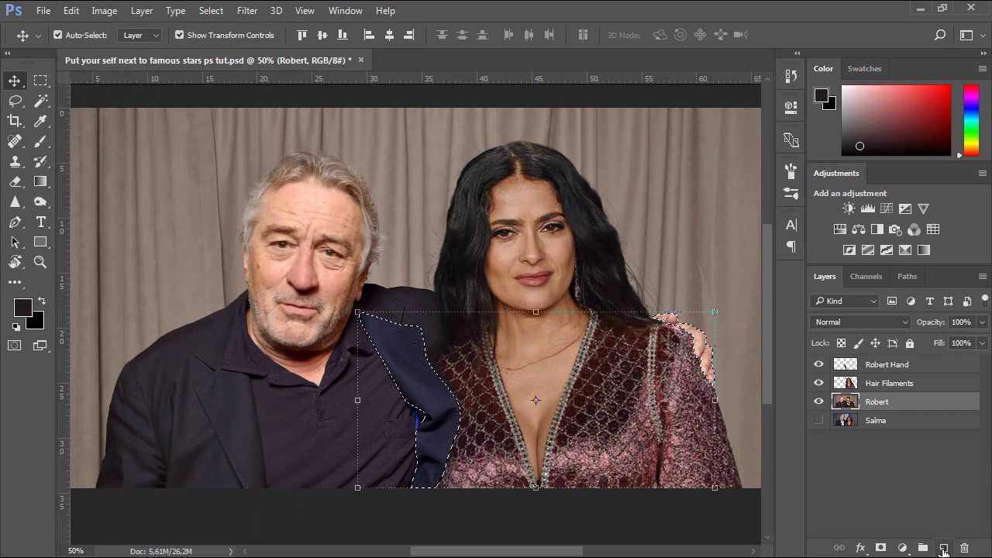
Step: Create a new layer above the Robert layer and name it "jacket and hand"
click(944, 548)
double_click(876, 402)
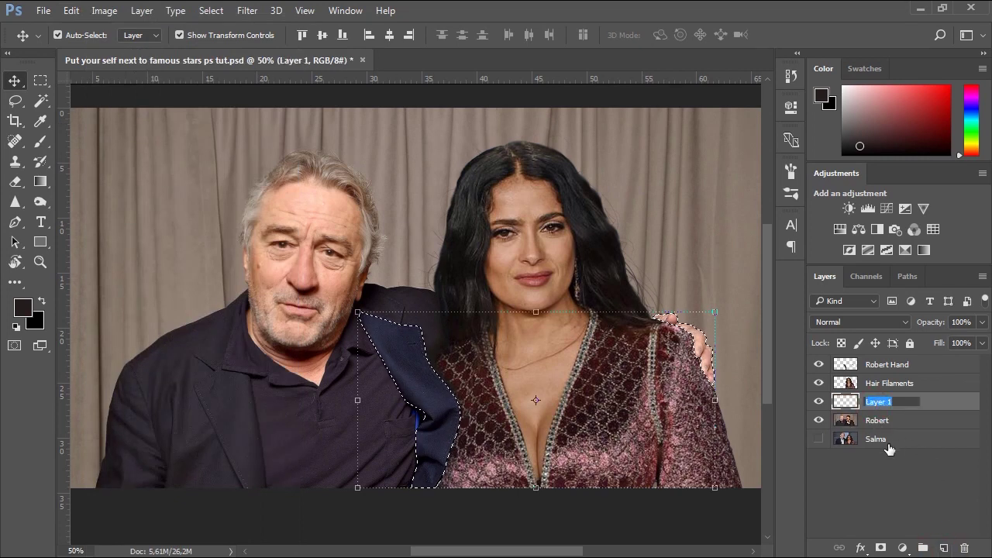
text(jacket and hand)
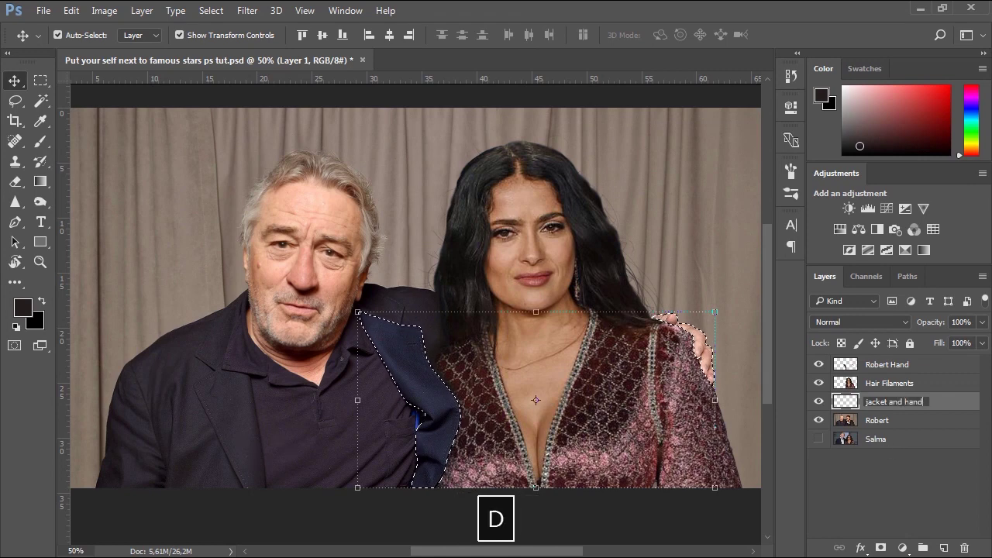
key(Return)
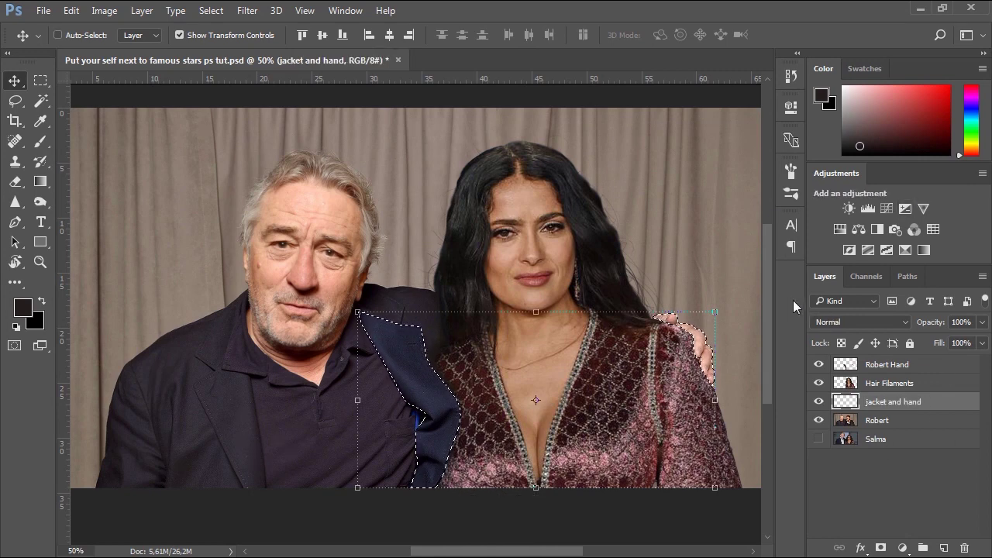
Step: Deselect and paste the copied jacket and hand area in place on the "jacket and hand" layer
key(ctrl+d)
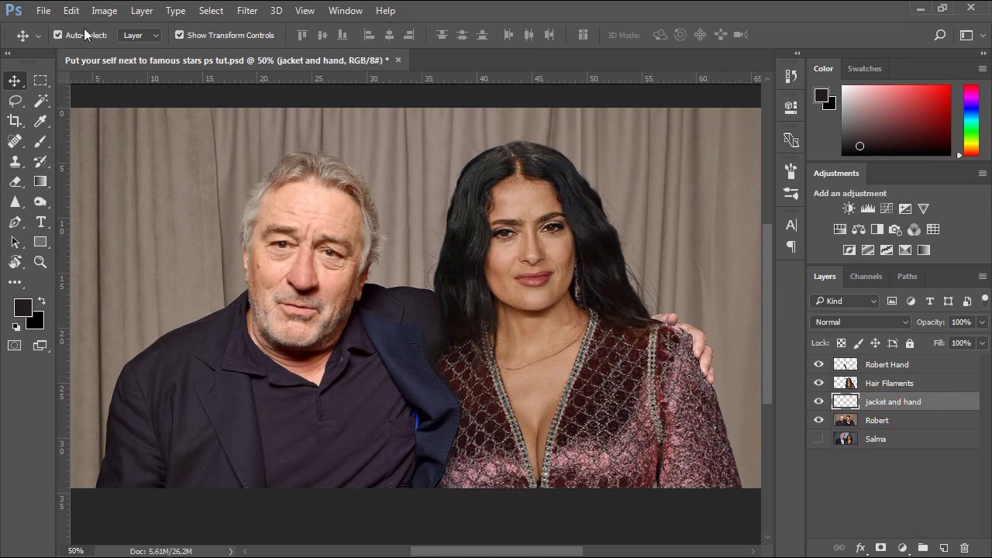
click(70, 10)
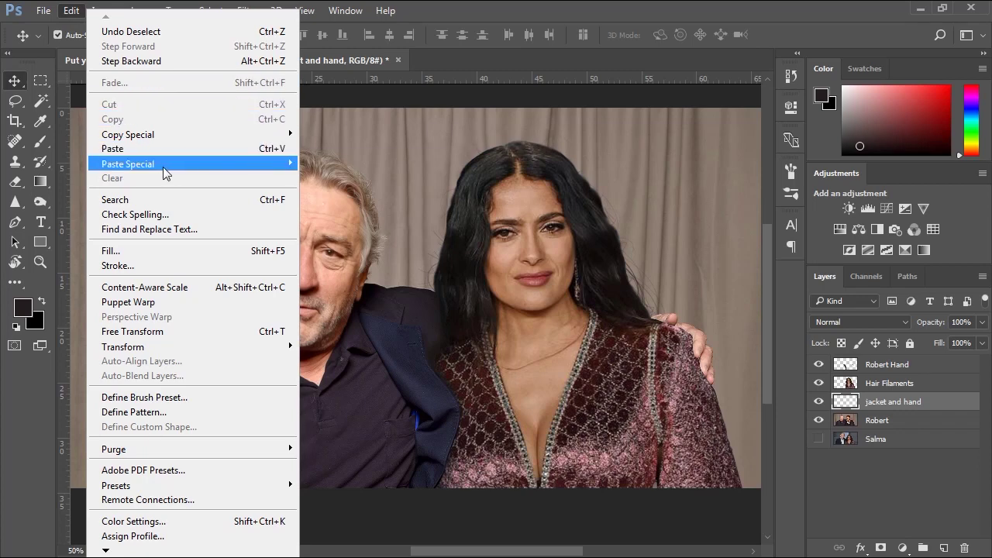
mouse_move(165, 171)
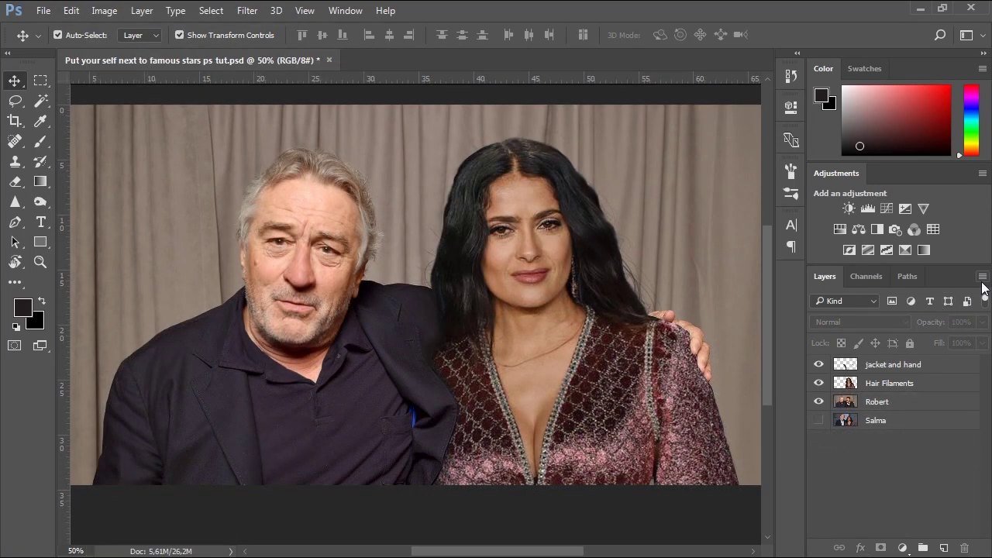
Step: Flatten the image, discarding the hidden layer, and convert the resulting background into a regular layer
click(982, 276)
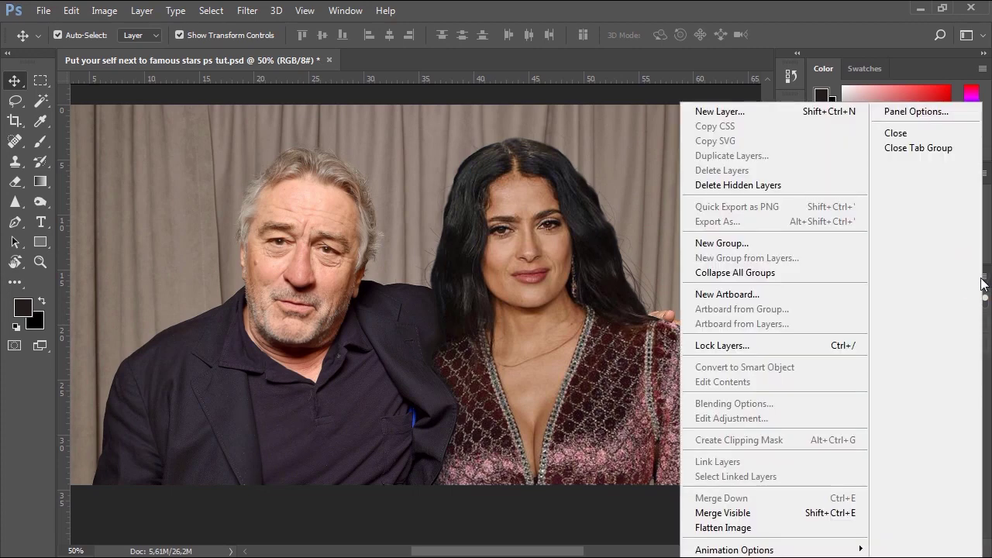
click(777, 528)
click(395, 203)
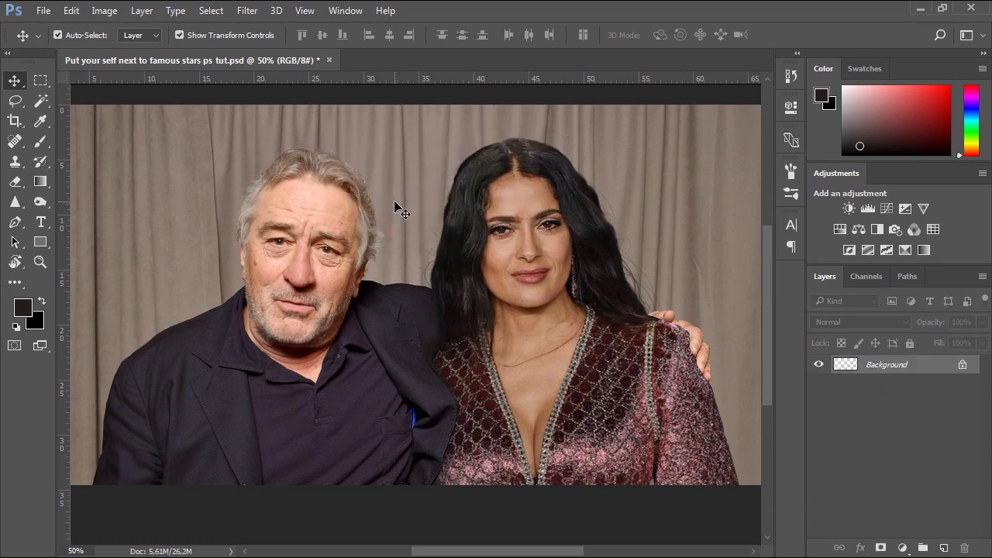
double_click(936, 366)
click(627, 251)
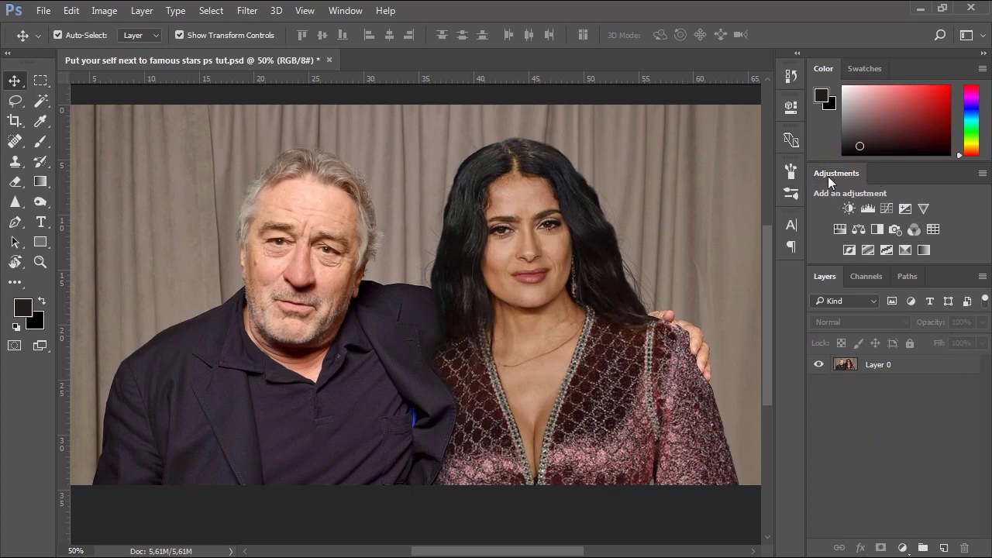
Step: Add a Color Lookup adjustment layer above Layer 0 using the DropBlues.3DL lookup table
click(345, 11)
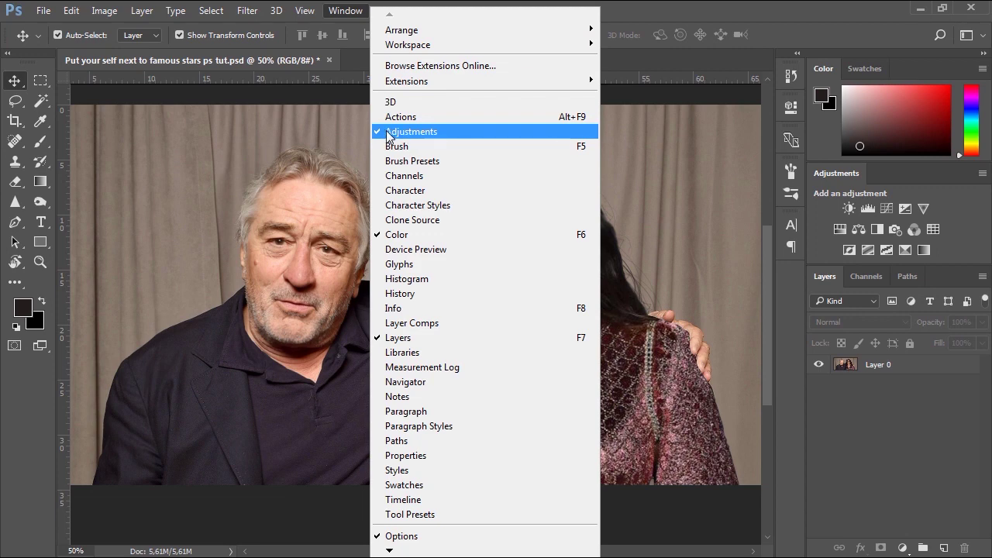
click(834, 173)
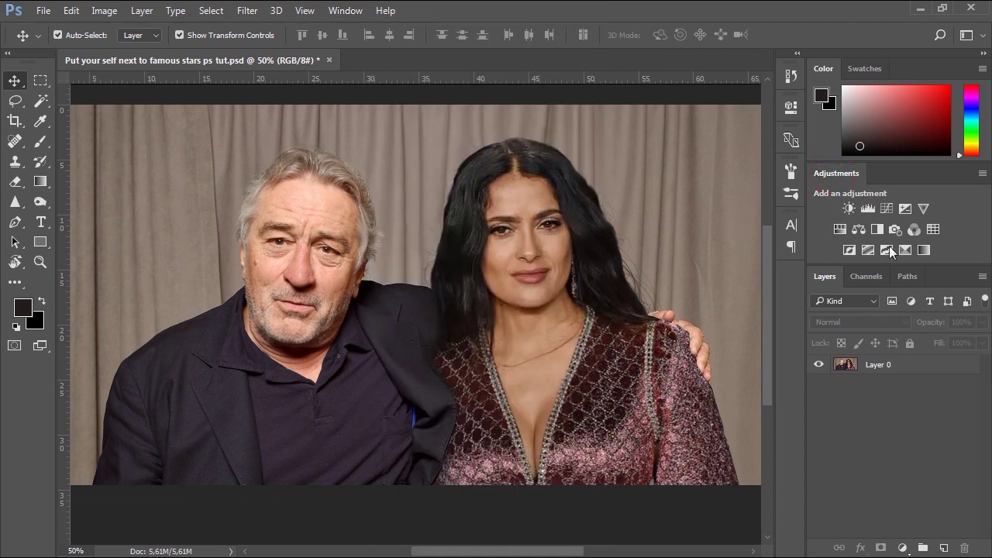
click(933, 230)
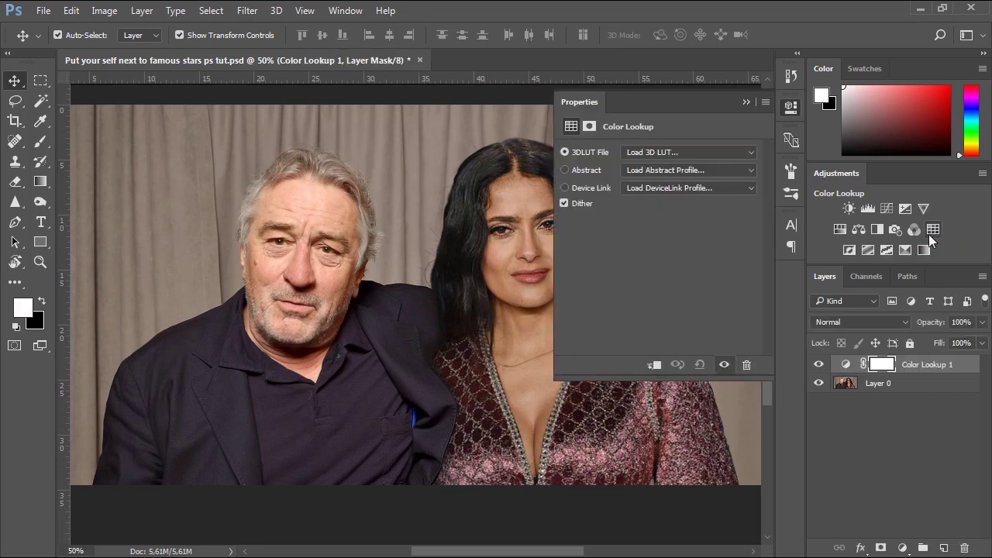
click(734, 152)
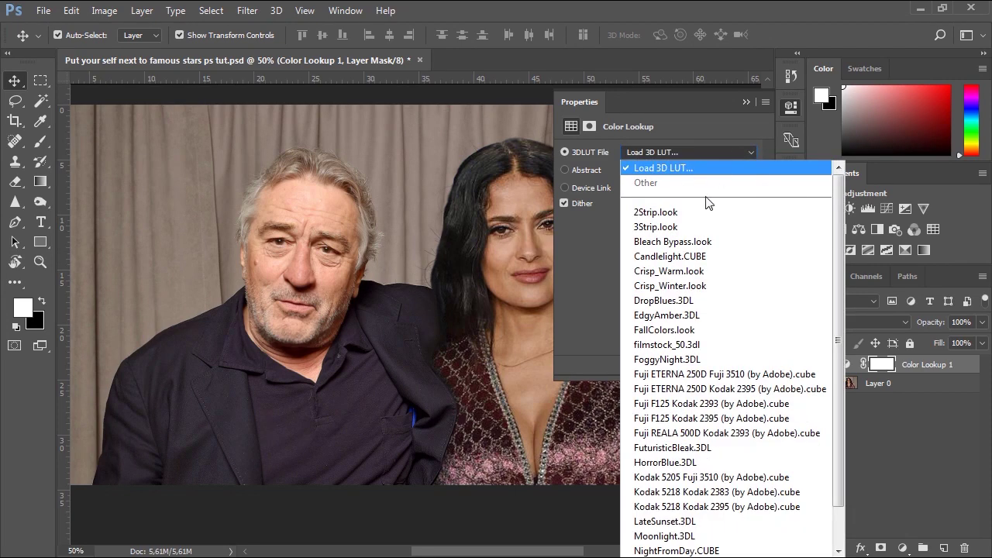
click(704, 302)
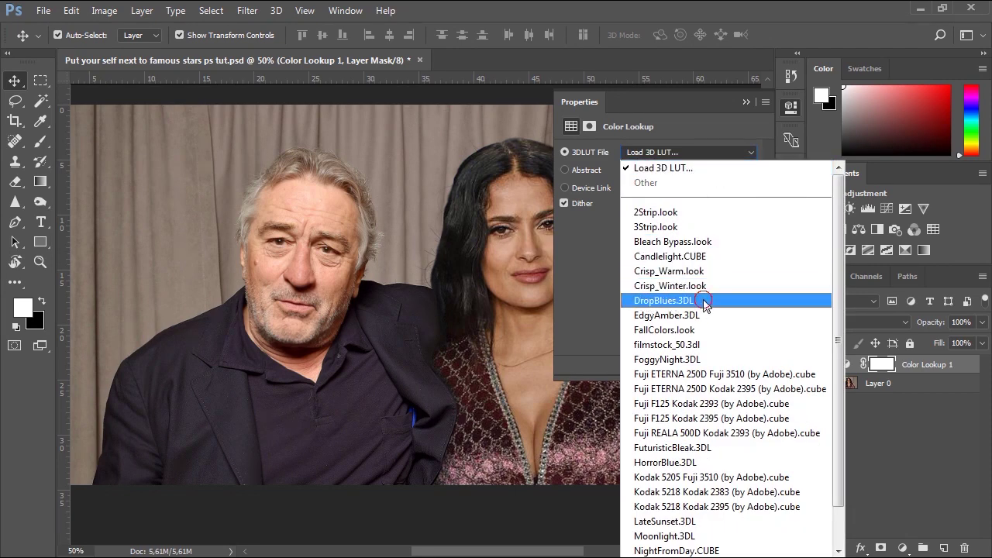
click(745, 102)
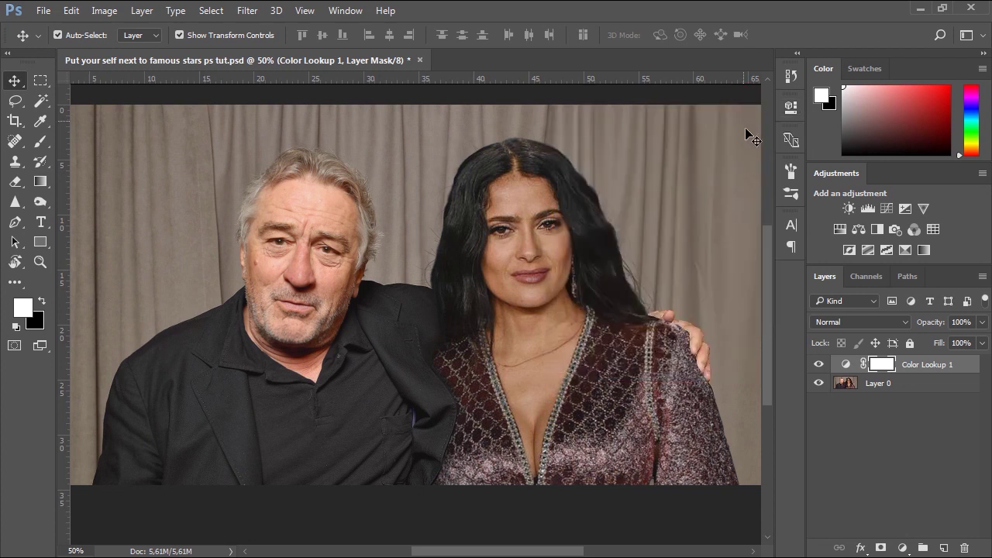
click(890, 438)
Step: Apply an Exposure adjustment to Layer 0 with the offset set to -0.0070
click(889, 388)
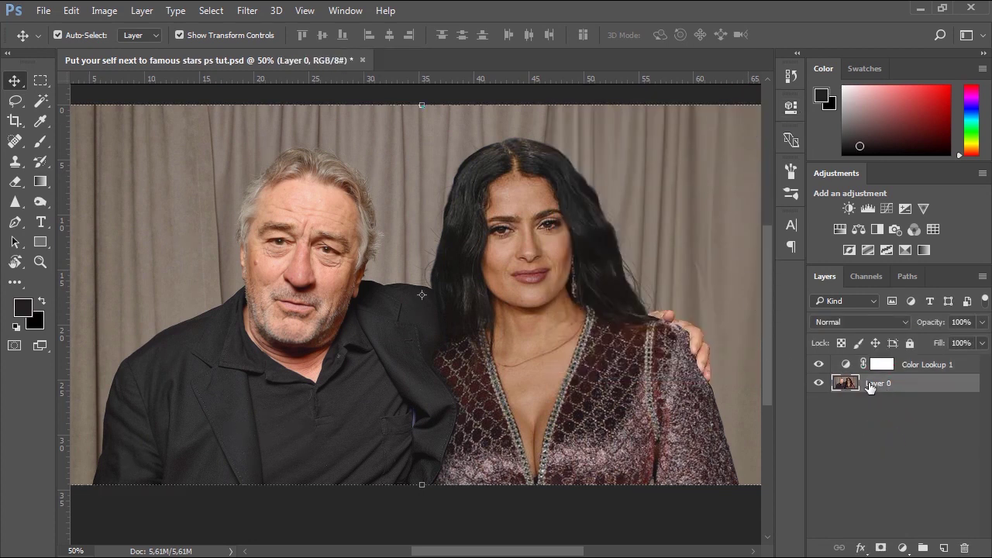
click(101, 13)
mouse_move(133, 53)
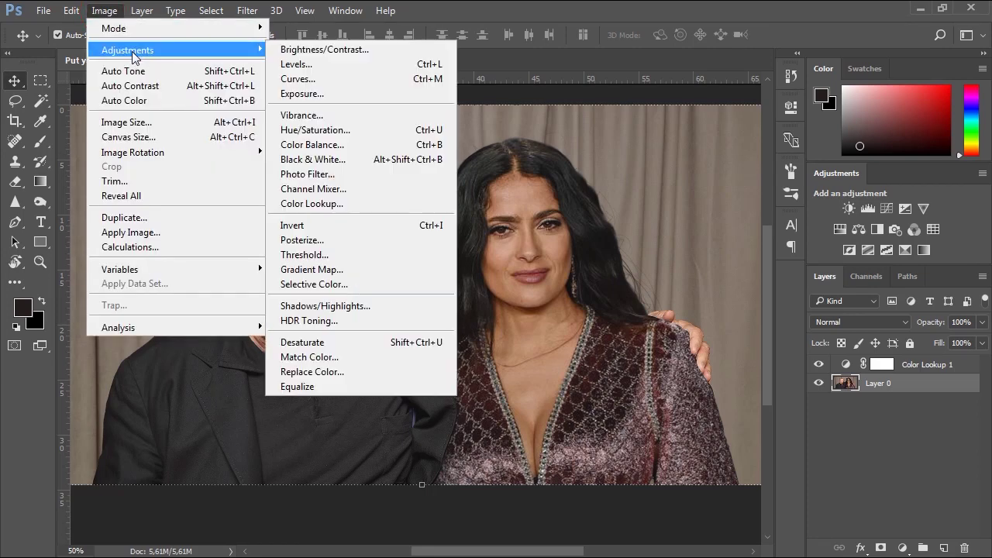
click(333, 94)
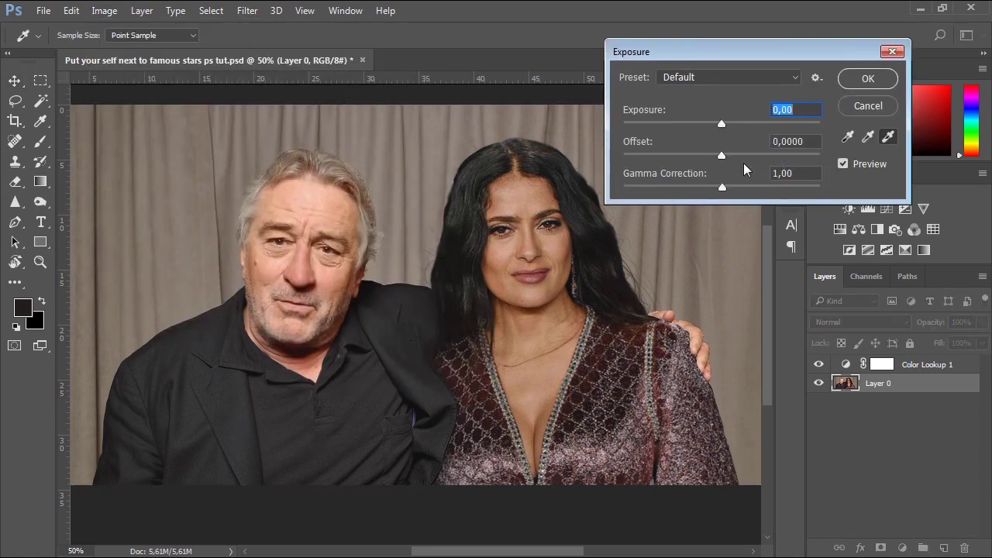
drag(721, 158, 720, 159)
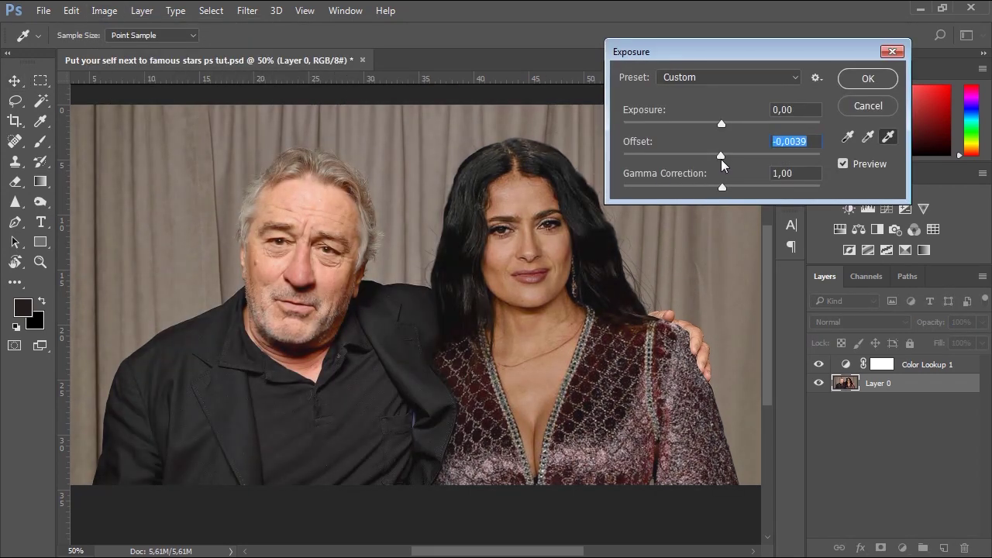
drag(720, 154, 718, 155)
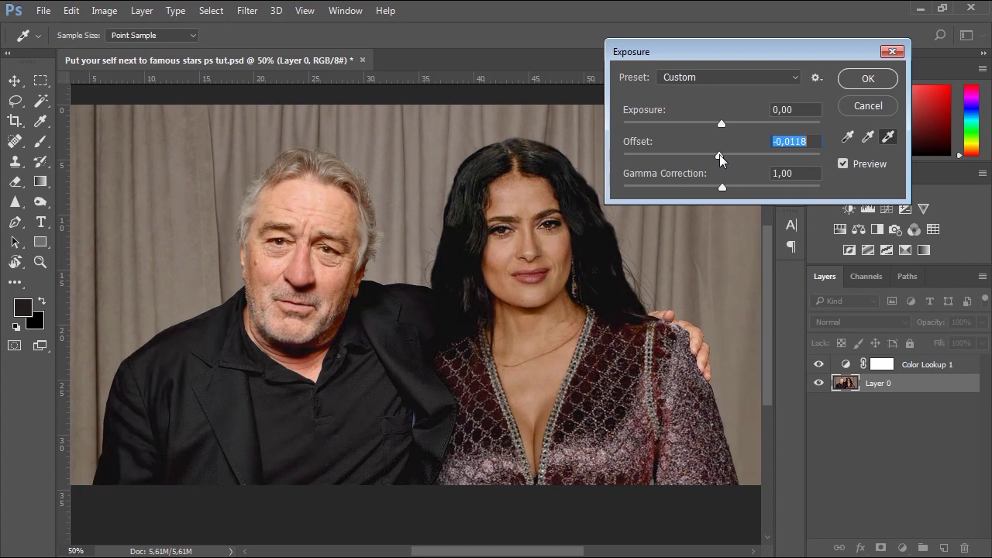
click(799, 142)
text(050)
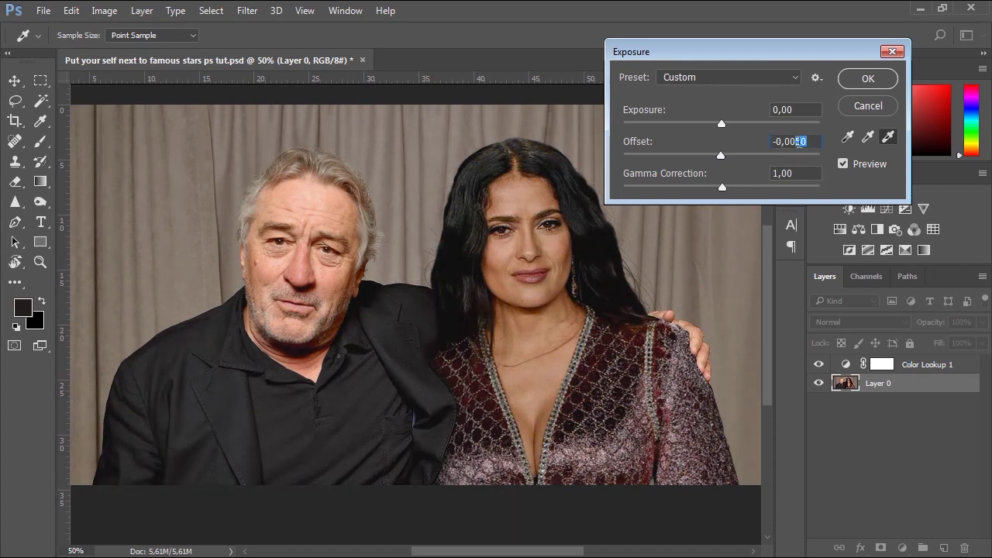
text(70)
click(868, 80)
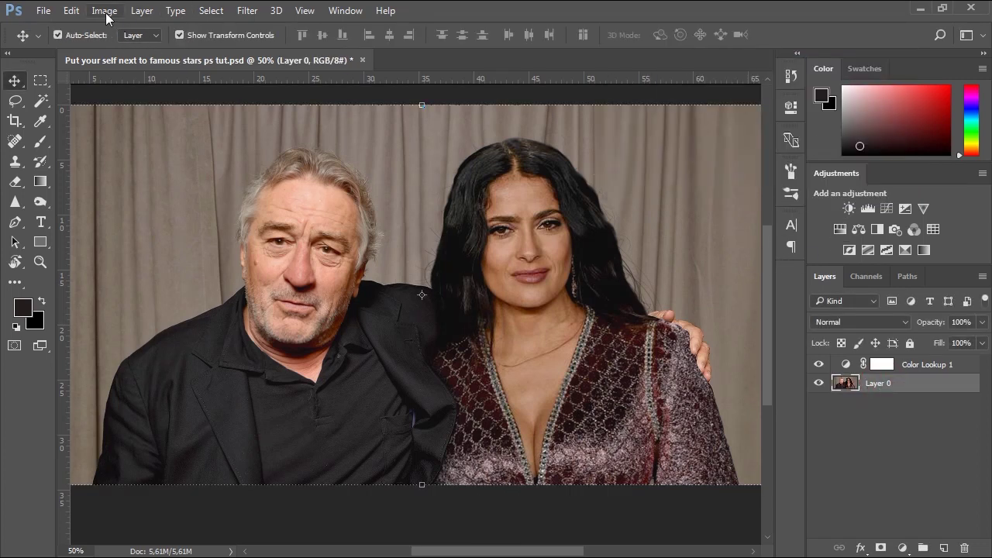
Step: Apply a Hue/Saturation adjustment to Layer 0 with the saturation set to -21
click(104, 10)
mouse_move(147, 50)
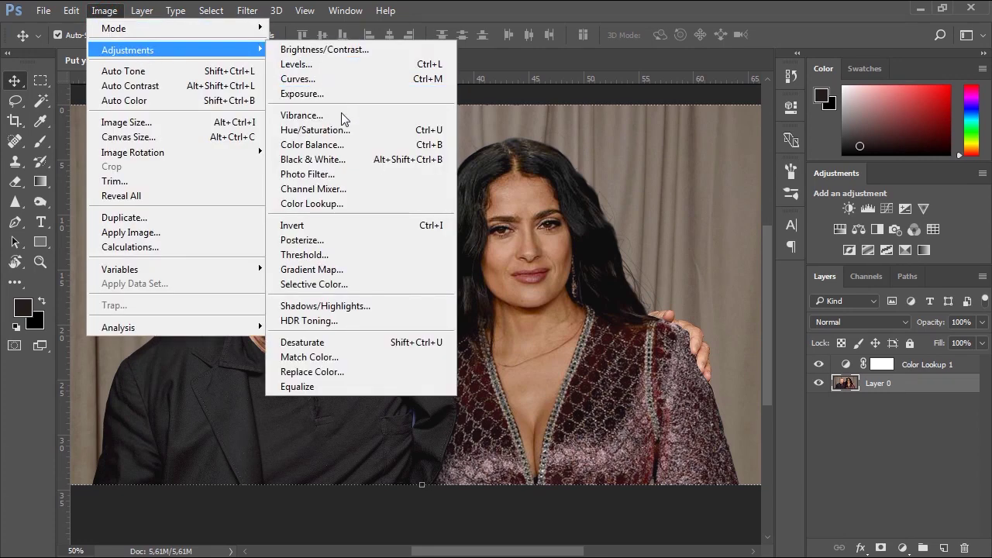
click(326, 130)
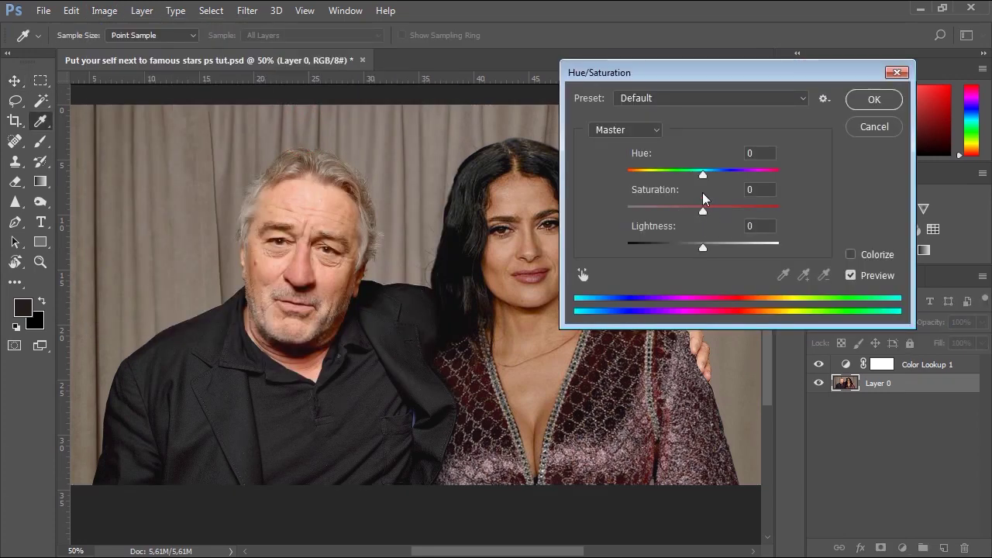
drag(703, 208, 686, 213)
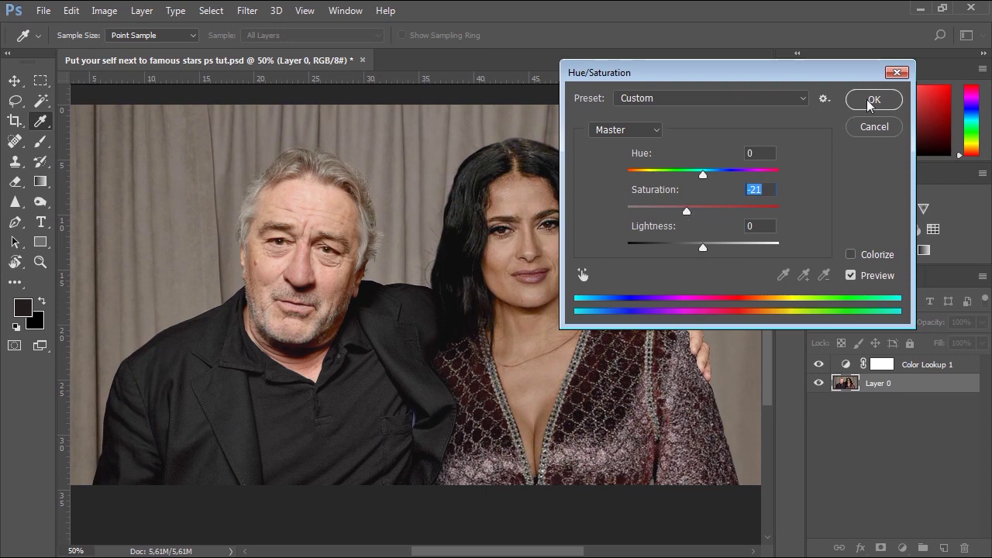
click(874, 99)
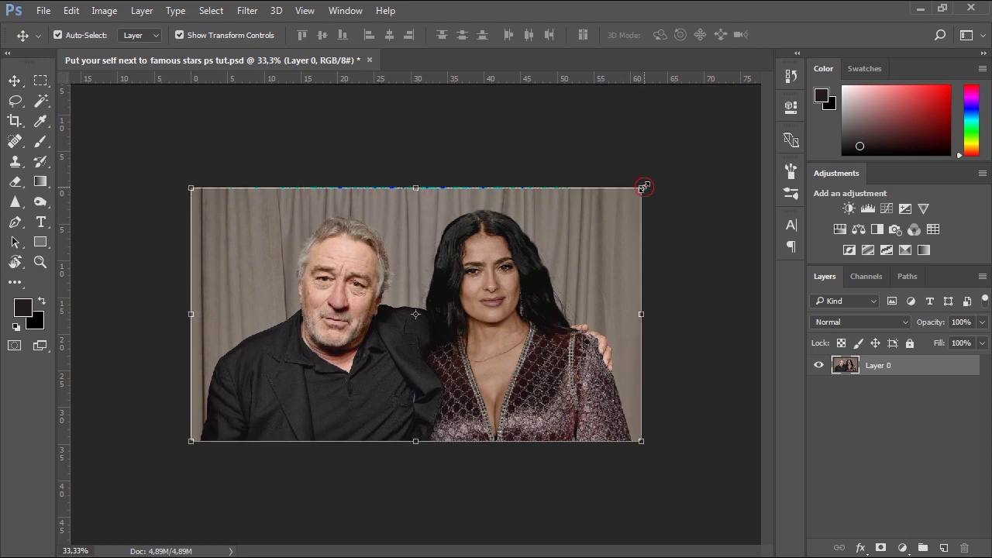
Step: Scale Layer 0 down to about 71.6% and apply it, and enlarge it again by about 142% to fill the canvas
drag(642, 186, 575, 215)
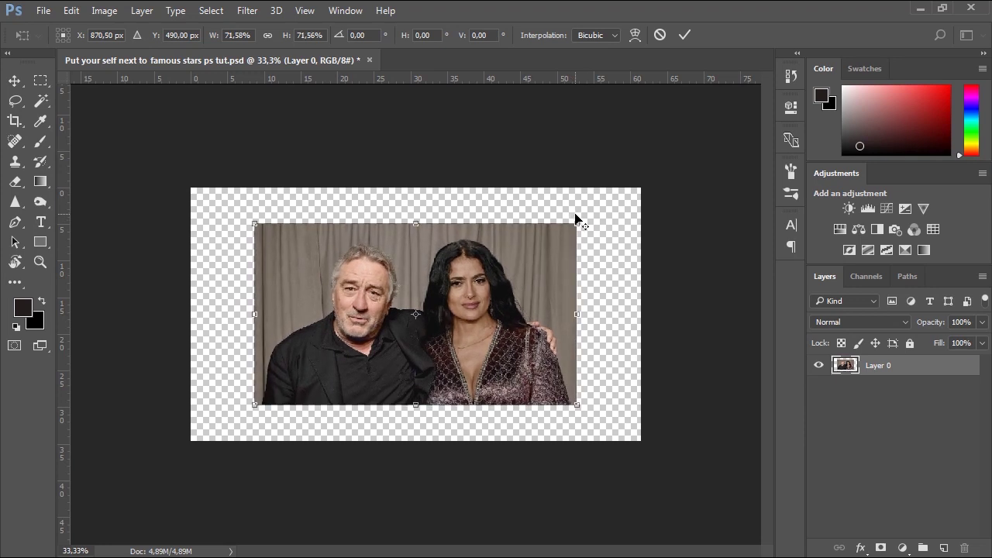
key(Return)
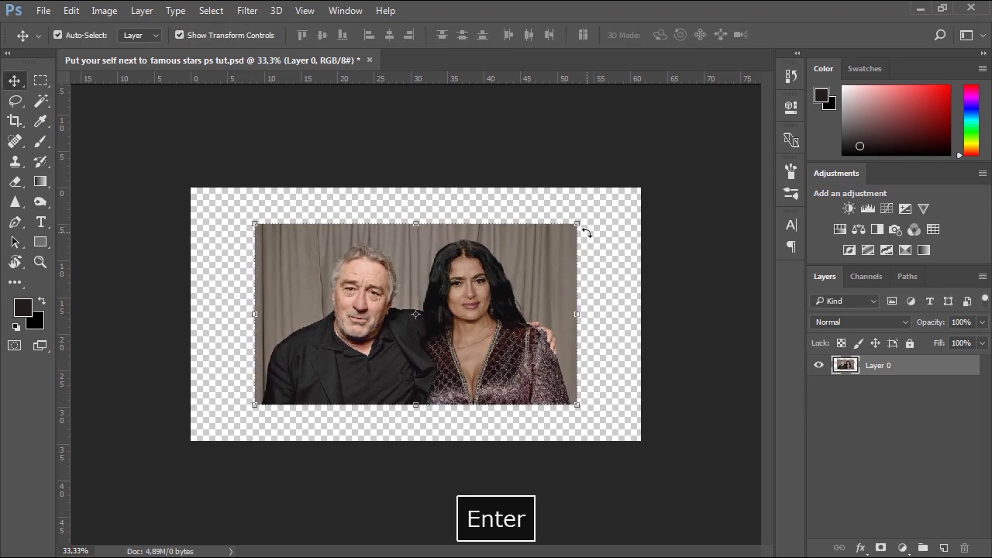
key(ctrl+t)
drag(578, 222, 643, 180)
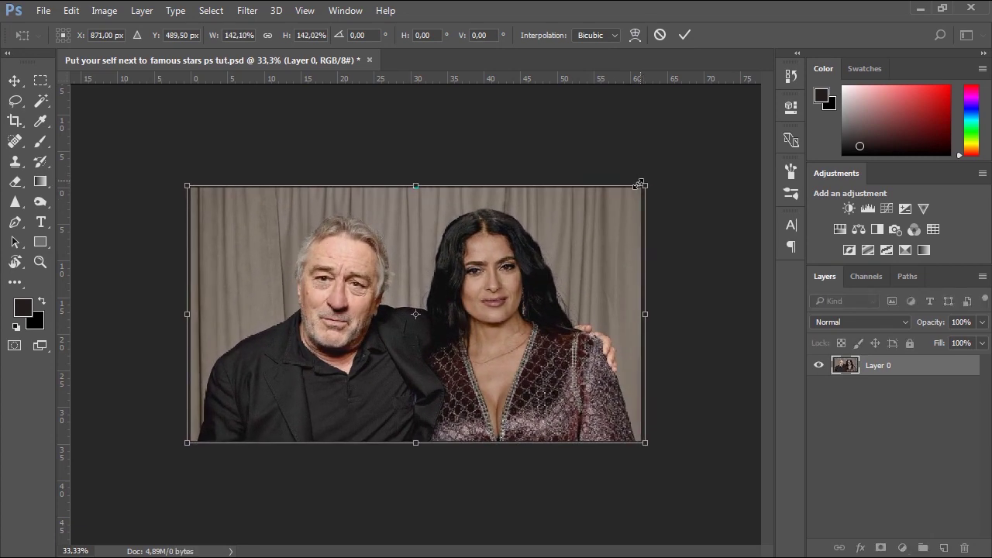
key(Return)
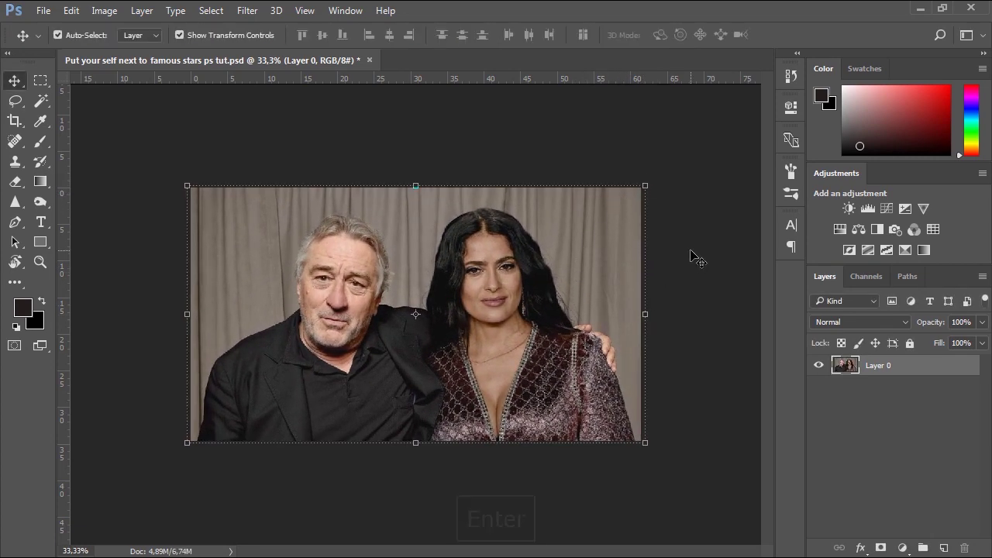
Step: Enlarge Layer 0 slightly more from its center so it extends past all the canvas edges
key(ctrl+space)
click(381, 290)
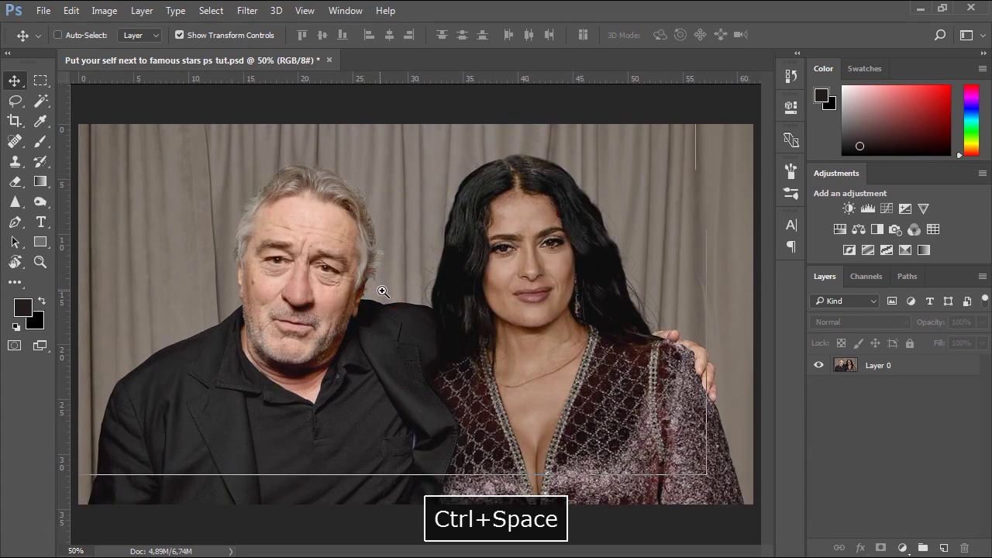
click(380, 291)
key(ctrl+alt+space)
click(425, 281)
click(460, 279)
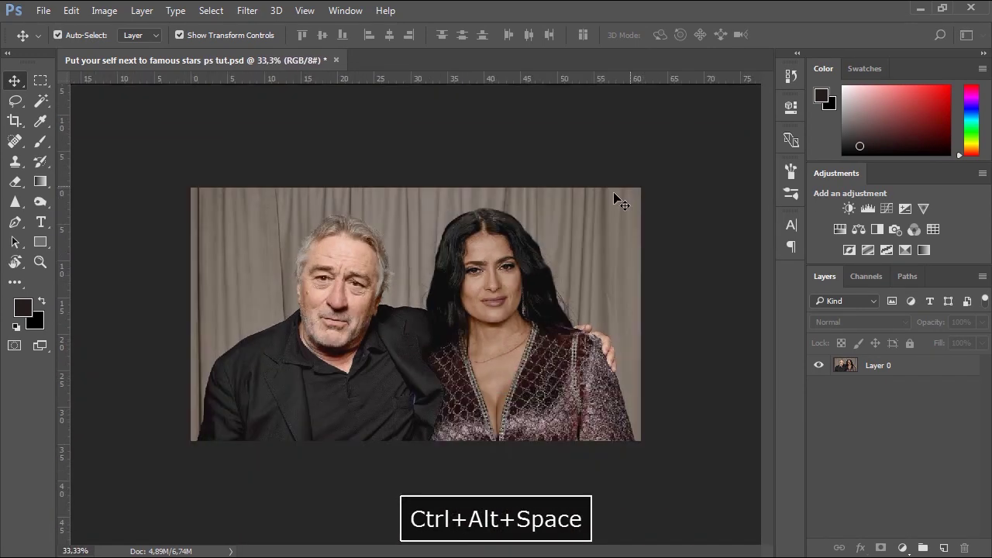
key(ctrl+t)
drag(641, 190, 635, 162)
key(Return)
key(ctrl+t)
key(Return)
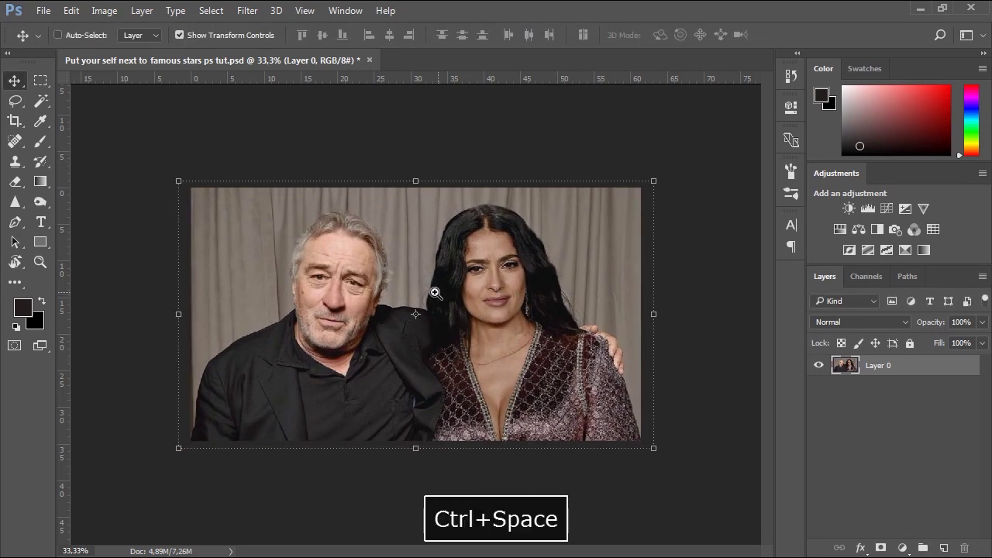
Step: Examine the finished composite of the man and woman up close and in full-screen view
click(413, 293)
click(411, 295)
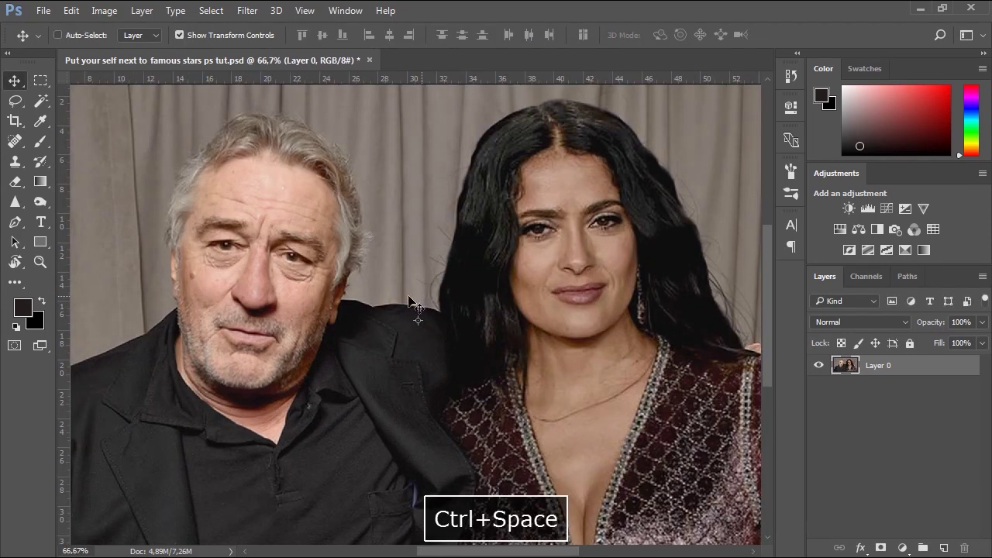
ctrl+alt+click(372, 286)
key(f)
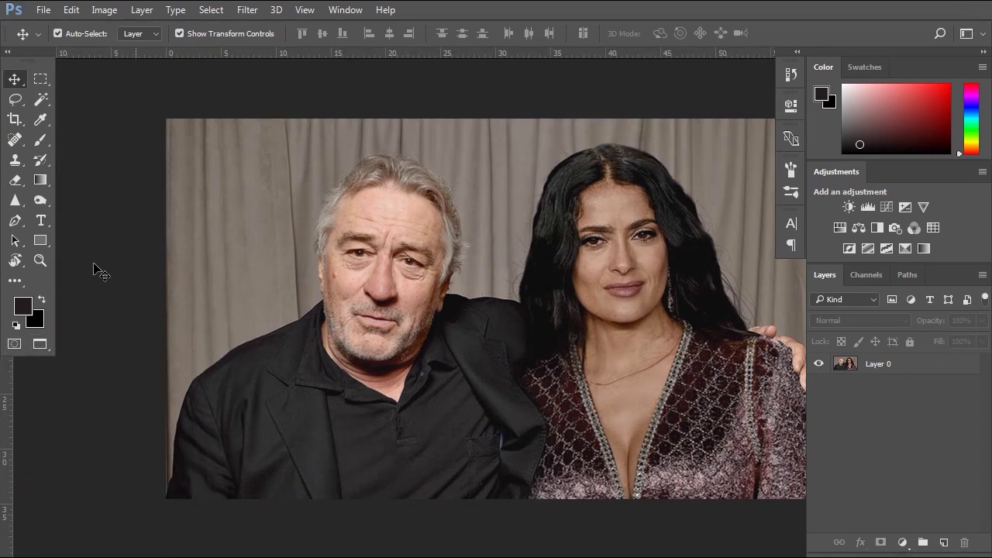
key(f)
ctrl+click(540, 282)
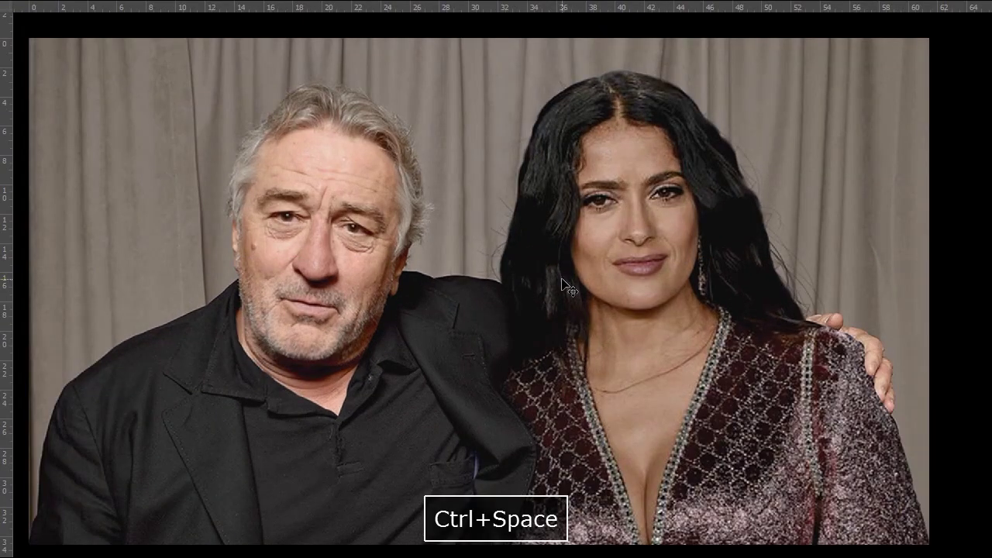
mouse_move(541, 279)
mouse_down()
mouse_move(551, 269)
mouse_move(542, 274)
mouse_up()
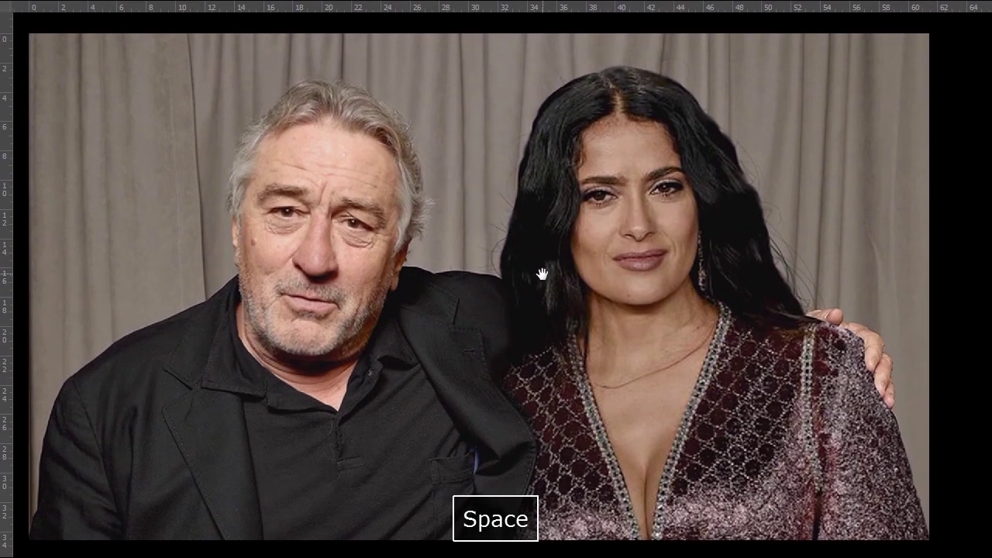